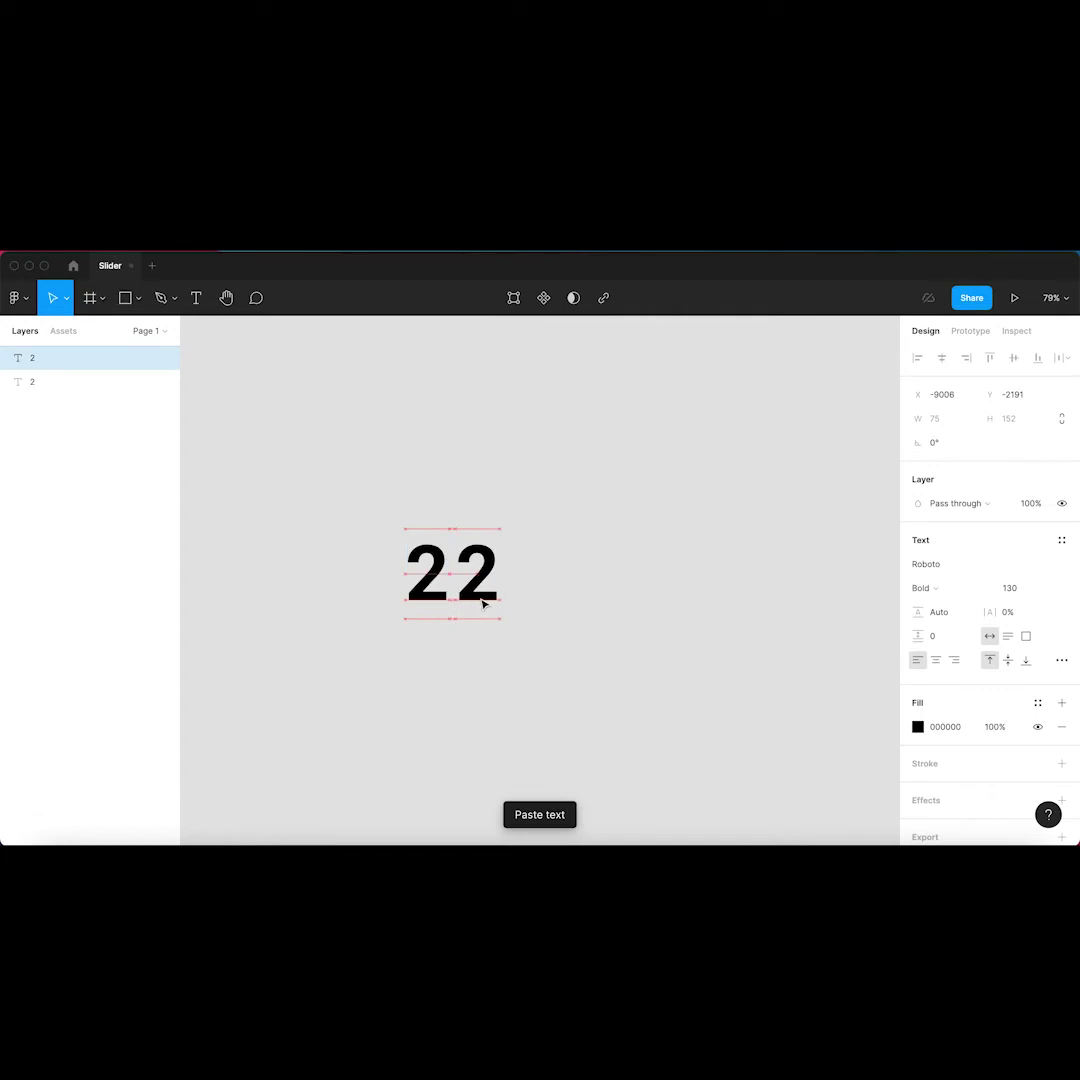
# Change the second digit's text to 0 and tuck it slightly closer to the 2.
pyautogui.doubleClick(482, 603)
pyautogui.write('0')
pyautogui.press('Escape')
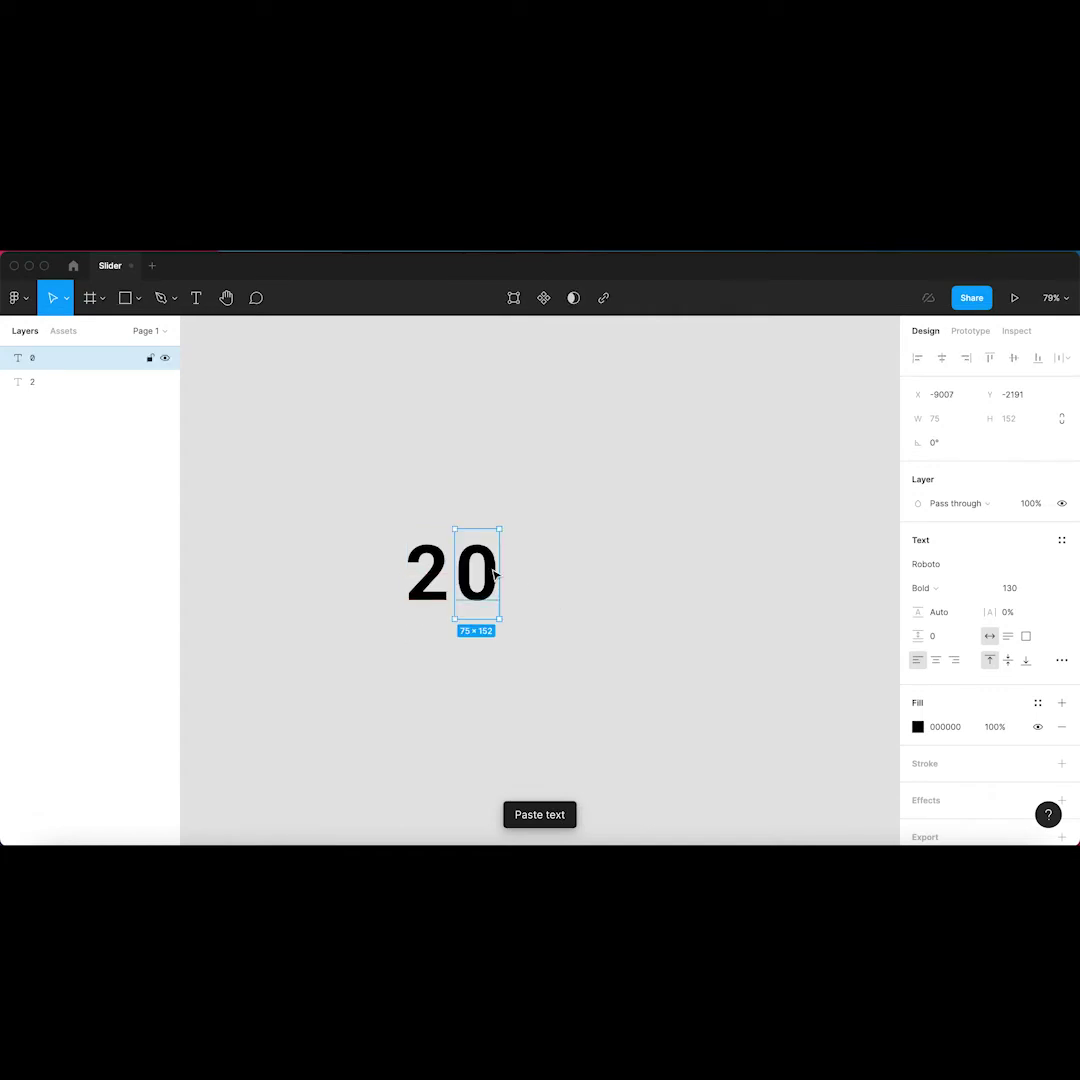
pyautogui.click(576, 667)
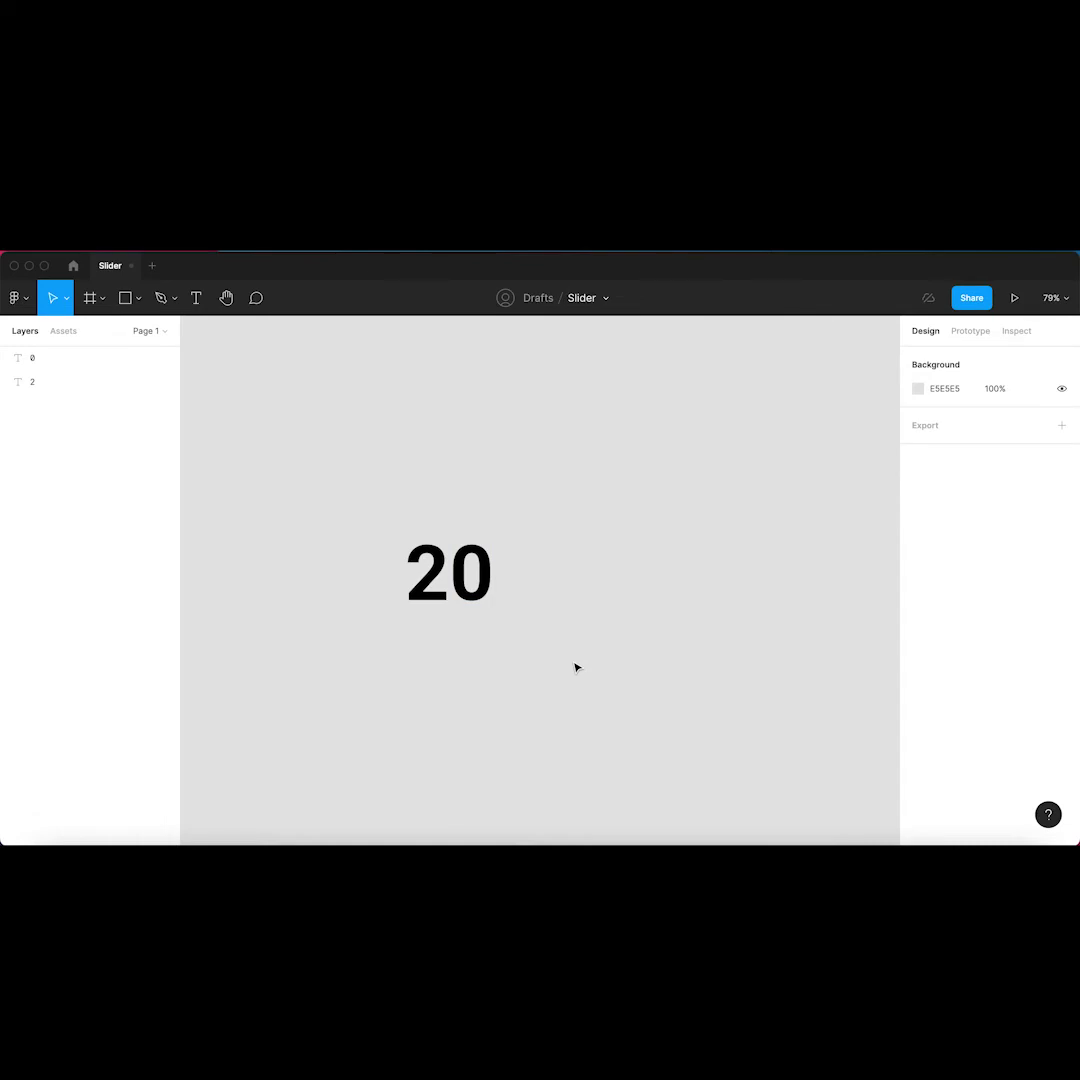
# Make a copy of the 0 and place it straight above the original.
pyautogui.scroll(1, 575, 666)
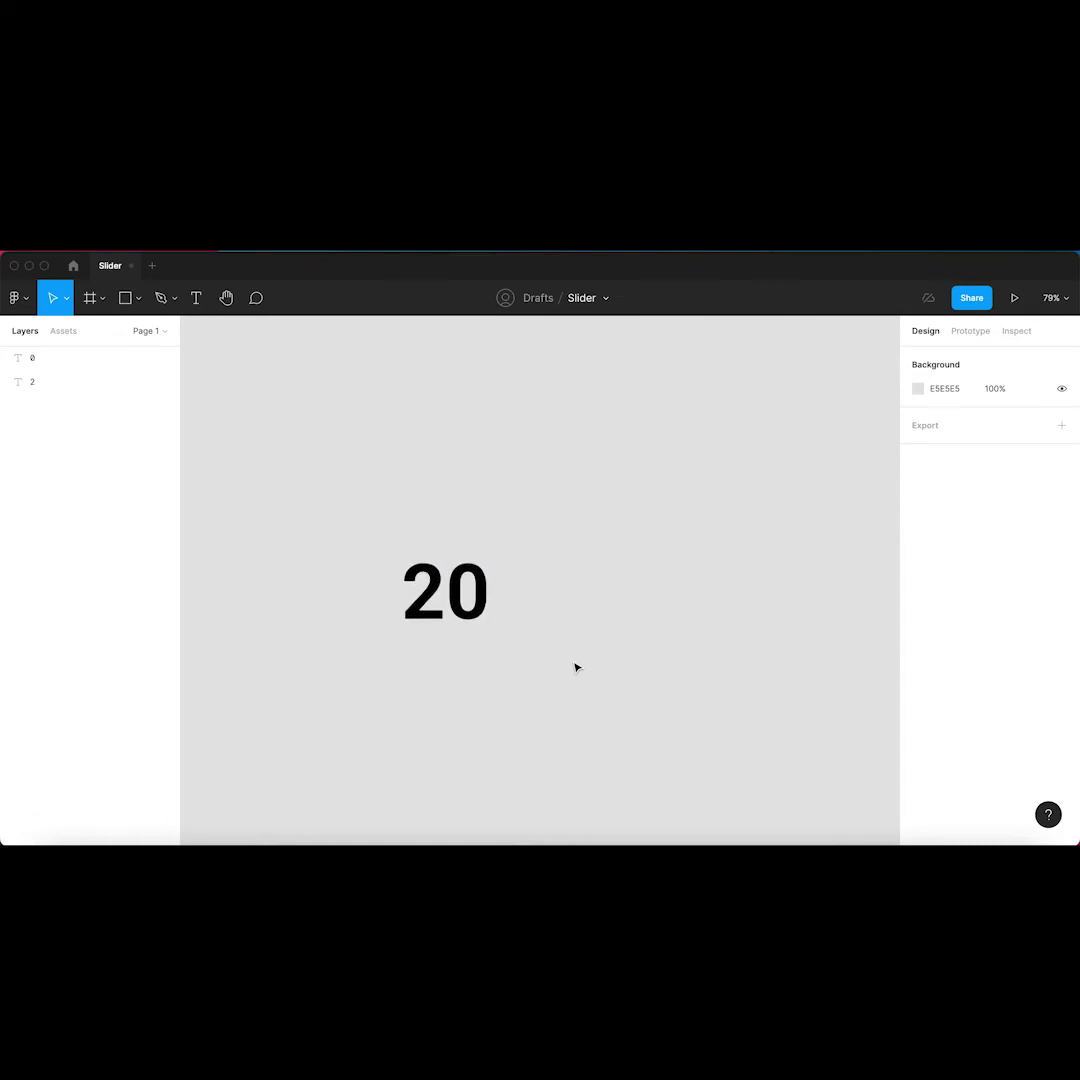
pyautogui.scroll(3, 491, 608)
pyautogui.scroll(3, 491, 608)
pyautogui.click(489, 641)
pyautogui.press('super+c')
pyautogui.press('super+v')
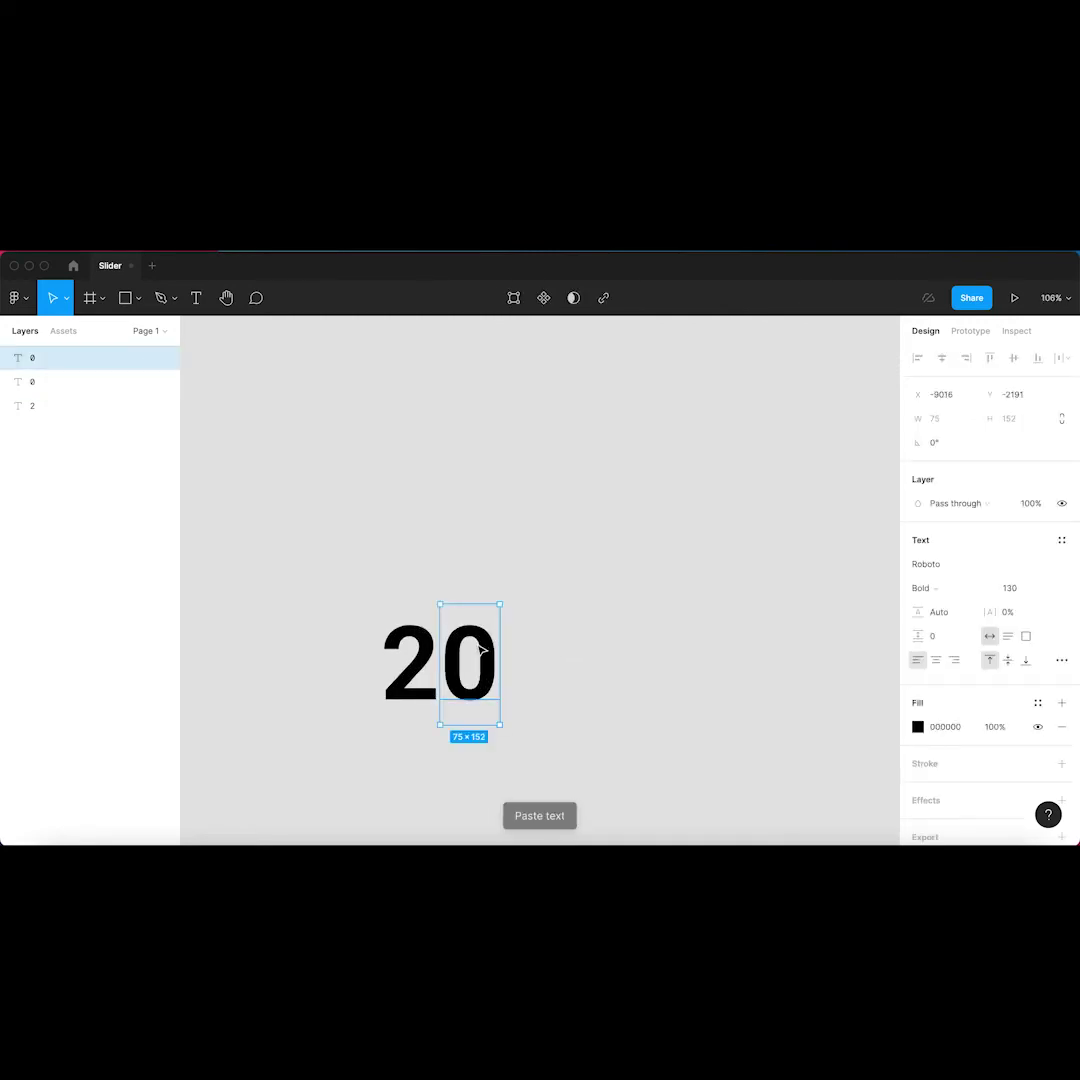
pyautogui.moveTo(481, 648); pyautogui.dragTo(481, 560)
pyautogui.scroll(-3, 486, 585)
pyautogui.click(525, 586)
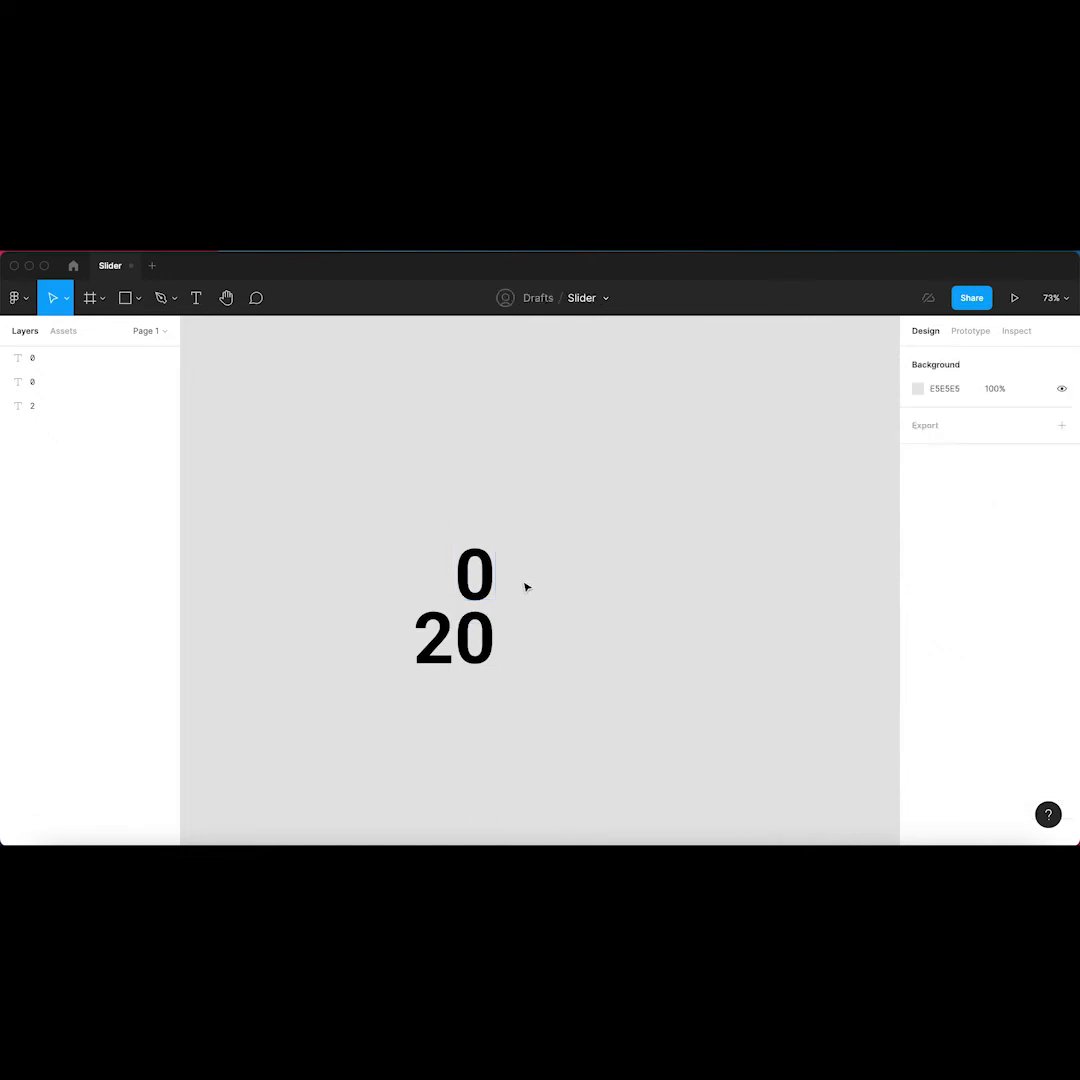
# Duplicate the upper 0 and move the copy straight up by about 120 px.
pyautogui.click(460, 619)
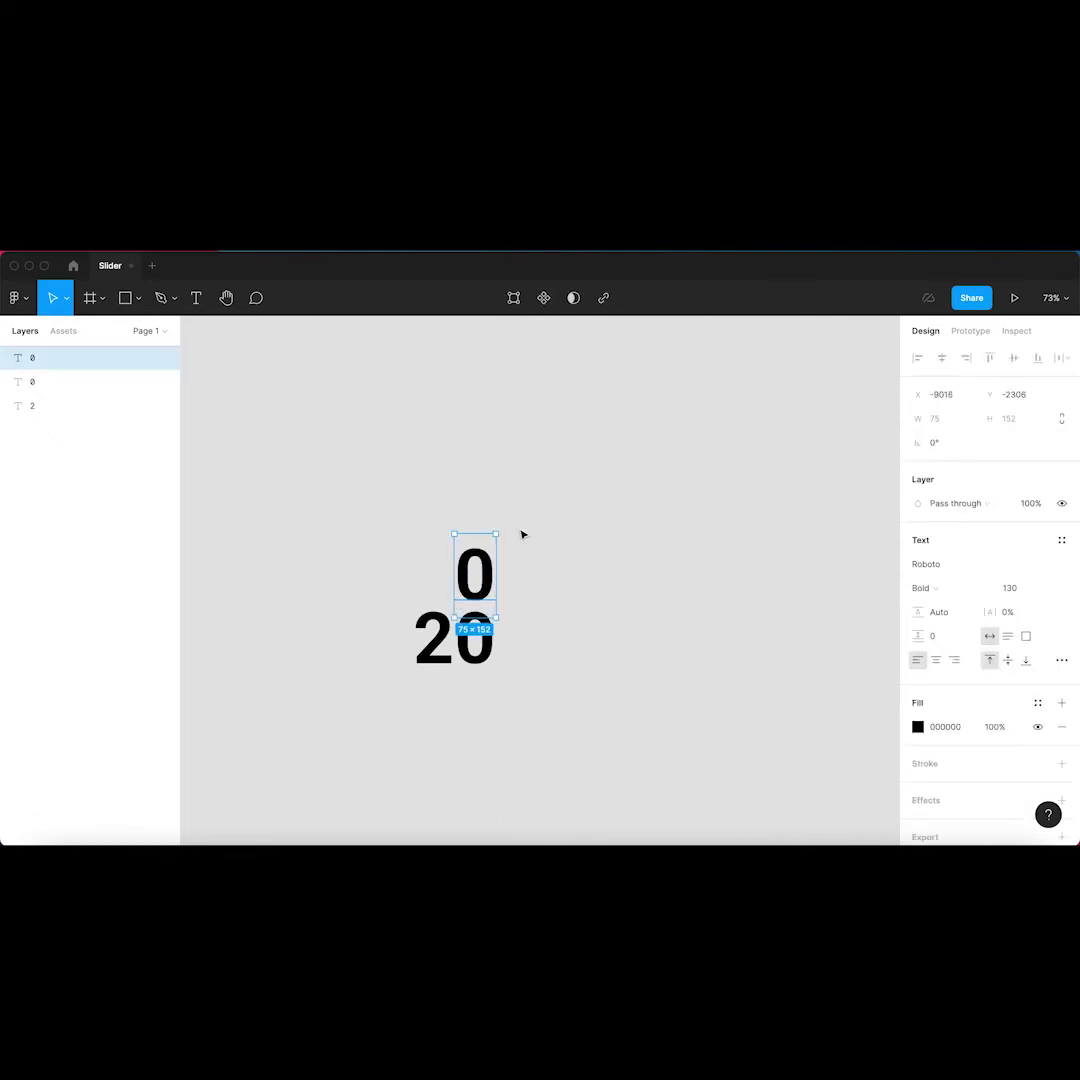
pyautogui.press('super+d')
pyautogui.moveTo(483, 573); pyautogui.dragTo(483, 508)
# Repeat the spaced duplication of the 0 upward seven more times to form a column of ten digits.
pyautogui.scroll(-5, 483, 510)
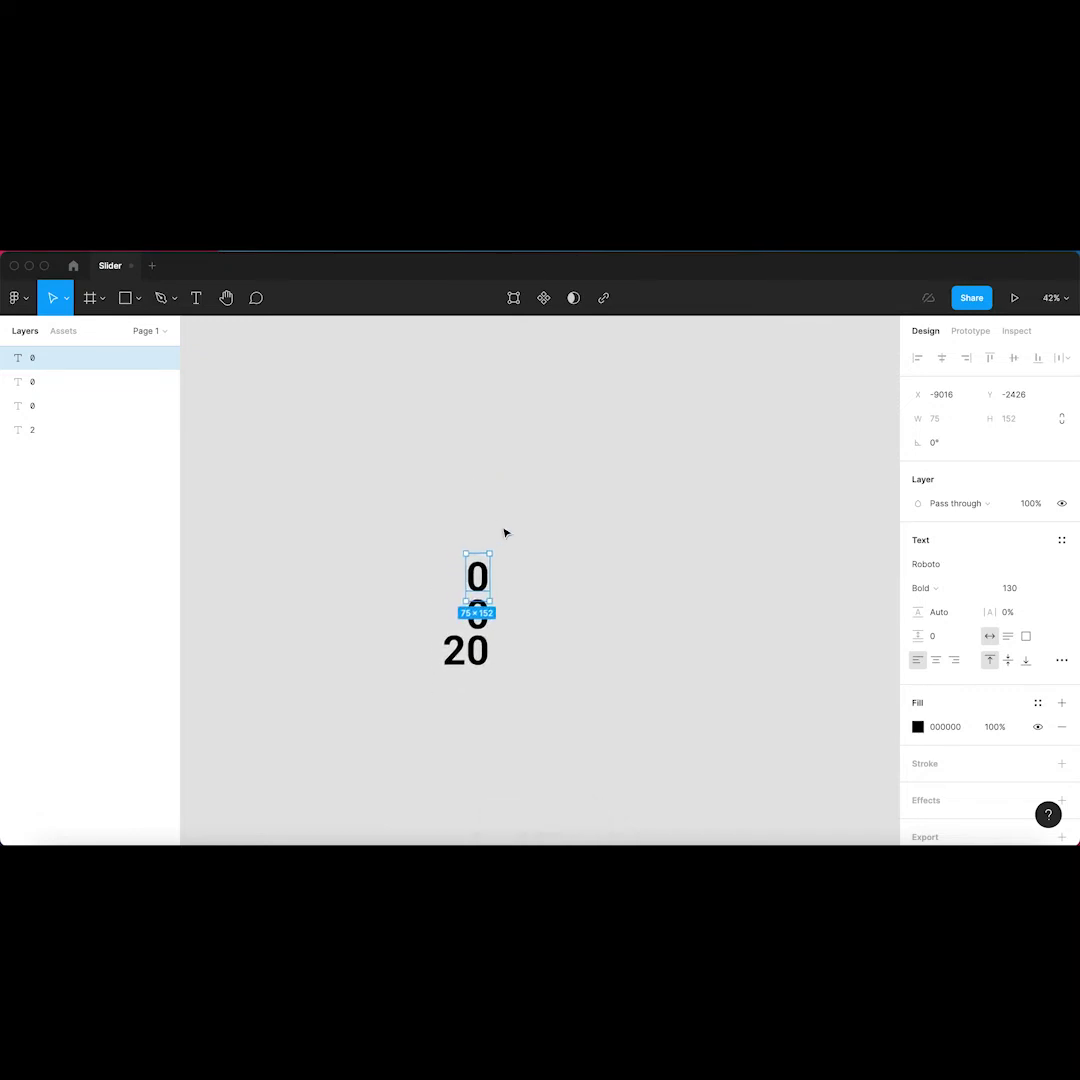
pyautogui.press('super+d')
pyautogui.press('super+d')
pyautogui.press('super+d')
pyautogui.press('super+d')
pyautogui.press('super+d')
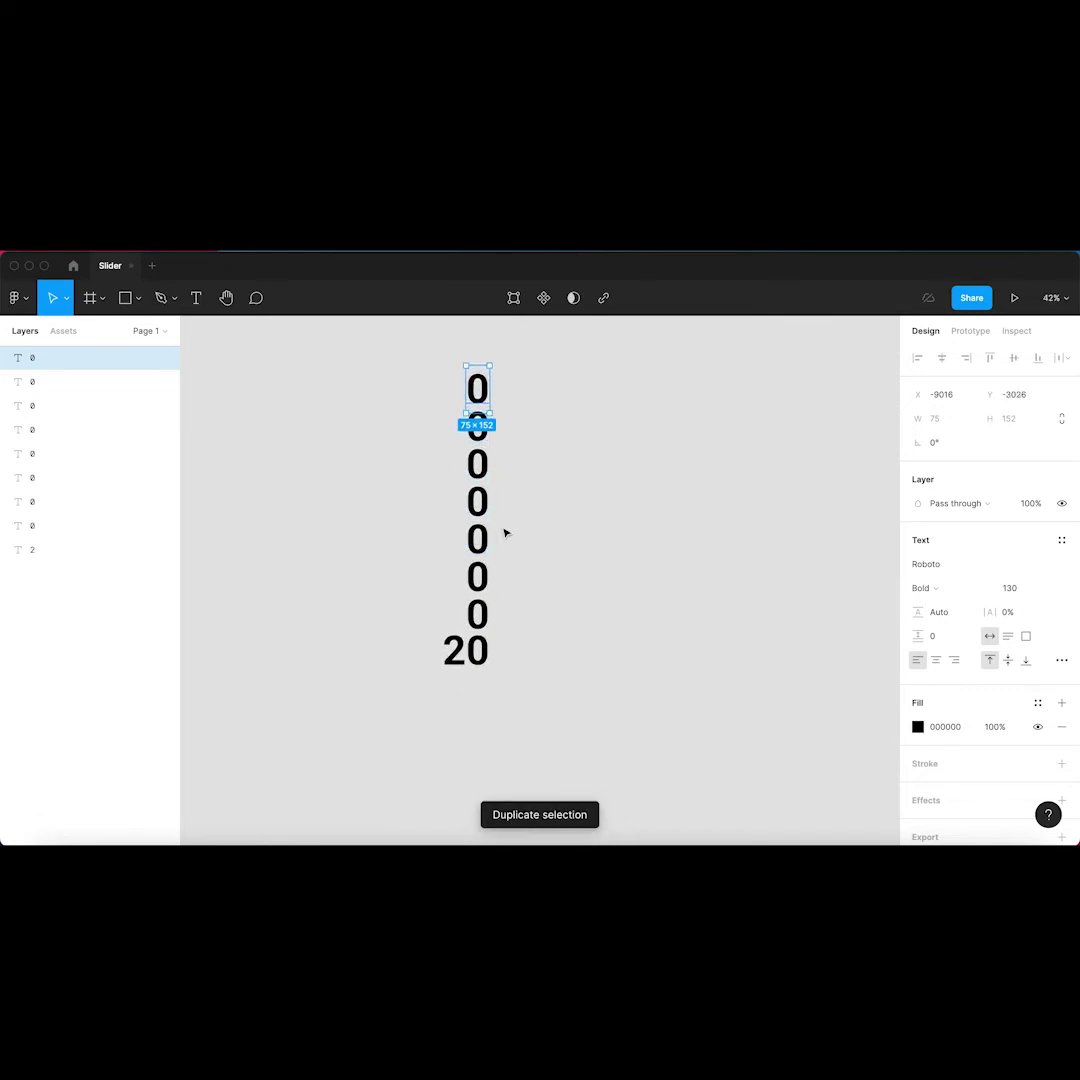
pyautogui.scroll(1, 505, 533)
pyautogui.press('super+d')
pyautogui.press('super+d')
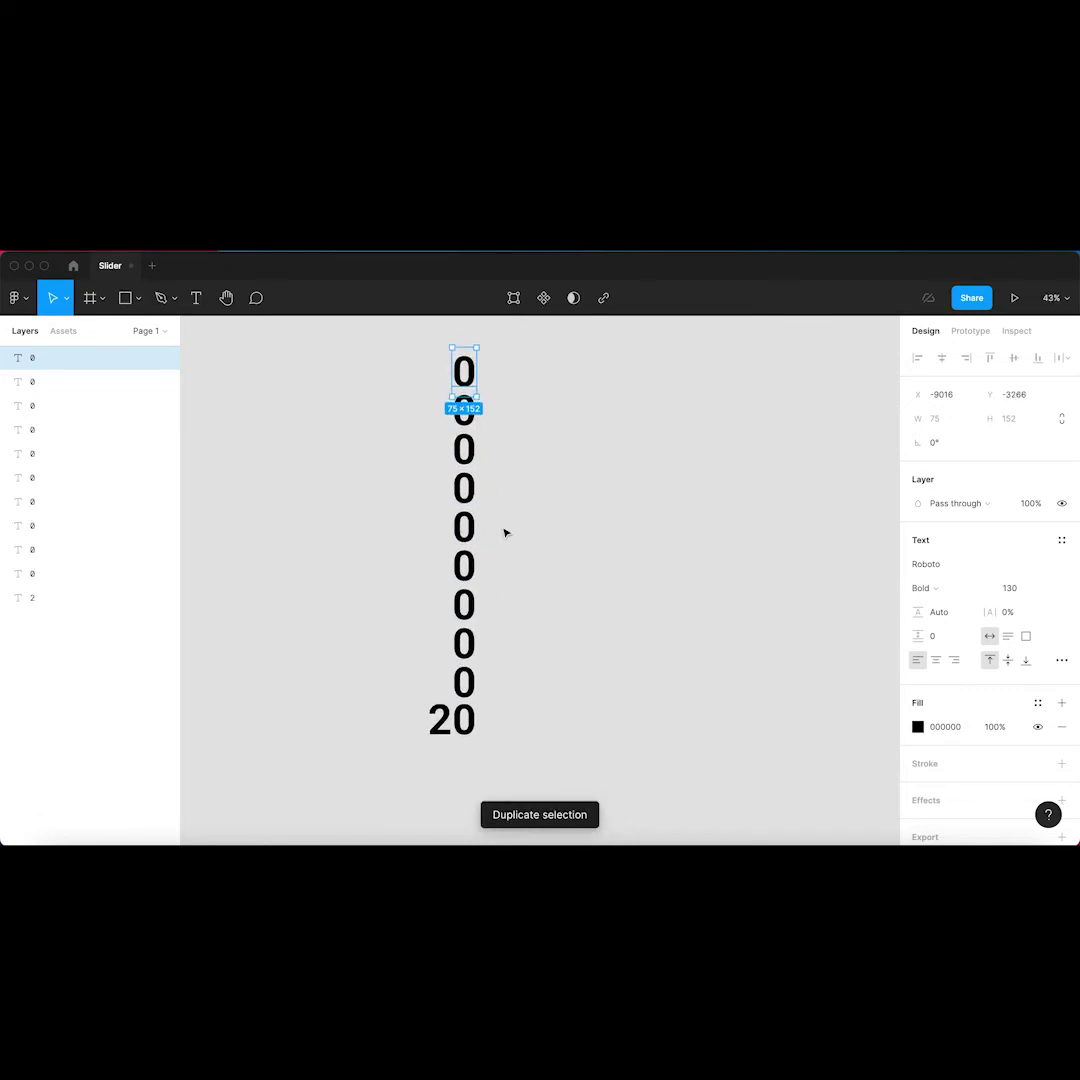
pyautogui.click(533, 665)
# Change the five digits above the bottom 0 to 1, 2, 3, 4 and 5, counting upward.
pyautogui.scroll(2, 533, 665)
pyautogui.hscroll(-1, 533, 665)
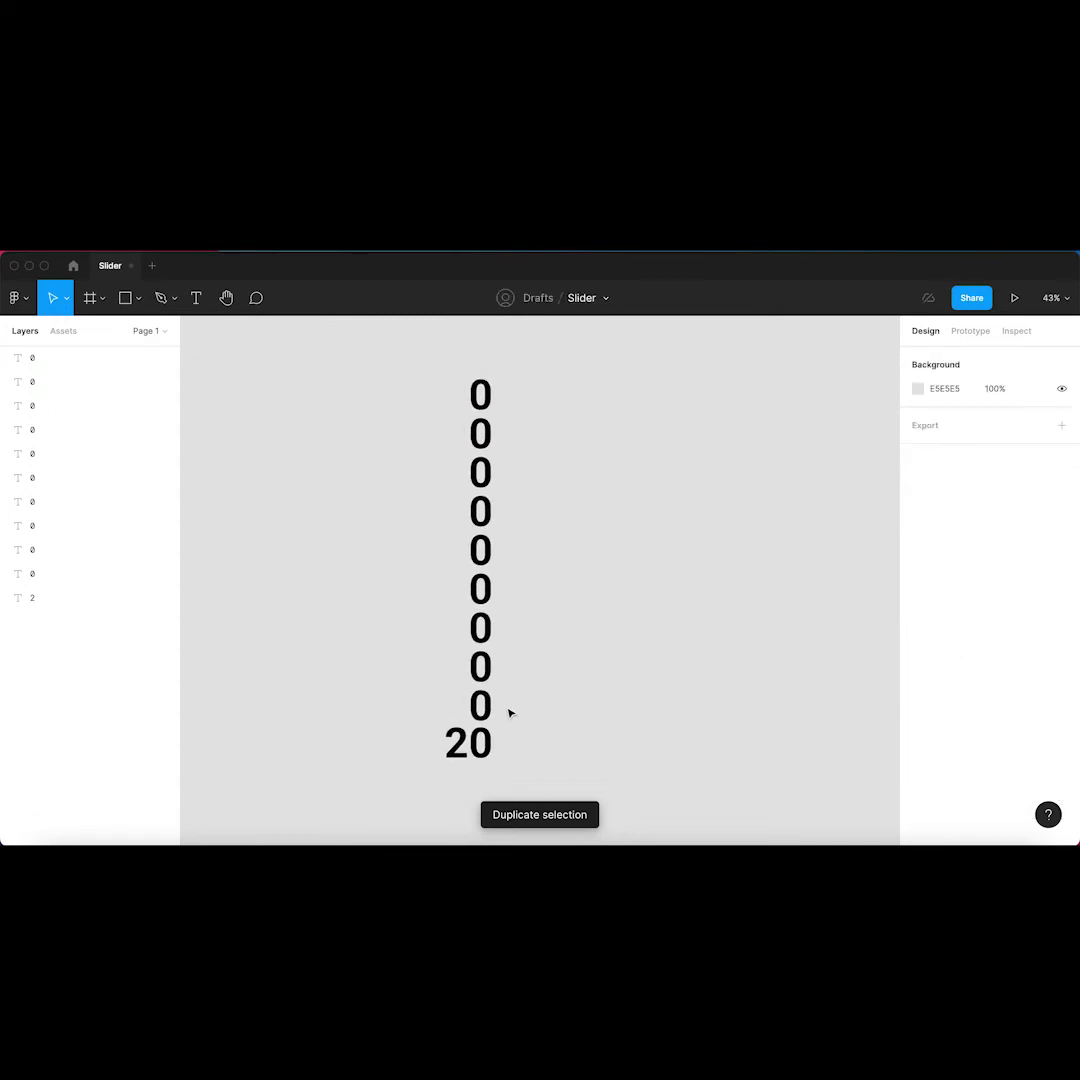
pyautogui.doubleClick(481, 705)
pyautogui.write('1')
pyautogui.click(485, 668)
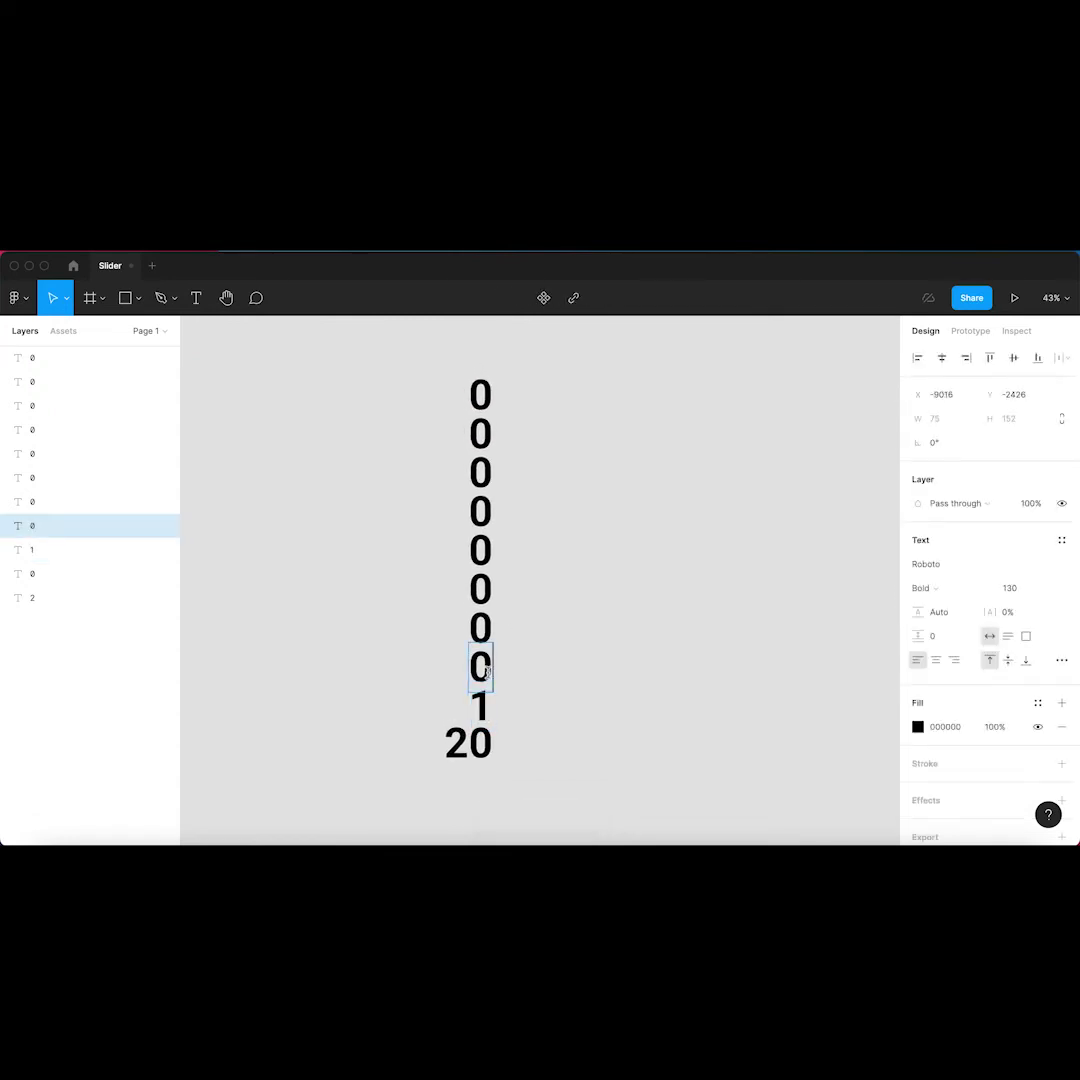
pyautogui.doubleClick(484, 668)
pyautogui.write('2')
pyautogui.doubleClick(481, 628)
pyautogui.write('3')
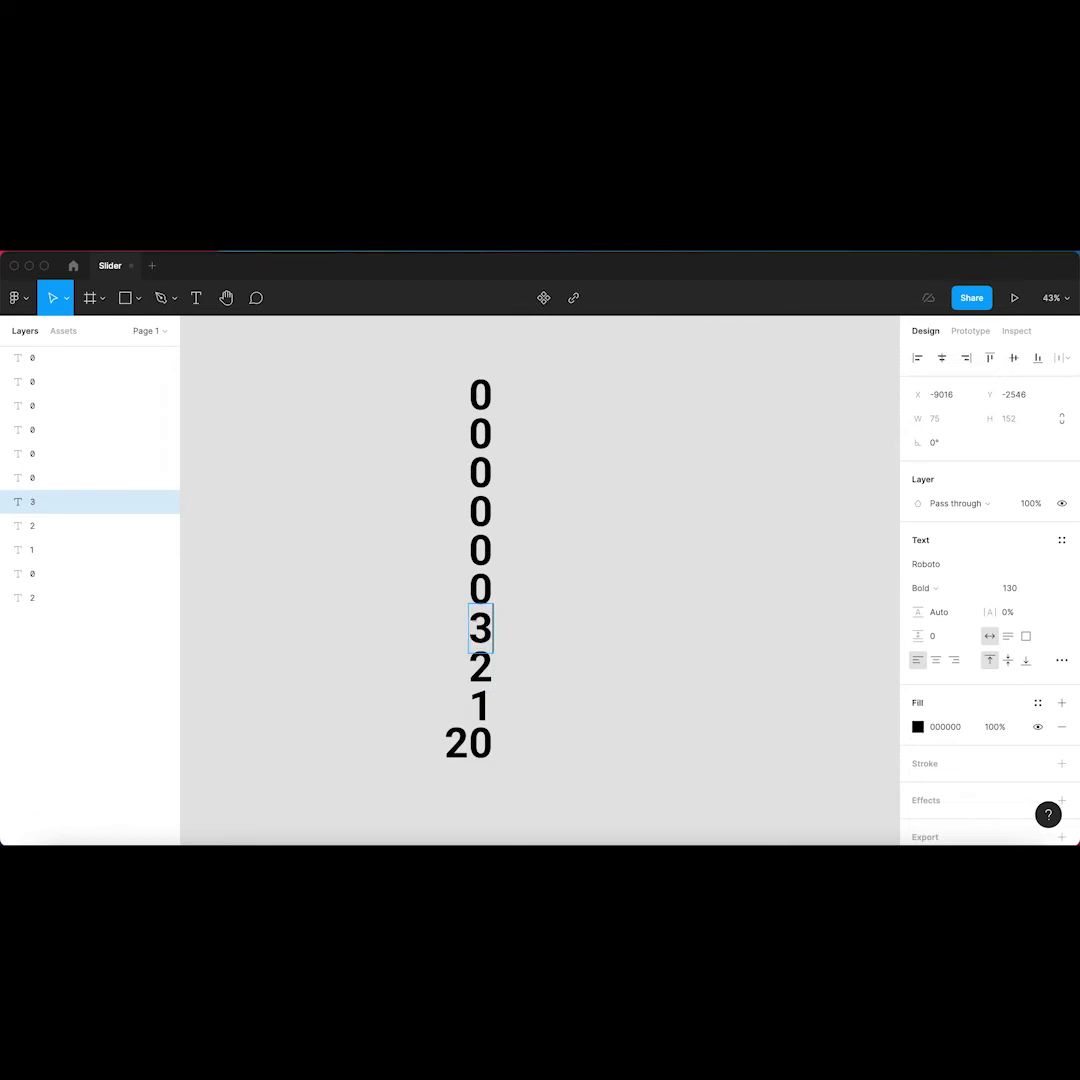
pyautogui.doubleClick(481, 589)
pyautogui.write('4')
pyautogui.doubleClick(481, 550)
pyautogui.write('5')
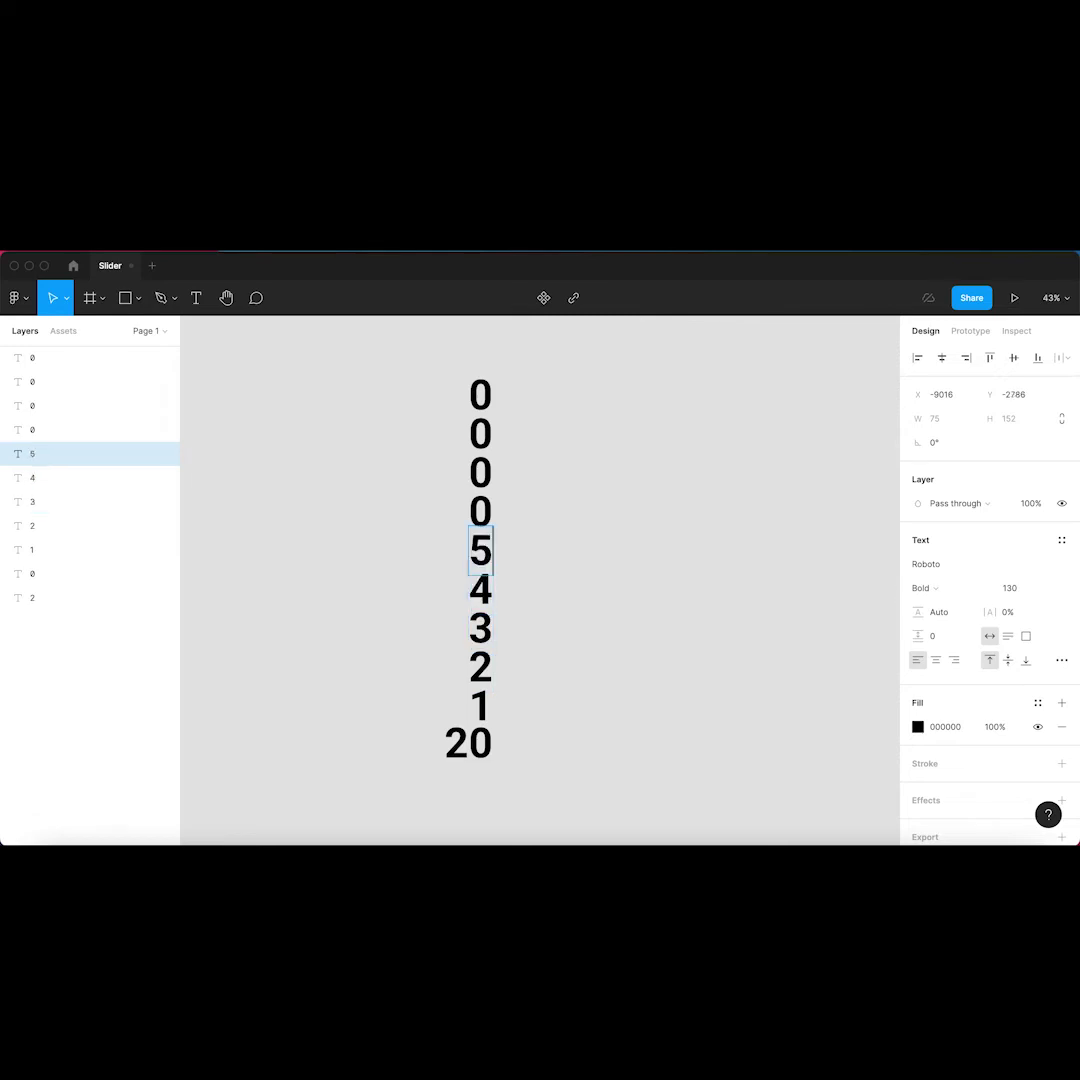
# Change the remaining four zeros above the 5 to 6, 7, 8 and 9, counting upward.
pyautogui.doubleClick(481, 511)
pyautogui.write('6')
pyautogui.doubleClick(482, 473)
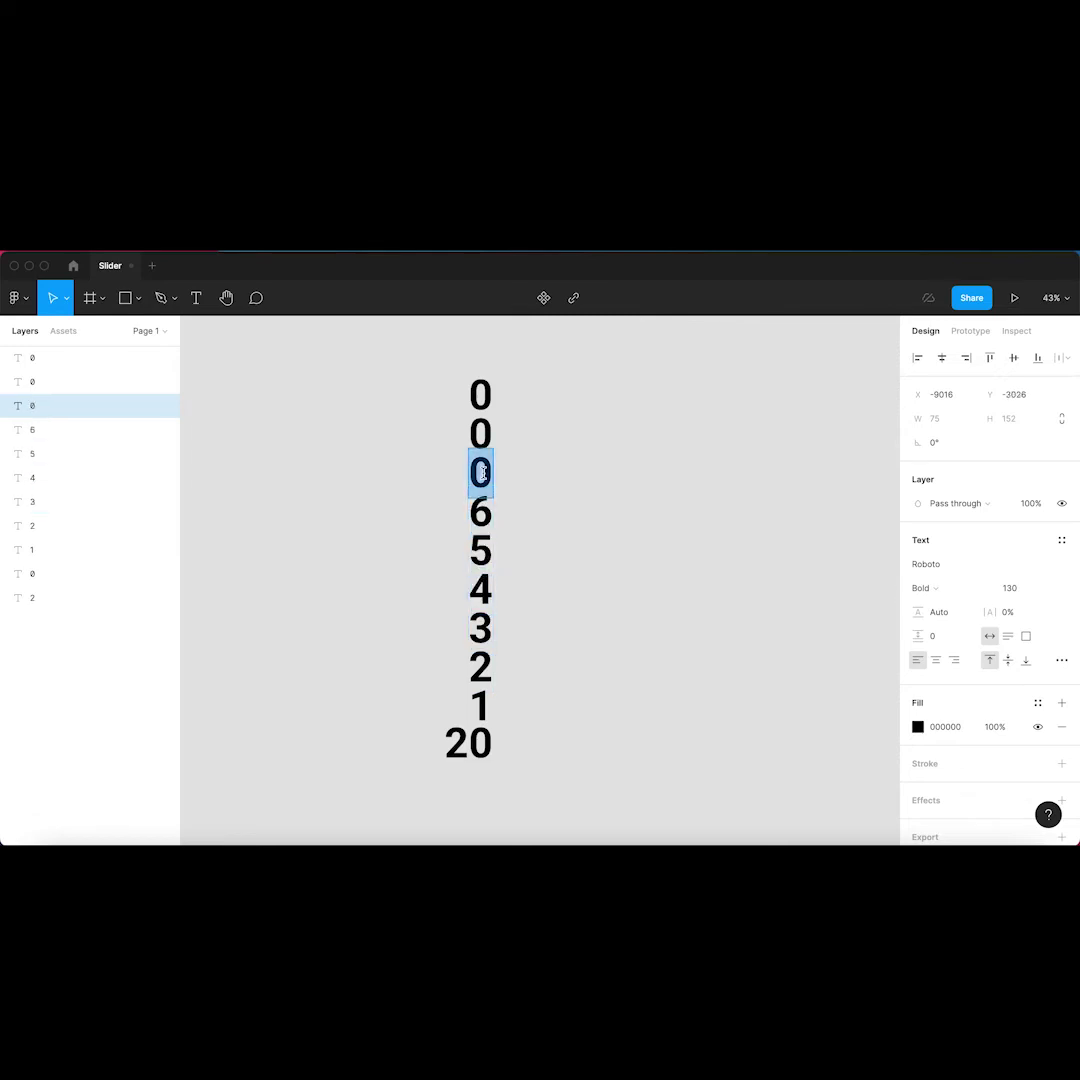
pyautogui.write('7')
pyautogui.doubleClick(481, 434)
pyautogui.write('8')
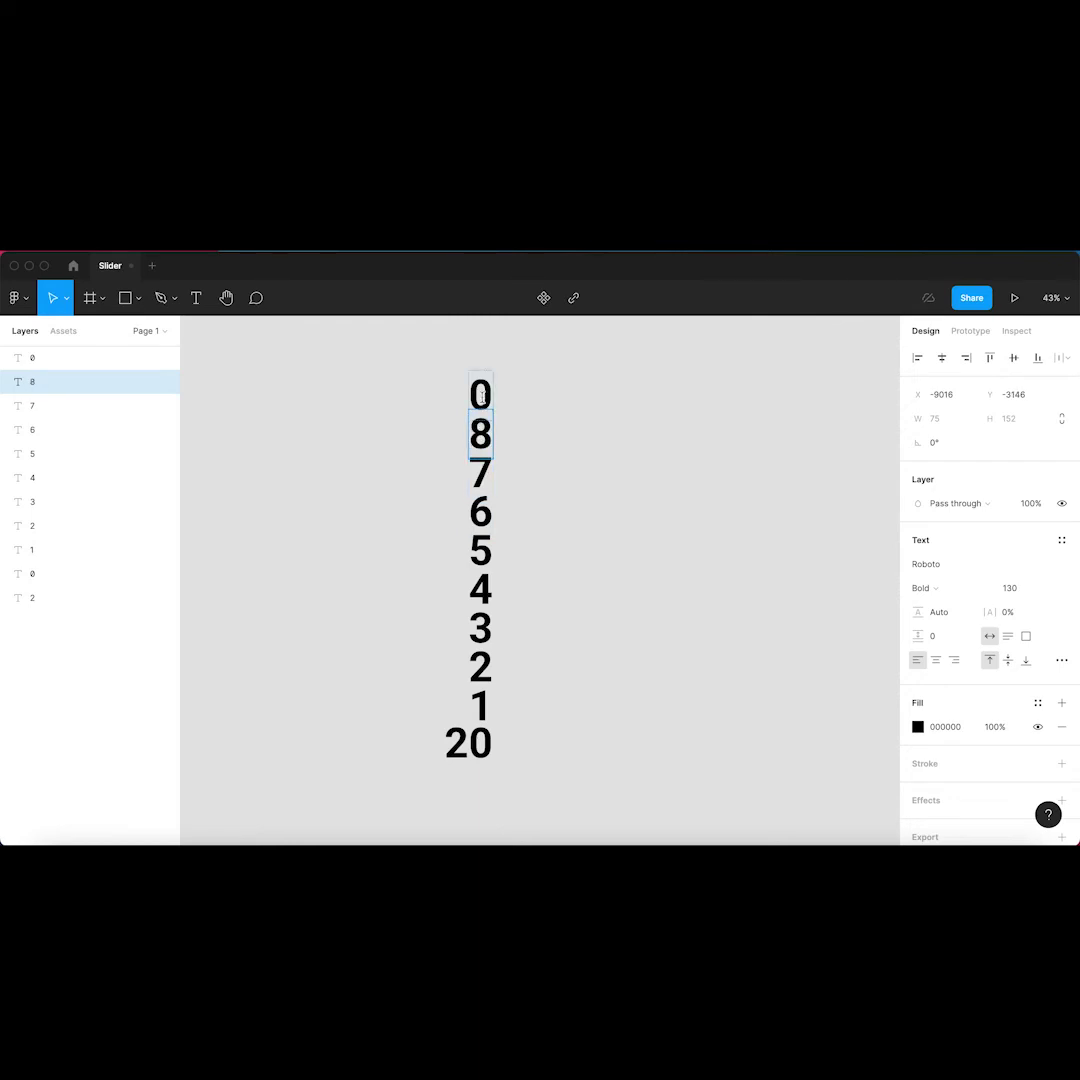
pyautogui.doubleClick(481, 395)
pyautogui.write('9')
pyautogui.press('Escape')
pyautogui.click(518, 748)
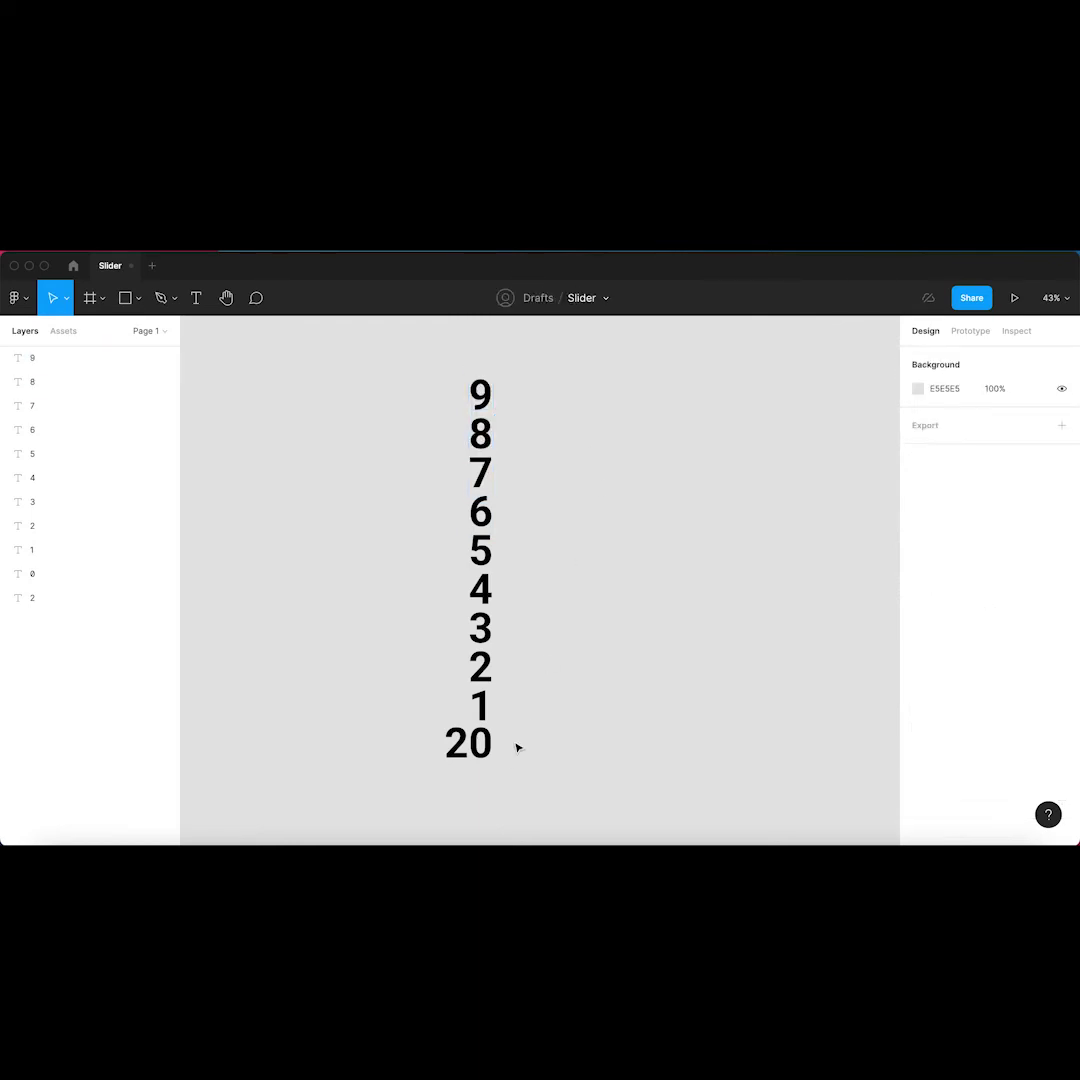
# Group the ten digits 0 to 9 of the column, leaving out the separate 2 beside the 0.
pyautogui.click(481, 743)
pyautogui.keyDown('shift'); pyautogui.click(481, 706); pyautogui.keyUp('shift')
pyautogui.keyDown('shift'); pyautogui.click(481, 667); pyautogui.keyUp('shift')
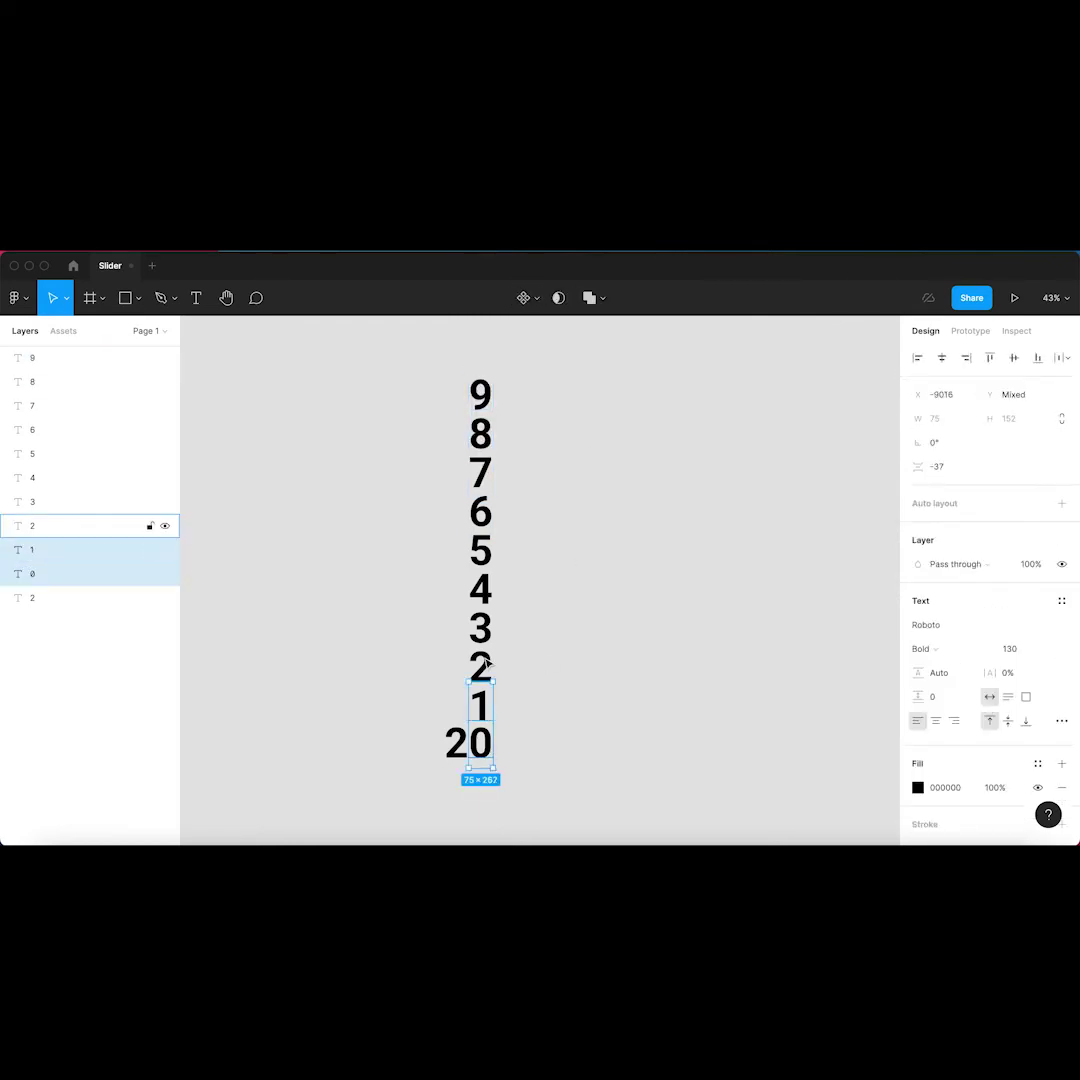
pyautogui.keyDown('shift'); pyautogui.click(484, 626); pyautogui.keyUp('shift')
pyautogui.keyDown('shift'); pyautogui.click(482, 589); pyautogui.keyUp('shift')
pyautogui.keyDown('shift'); pyautogui.click(482, 550); pyautogui.keyUp('shift')
pyautogui.keyDown('shift'); pyautogui.click(482, 511); pyautogui.keyUp('shift')
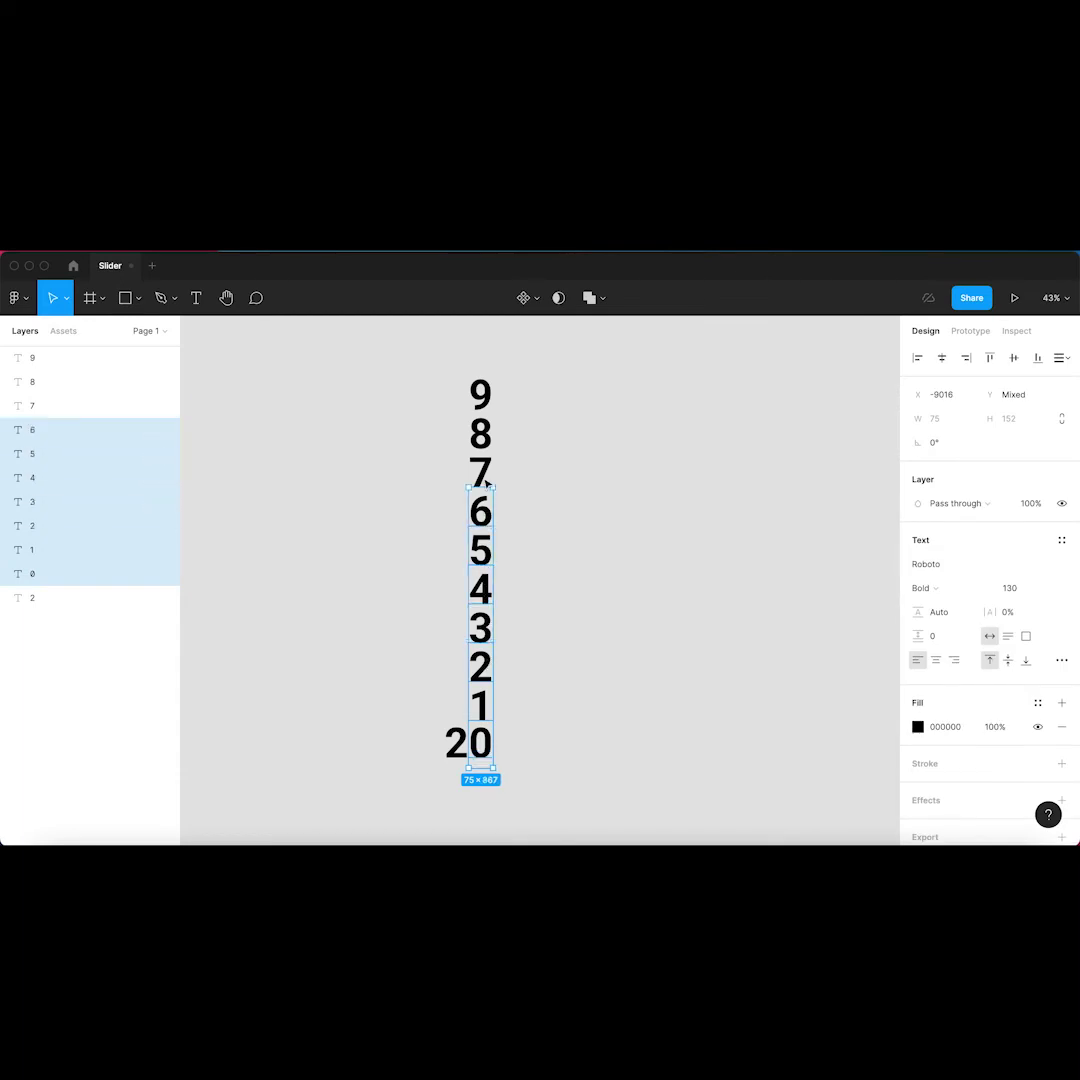
pyautogui.keyDown('shift'); pyautogui.click(482, 472); pyautogui.keyUp('shift')
pyautogui.keyDown('shift'); pyautogui.click(481, 438); pyautogui.keyUp('shift')
pyautogui.keyDown('shift'); pyautogui.click(481, 394); pyautogui.keyUp('shift')
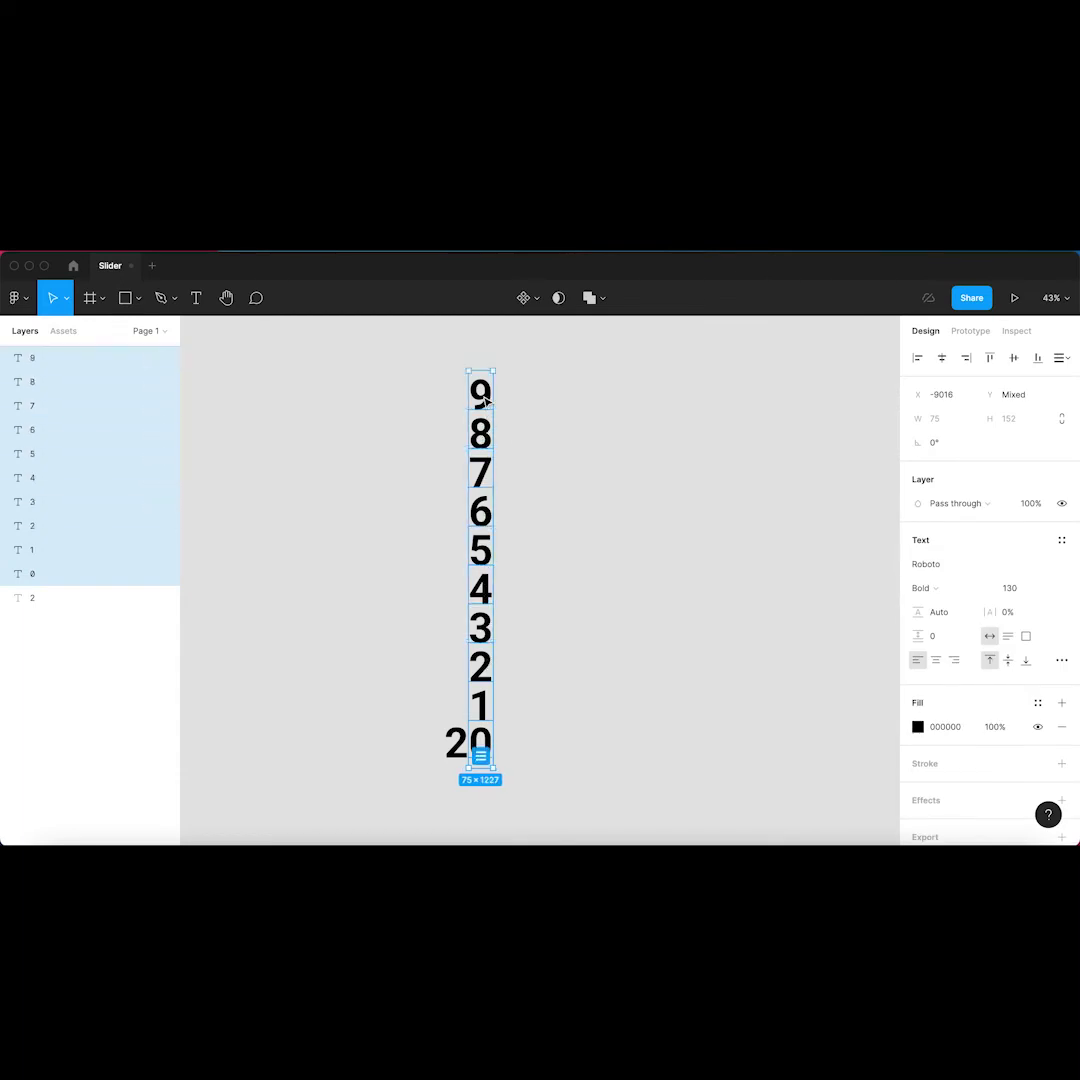
pyautogui.hotkey('ctrl', 'g')
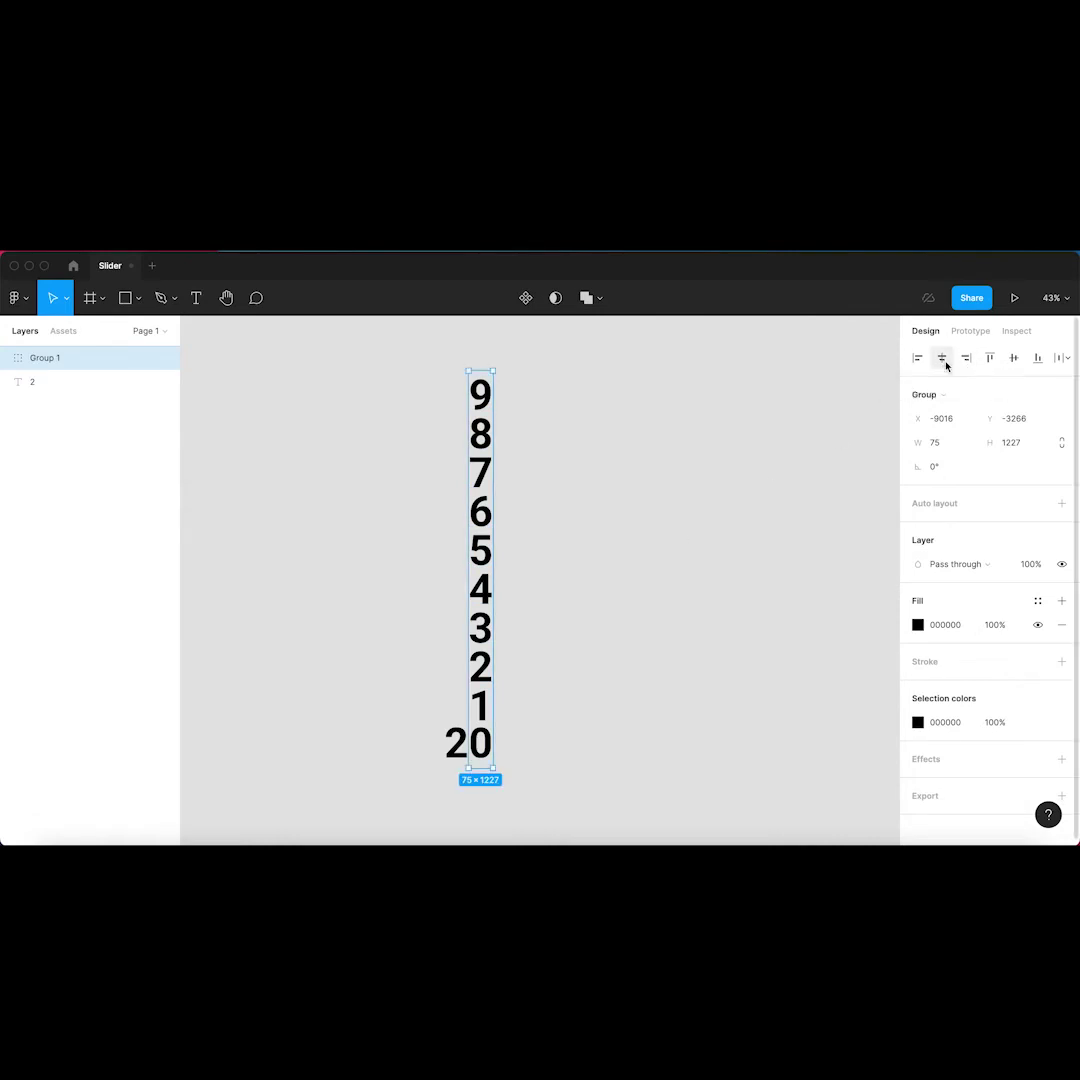
pyautogui.click(642, 516)
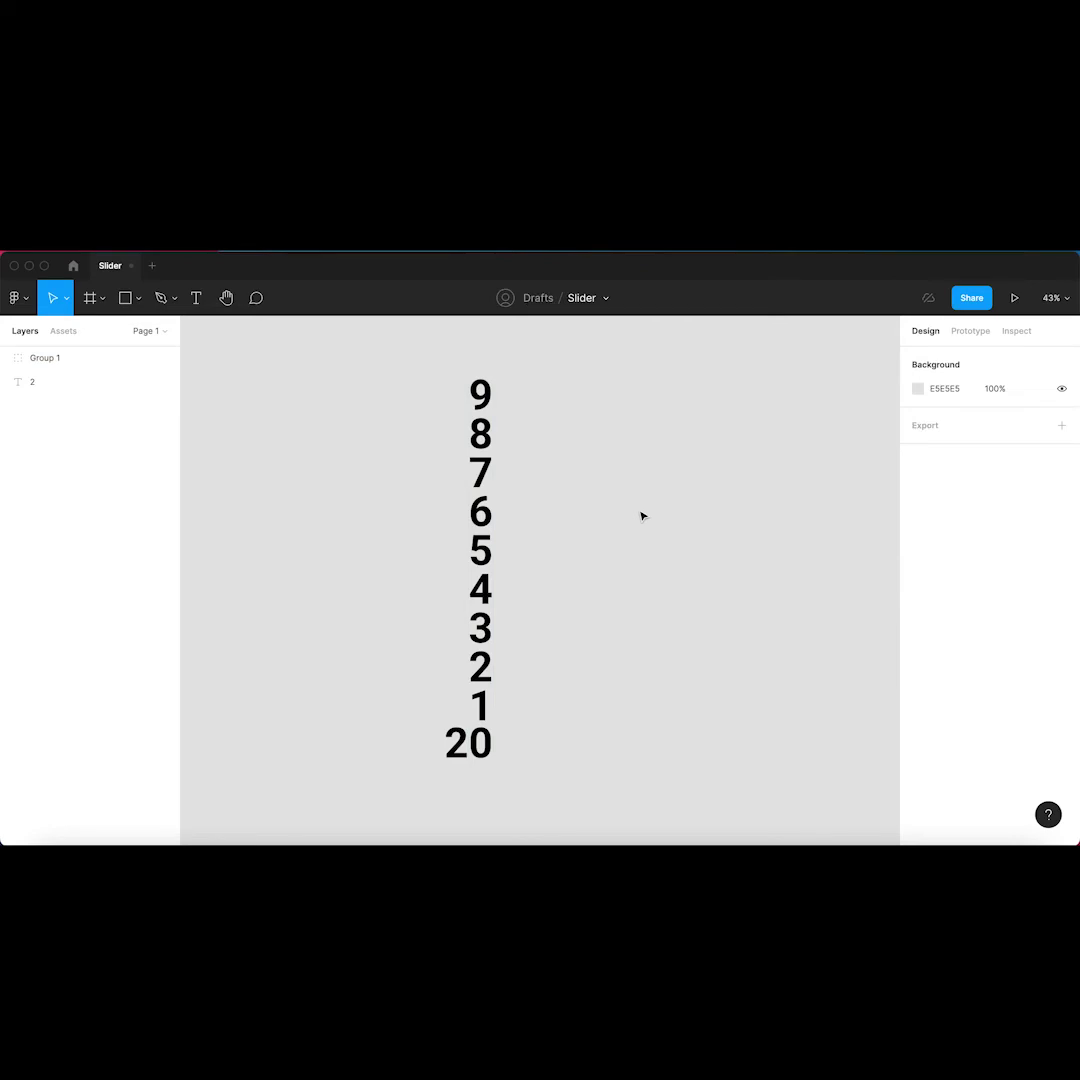
pyautogui.scroll(-1, 570, 634)
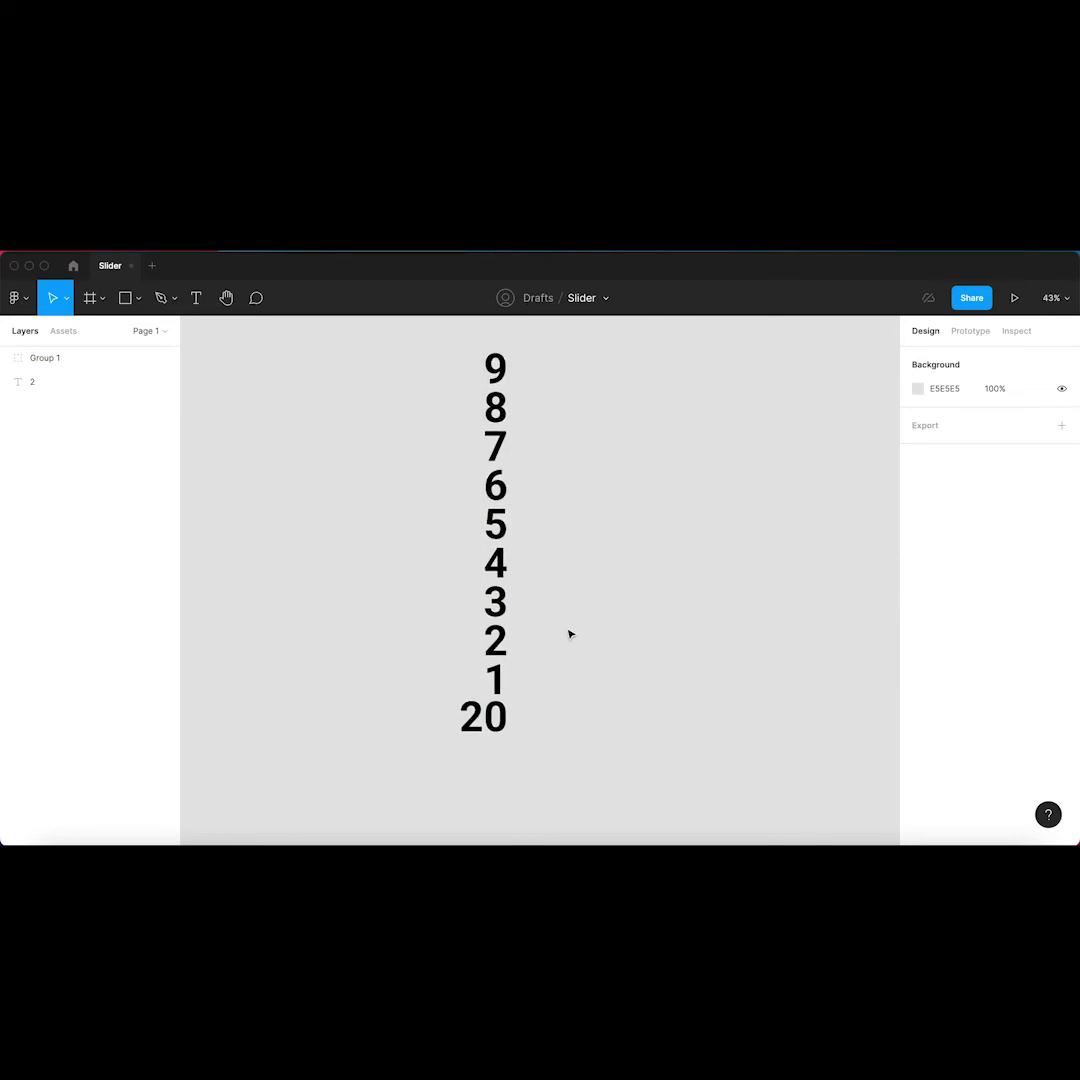
pyautogui.scroll(3, 513, 723)
pyautogui.scroll(-2, 511, 730)
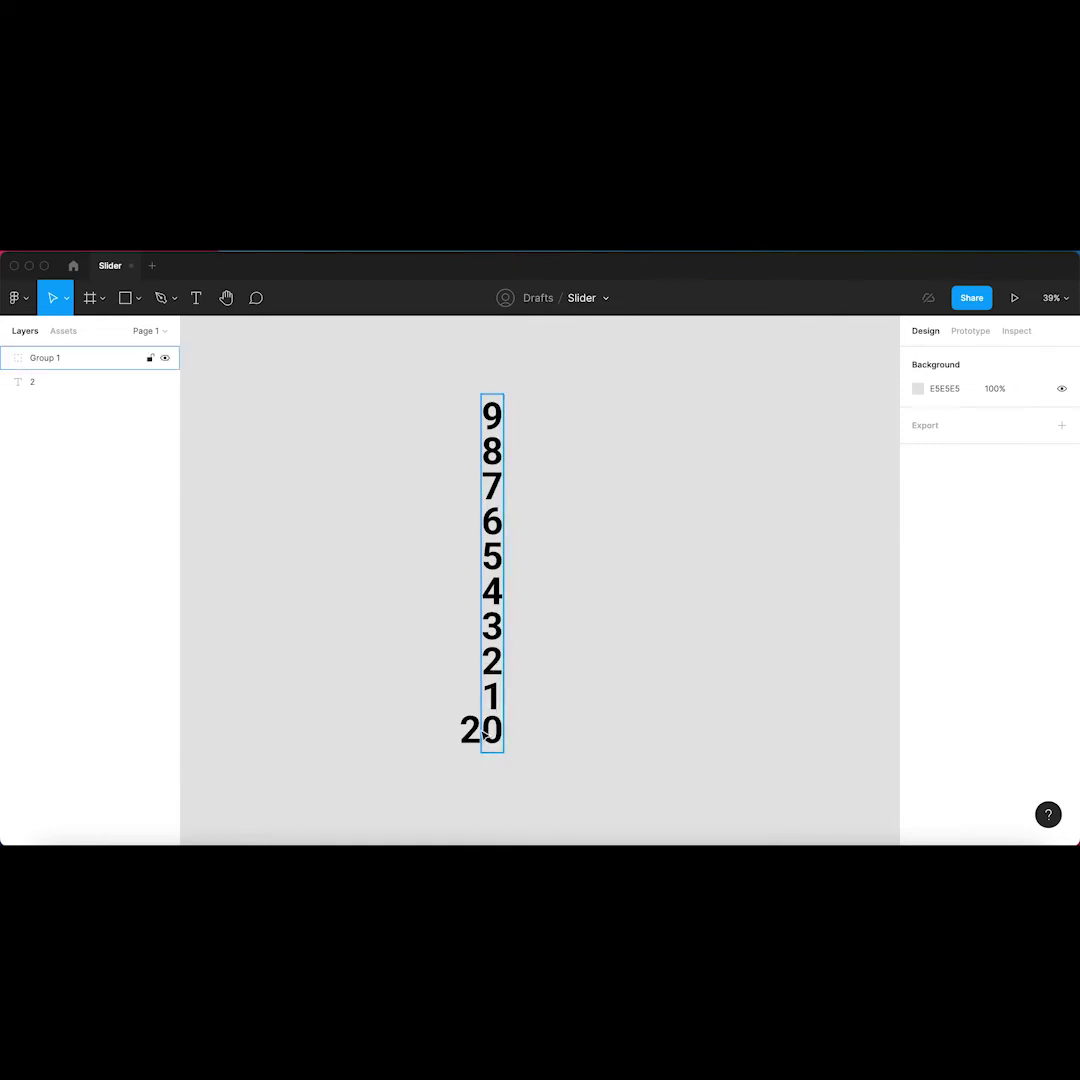
pyautogui.scroll(5, 484, 735)
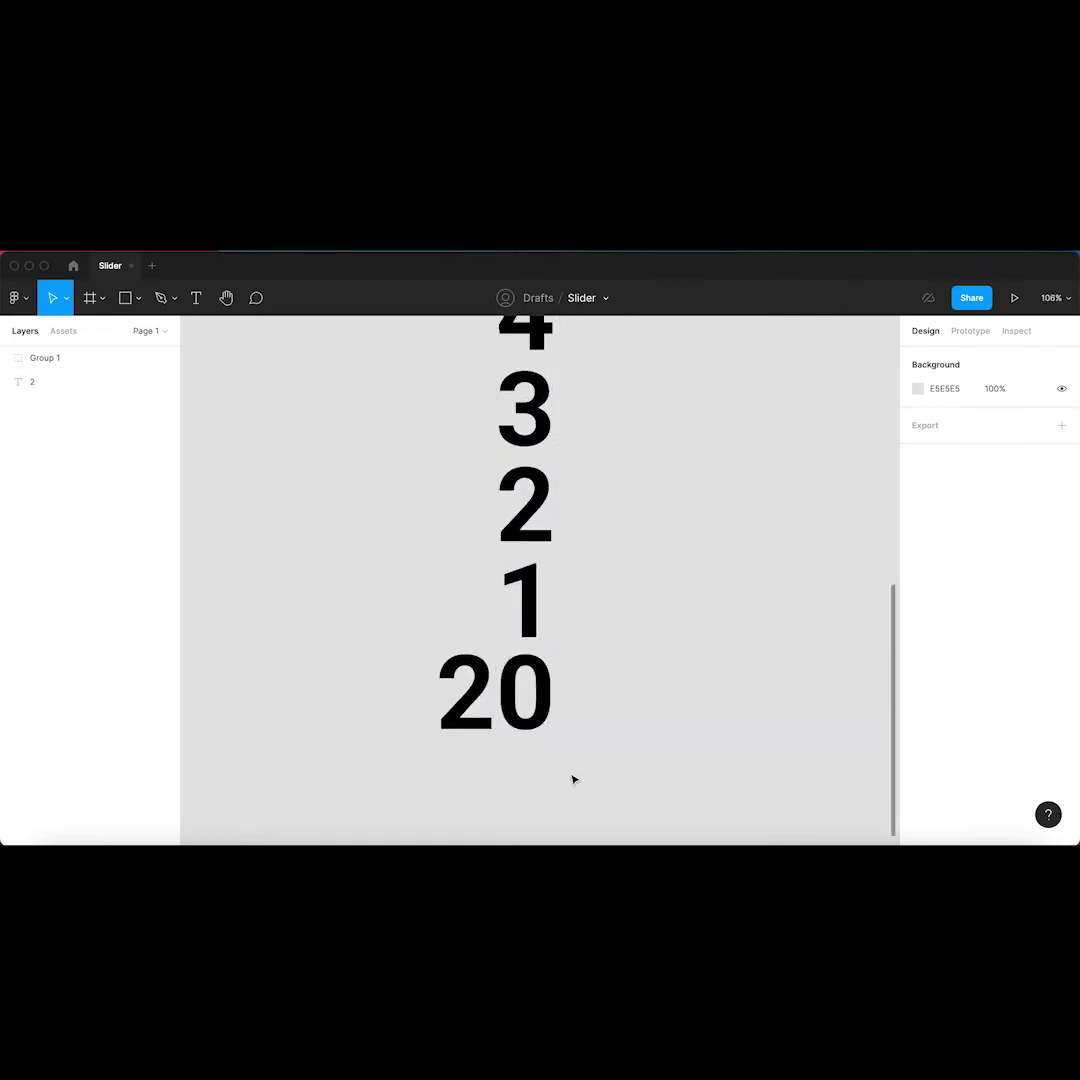
pyautogui.scroll(-3, 572, 780)
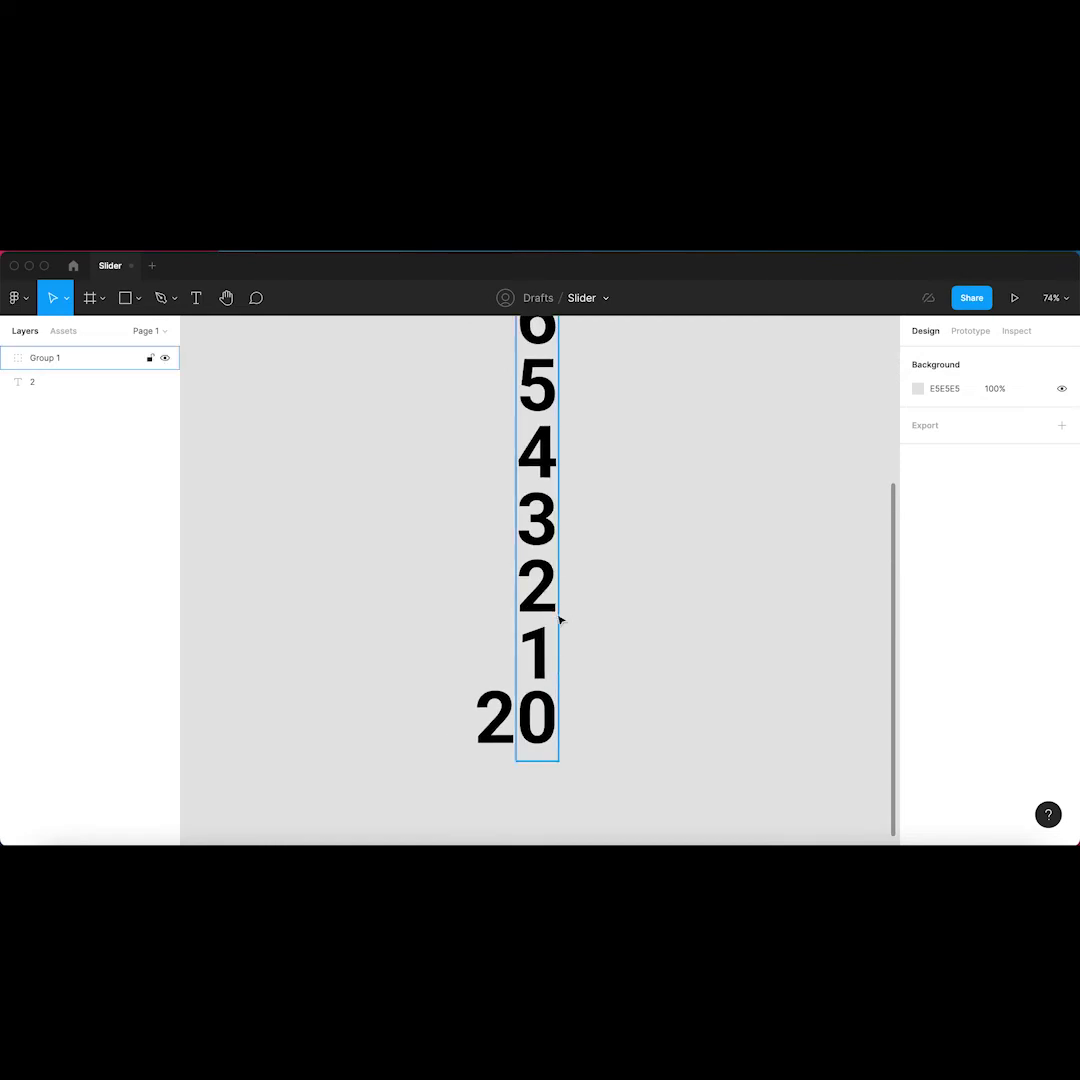
pyautogui.scroll(-2, 529, 494)
# Draw a rectangle about 226 × 124 px covering the number 20 at the foot of the column.
pyautogui.scroll(4, 521, 605)
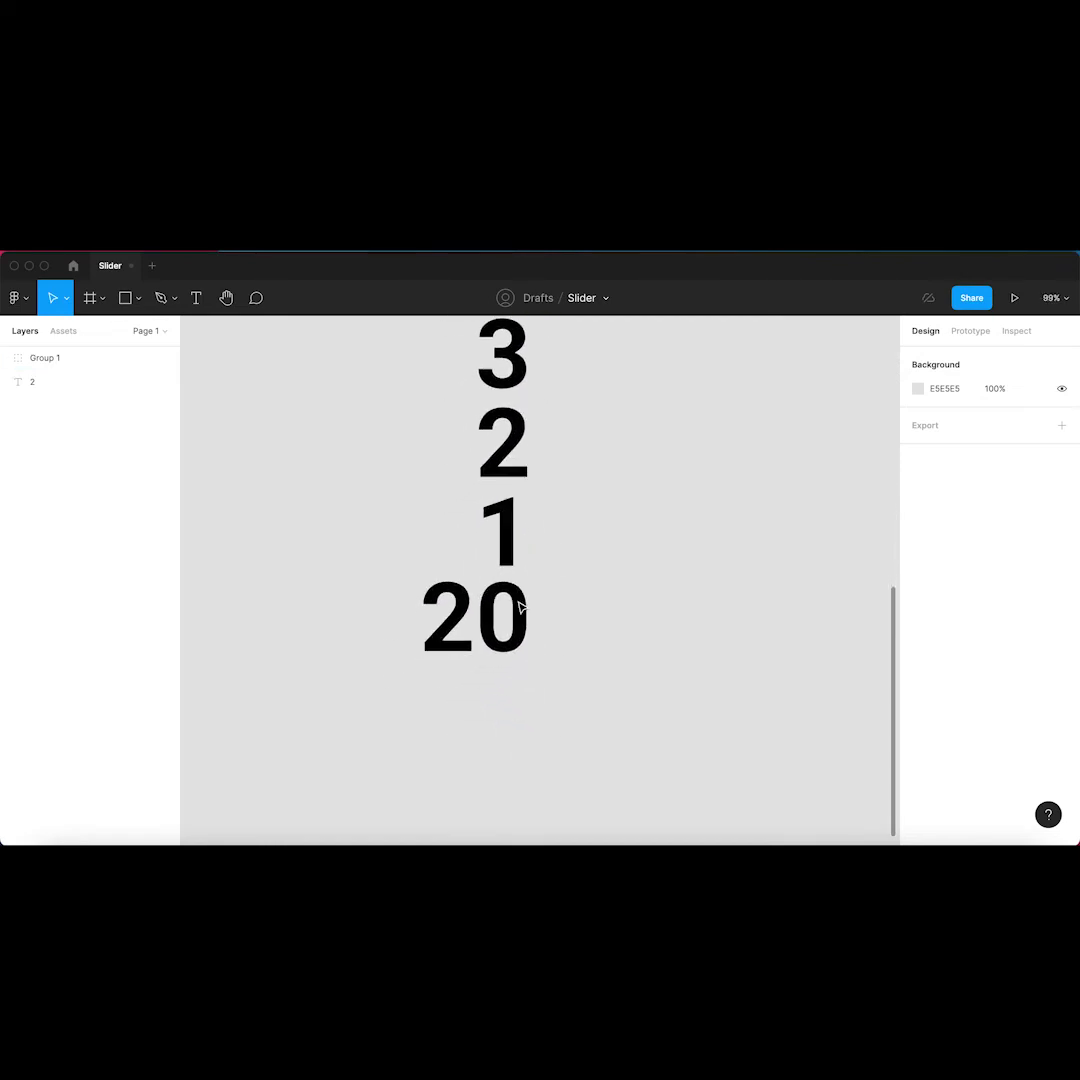
pyautogui.click(138, 298)
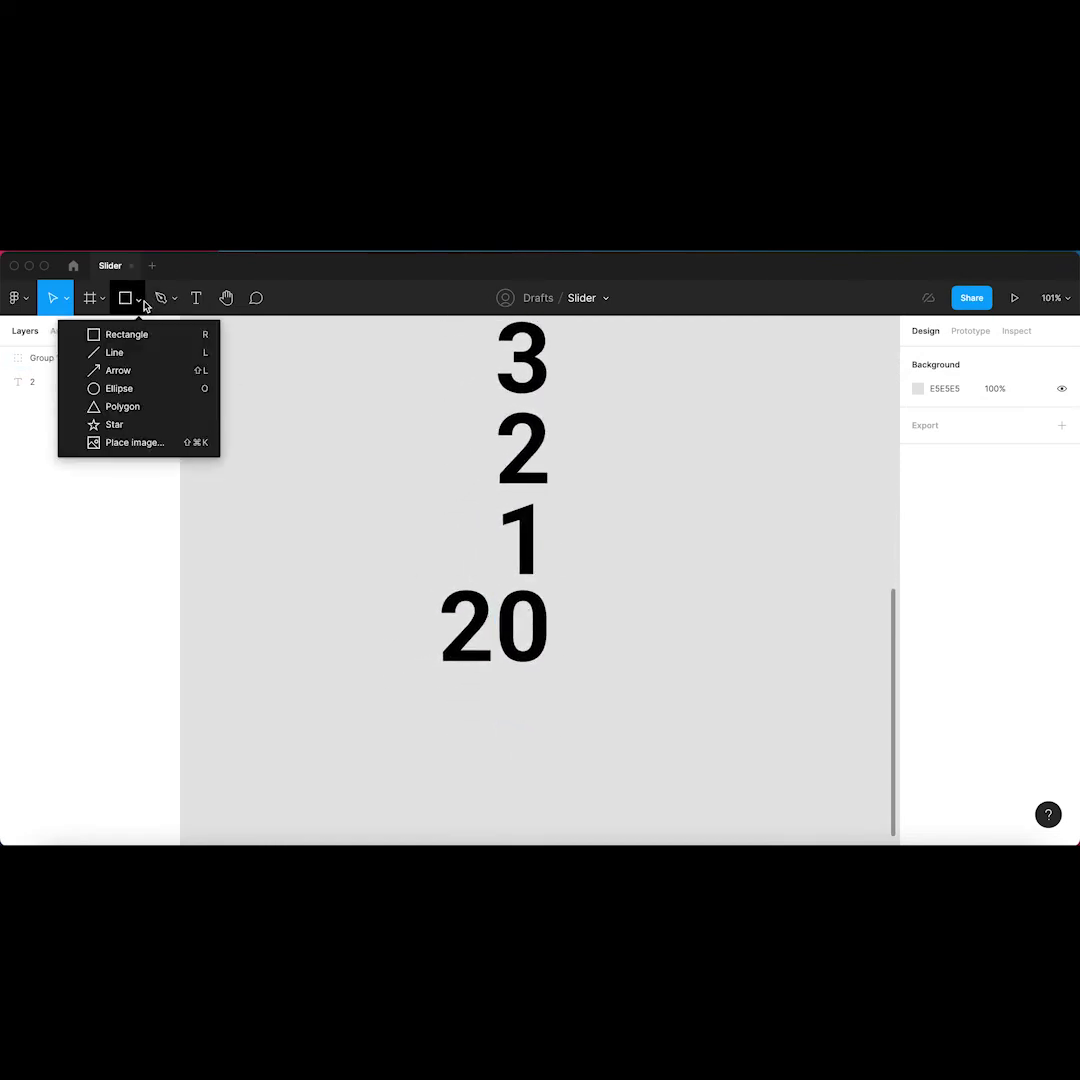
pyautogui.click(146, 334)
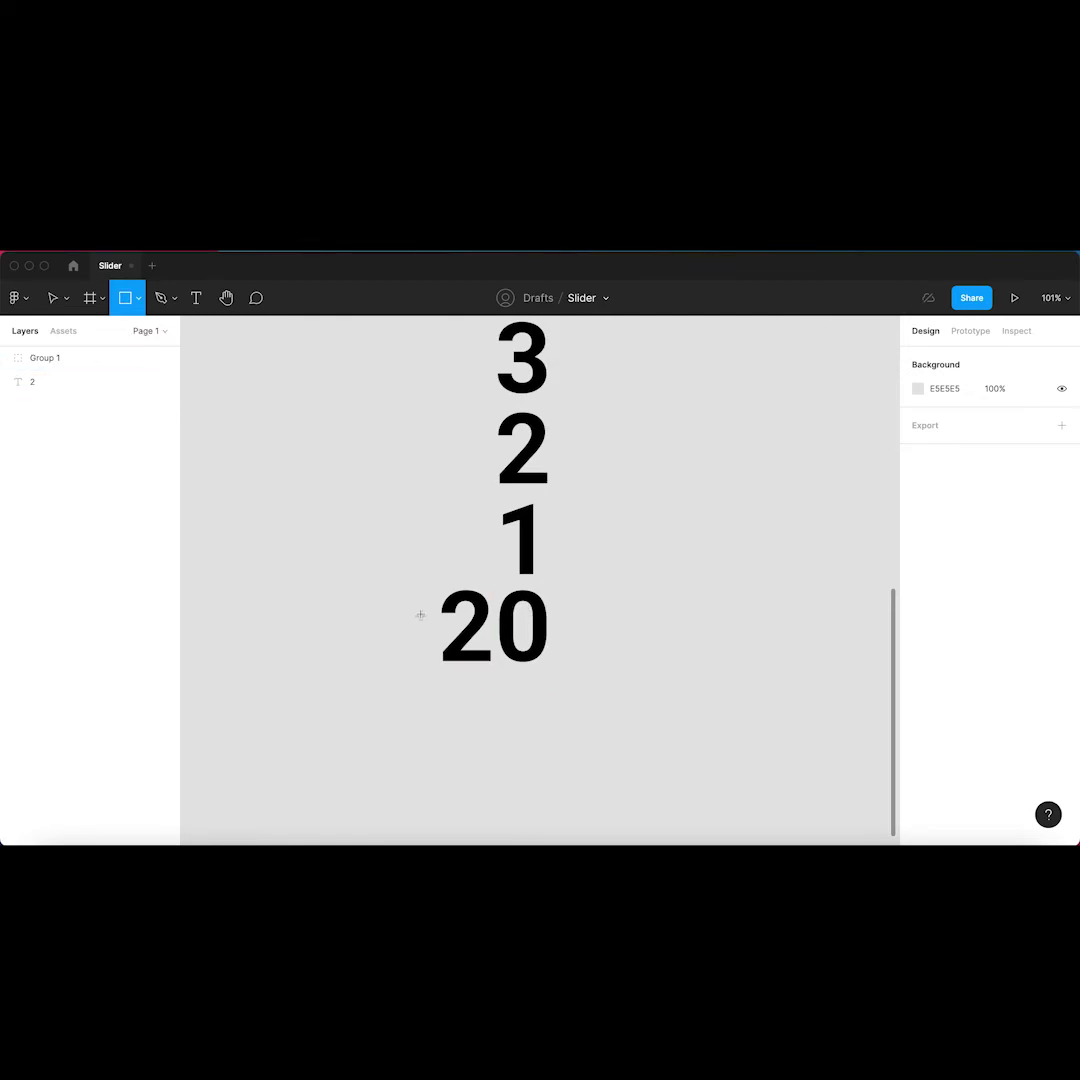
pyautogui.moveTo(406, 581)
pyautogui.mouseDown()
pyautogui.moveTo(566, 634)
pyautogui.moveTo(577, 675)
pyautogui.mouseUp()
# Send the rectangle to the back, behind the digits.
pyautogui.rightClick(543, 636)
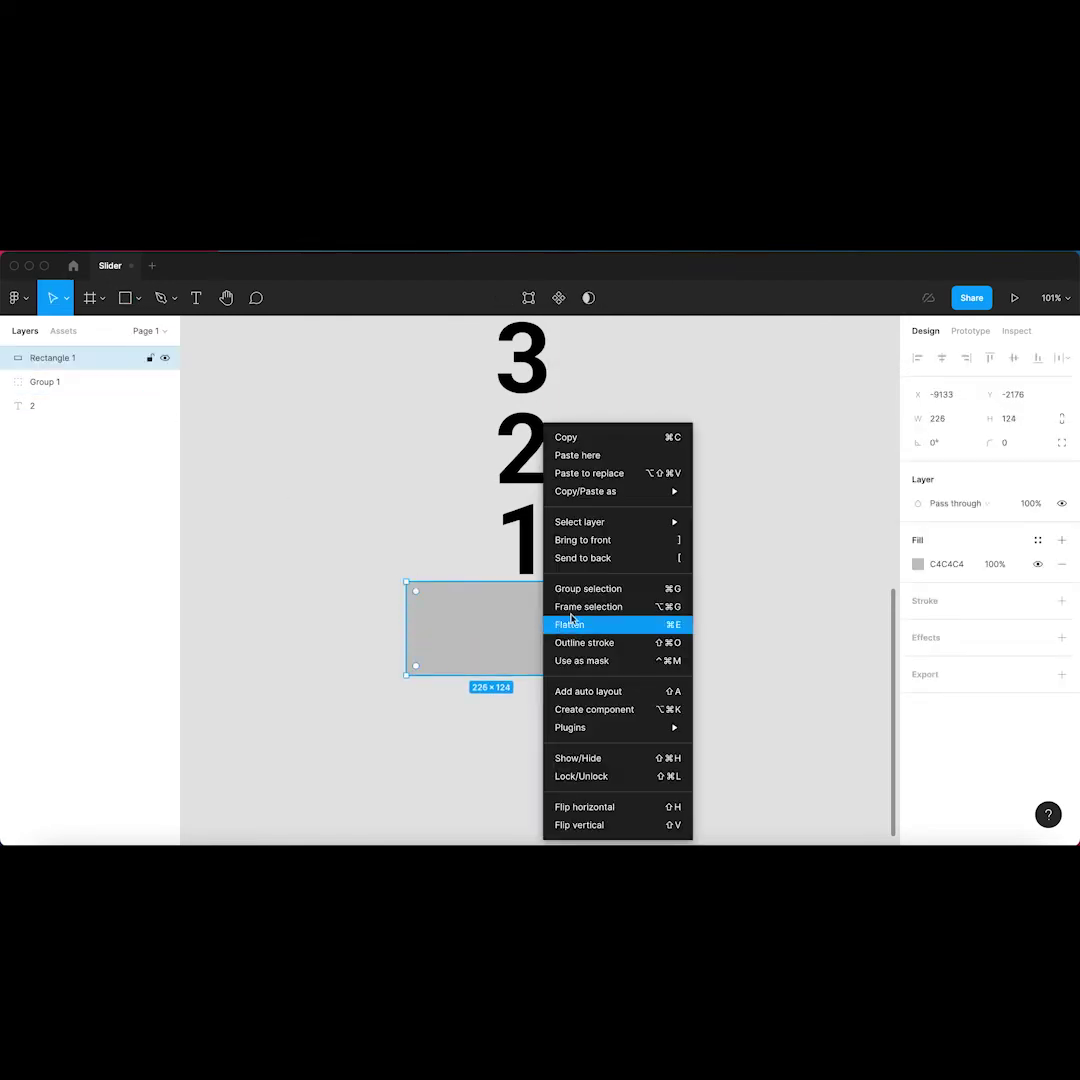
pyautogui.click(610, 558)
pyautogui.click(470, 709)
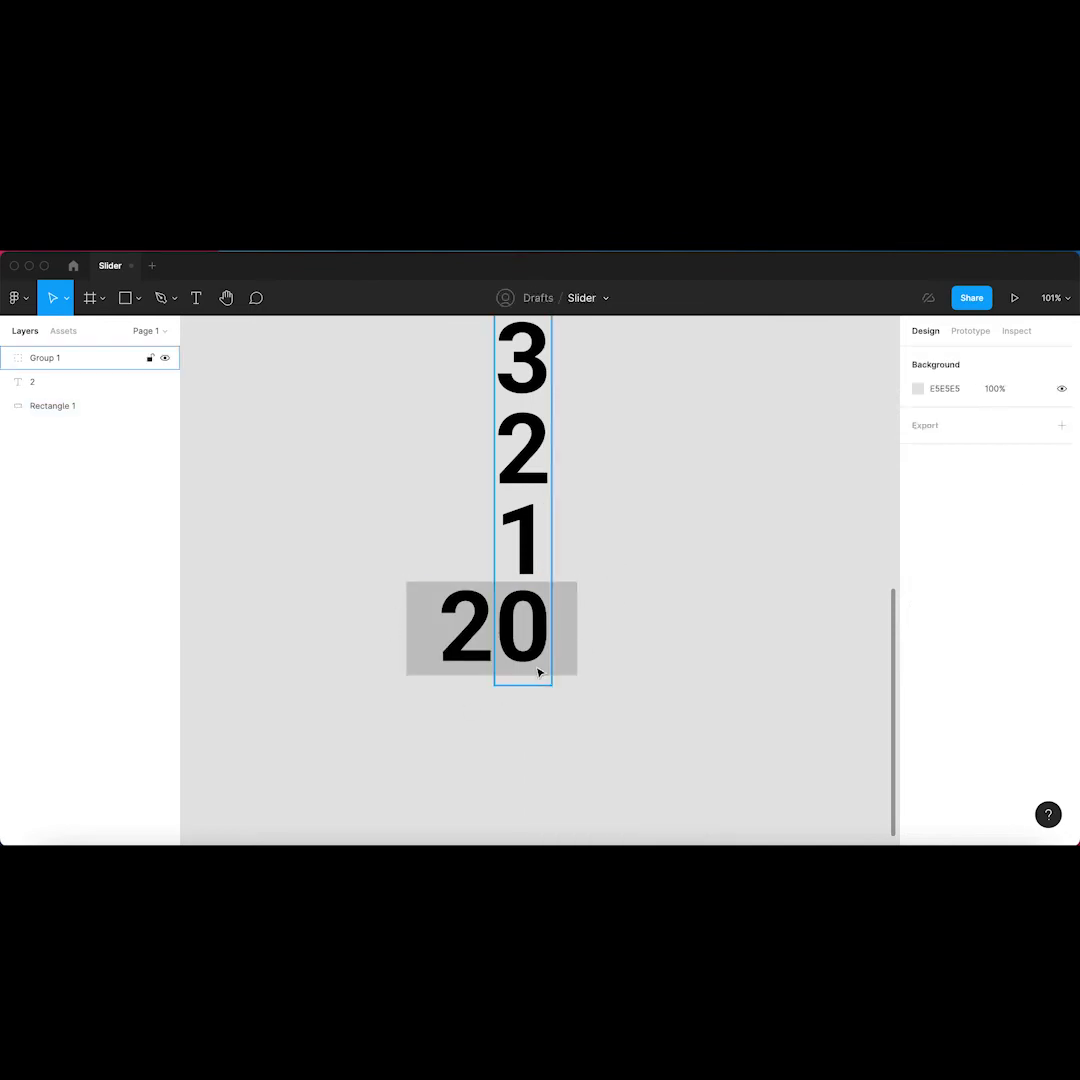
# Mask the grouped digit column with the rectangle and select the resulting mask group.
pyautogui.scroll(-2, 540, 670)
pyautogui.scroll(1, 639, 563)
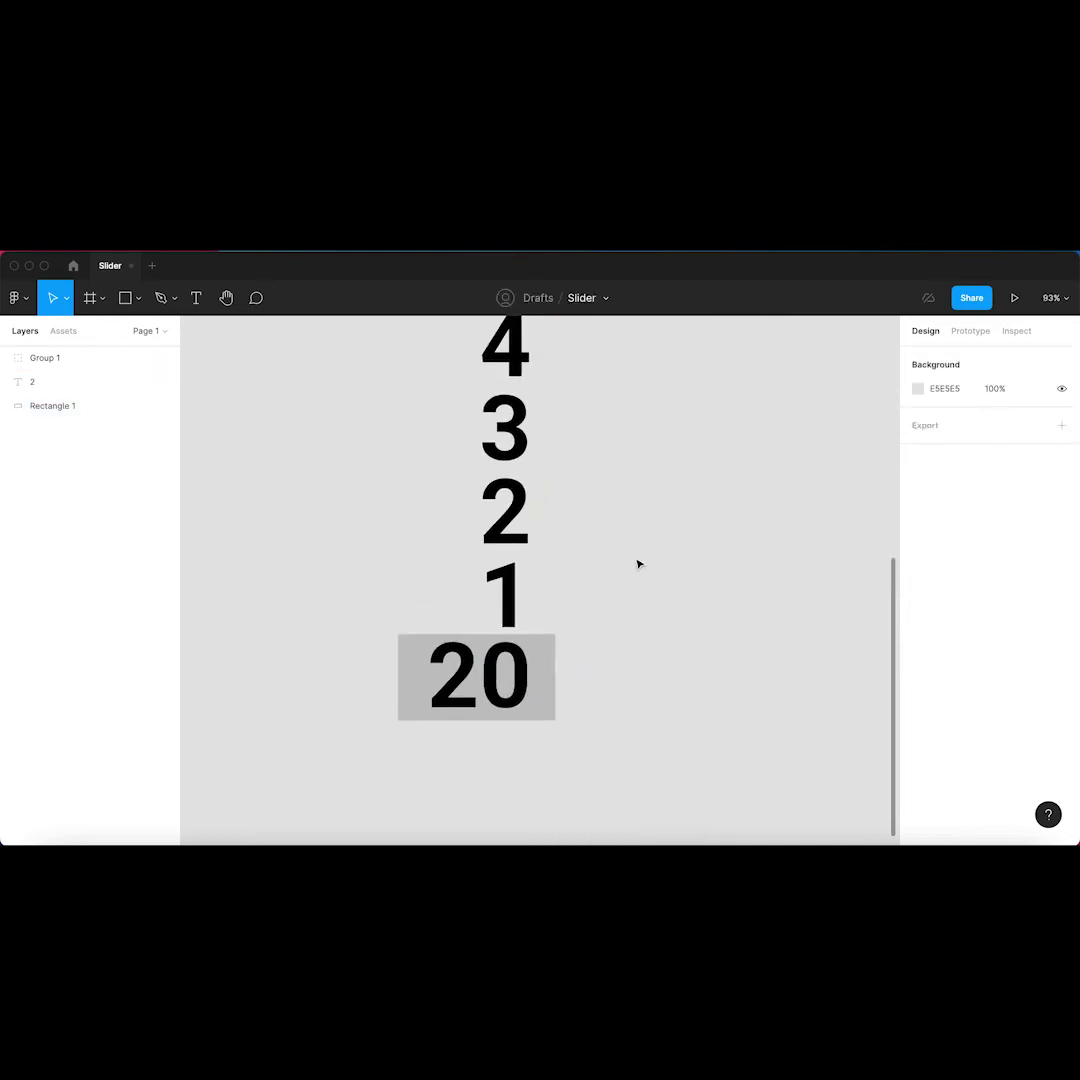
pyautogui.click(524, 542)
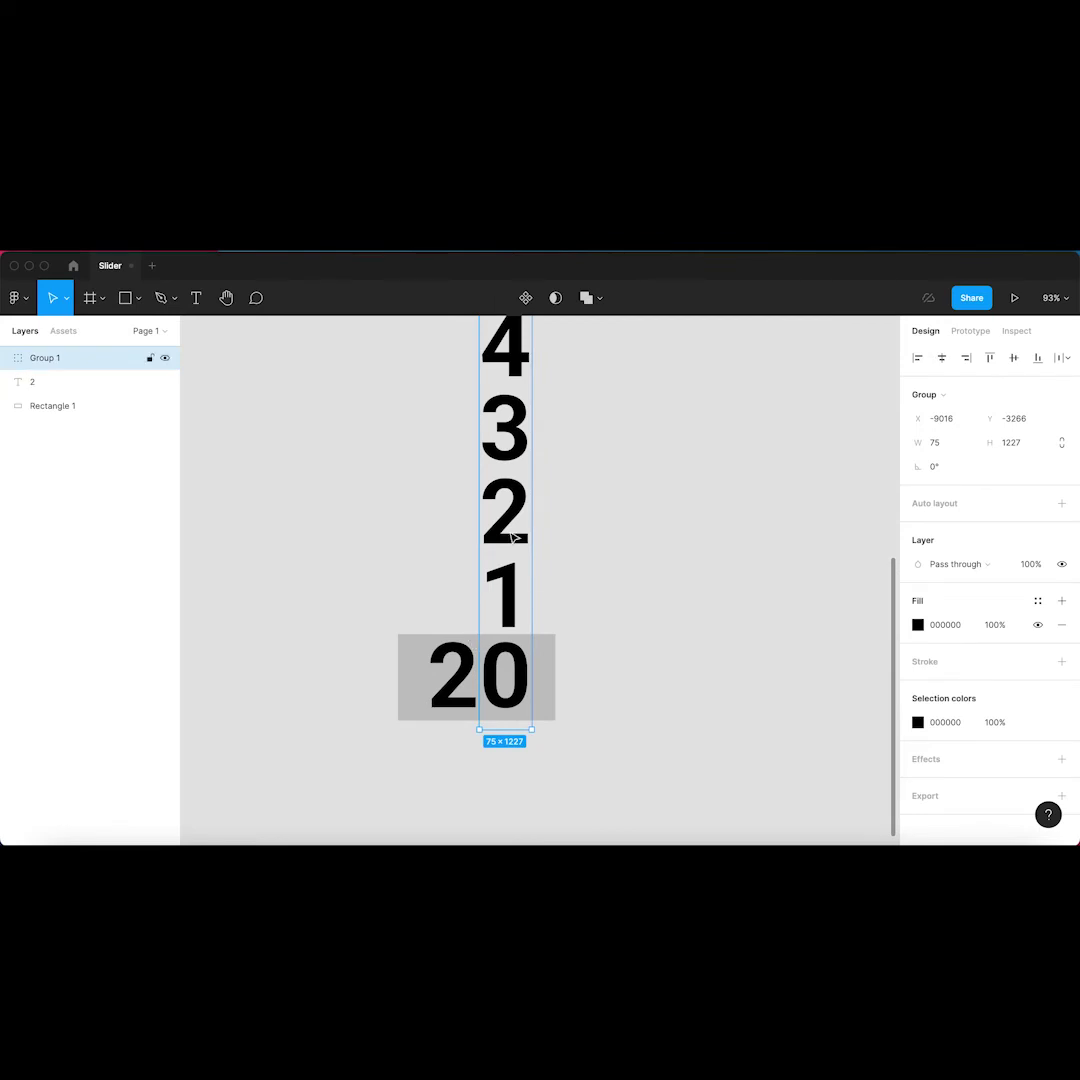
pyautogui.keyDown('shift'); pyautogui.click(408, 683); pyautogui.keyUp('shift')
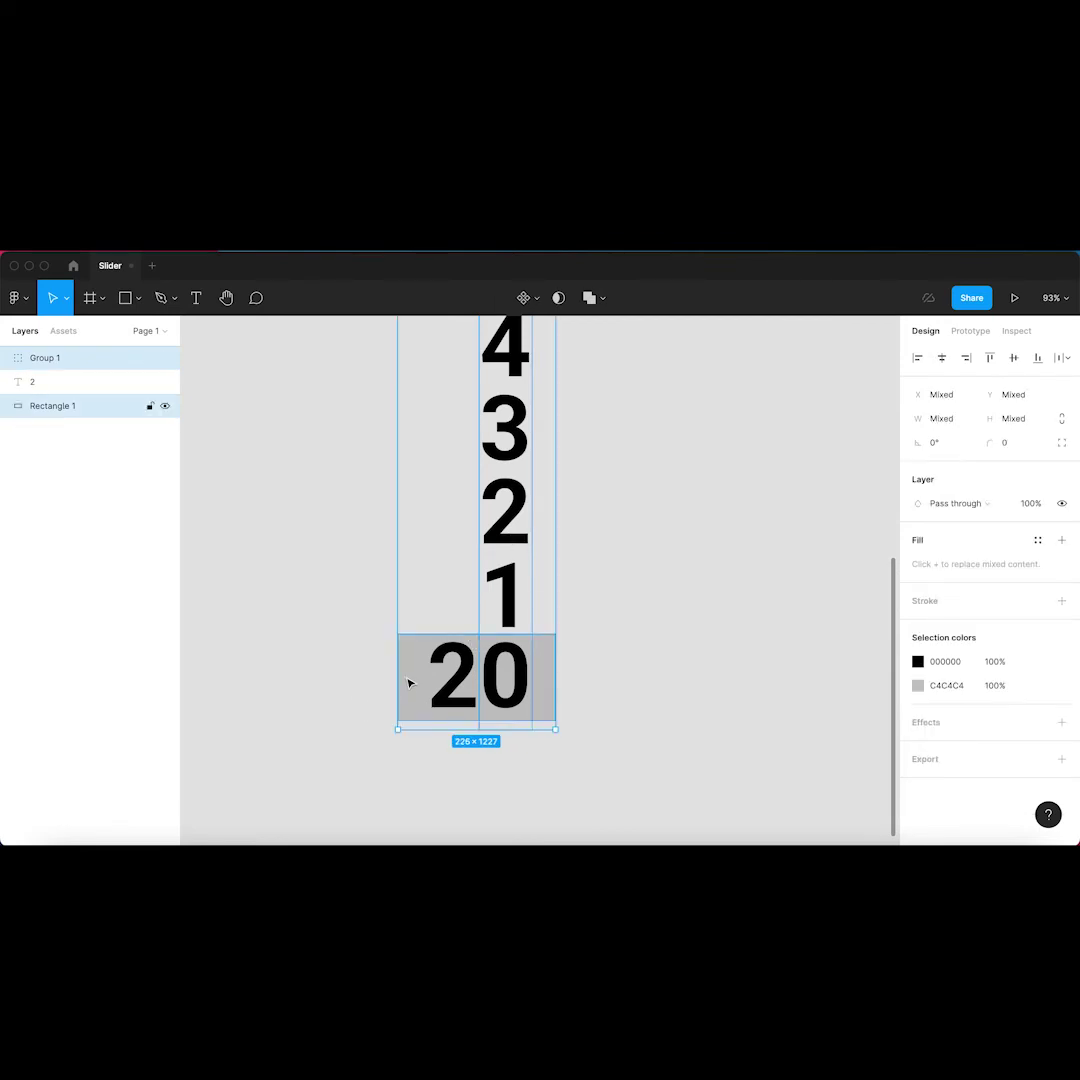
pyautogui.click(562, 302)
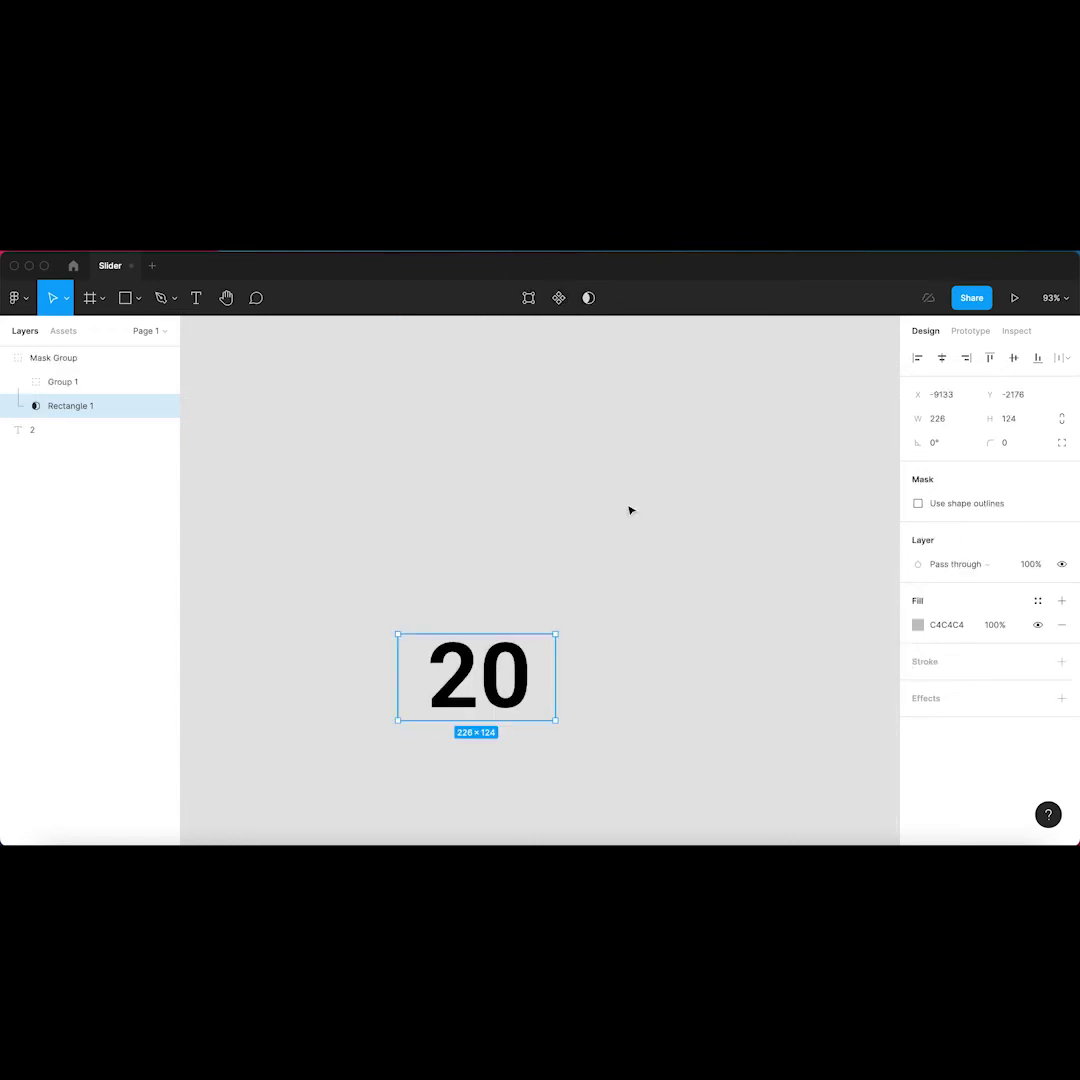
pyautogui.click(572, 721)
pyautogui.click(545, 688)
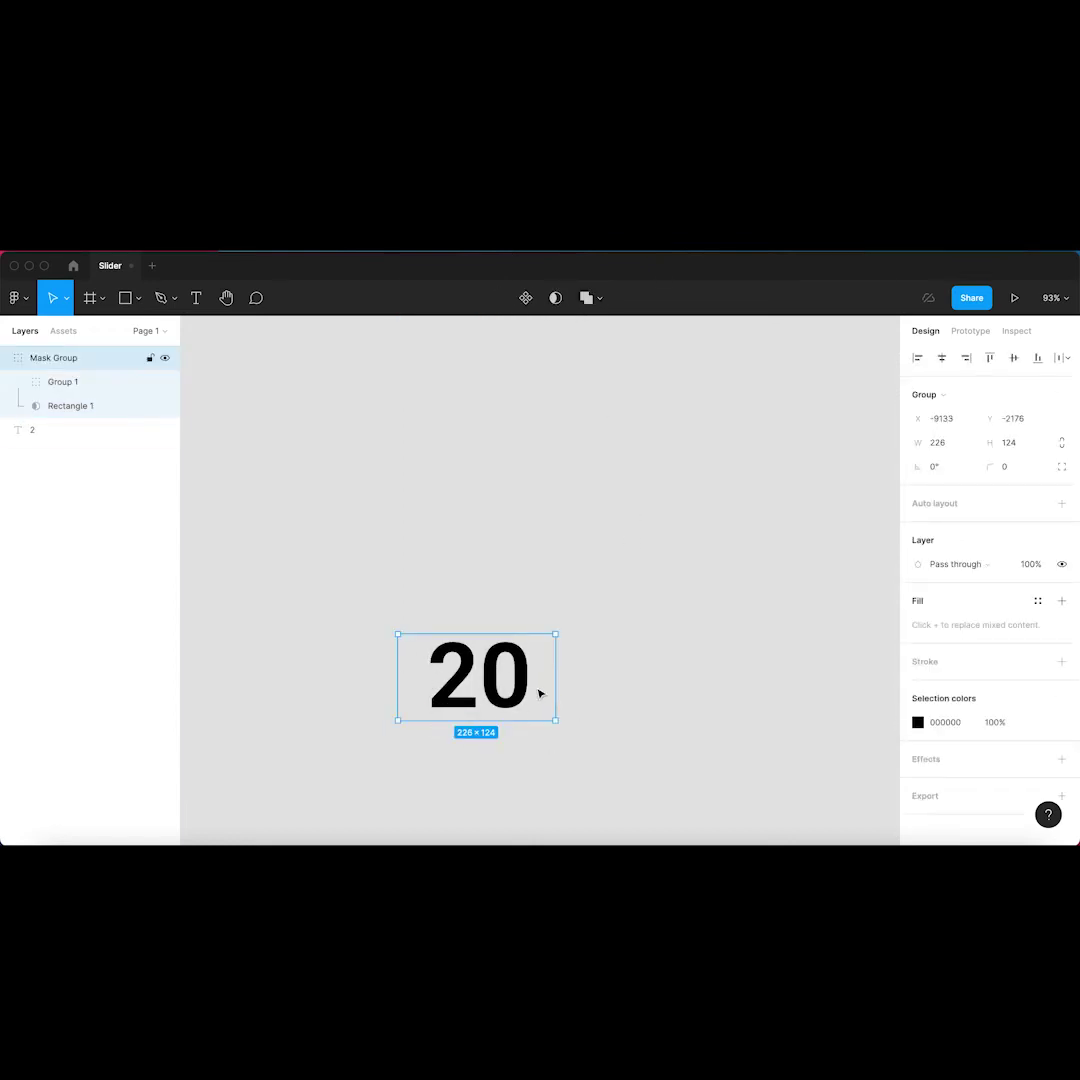
# Draw a card rectangle about 582 × 279 px above and to the right of the number 20.
pyautogui.click(612, 552)
pyautogui.scroll(-5, 613, 553)
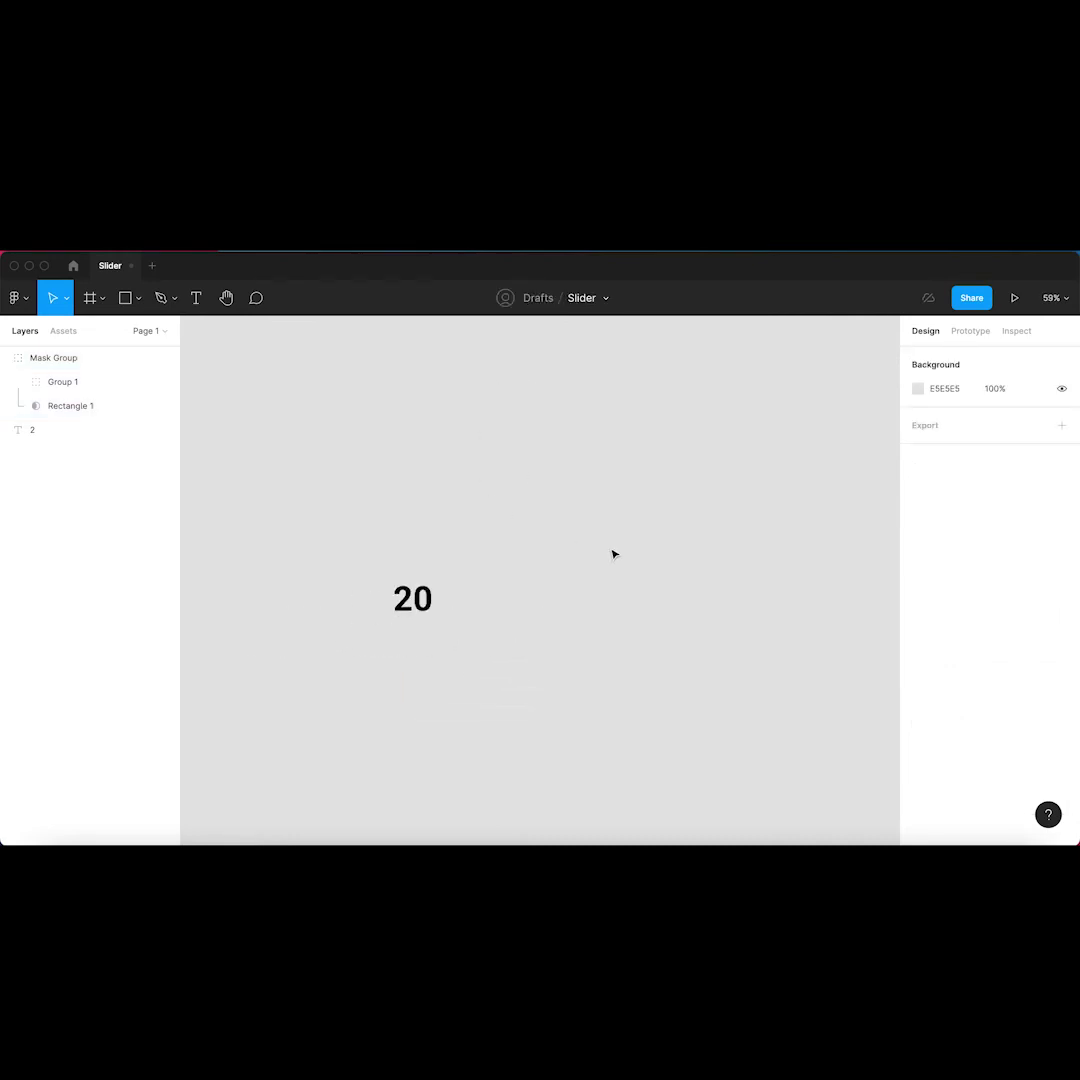
pyautogui.hscroll(3, 613, 553)
pyautogui.scroll(2, 613, 553)
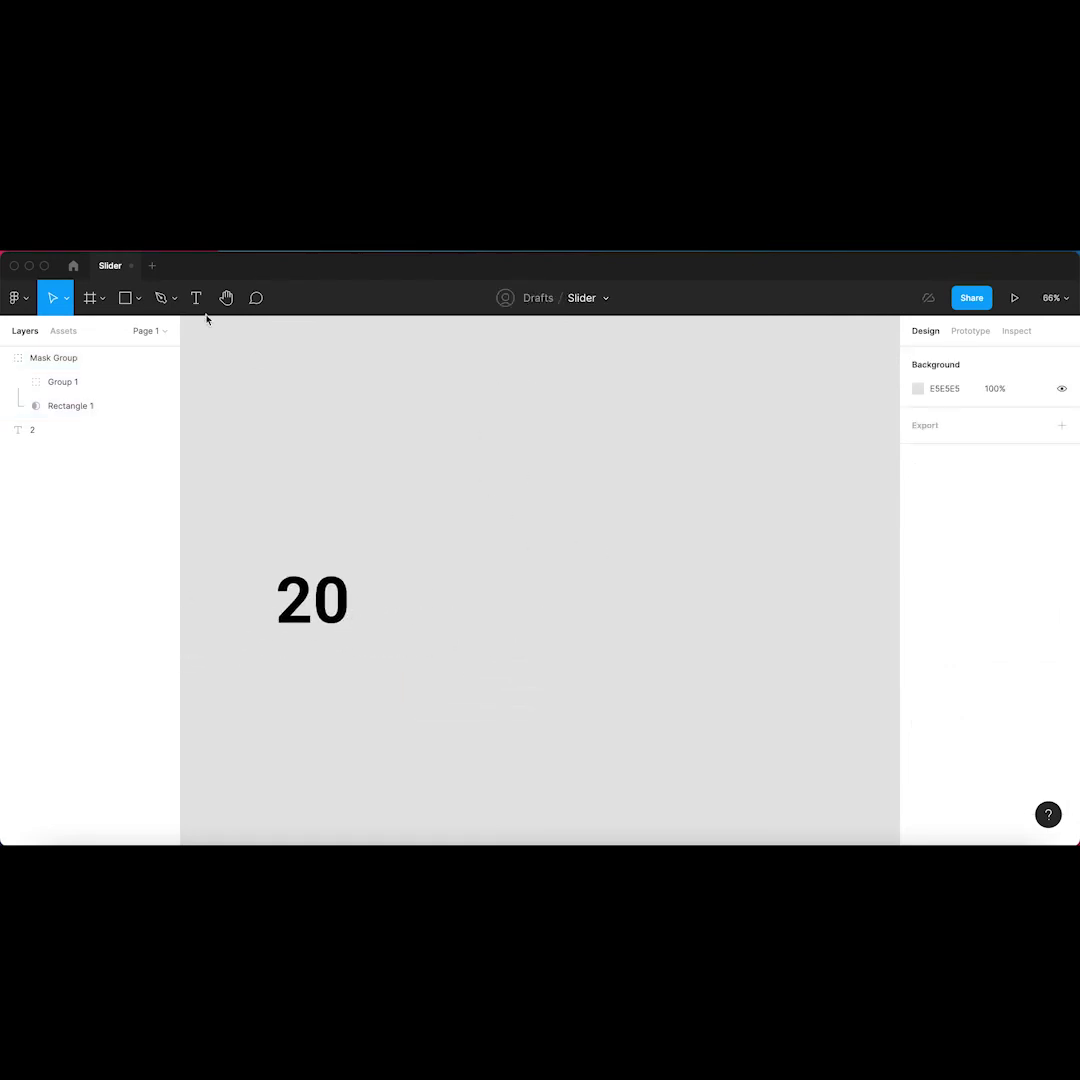
pyautogui.click(138, 298)
pyautogui.click(115, 333)
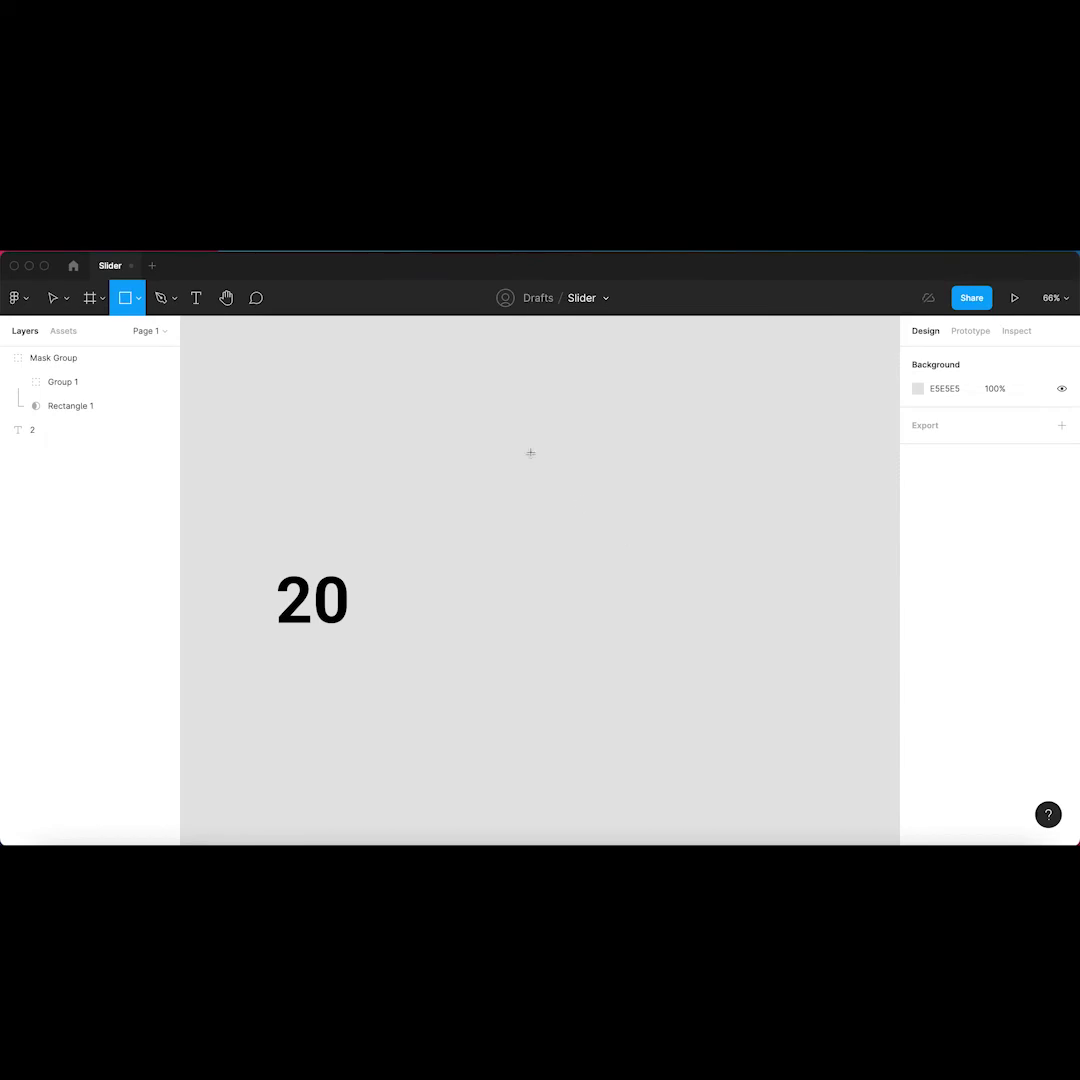
pyautogui.moveTo(458, 408); pyautogui.dragTo(748, 552)
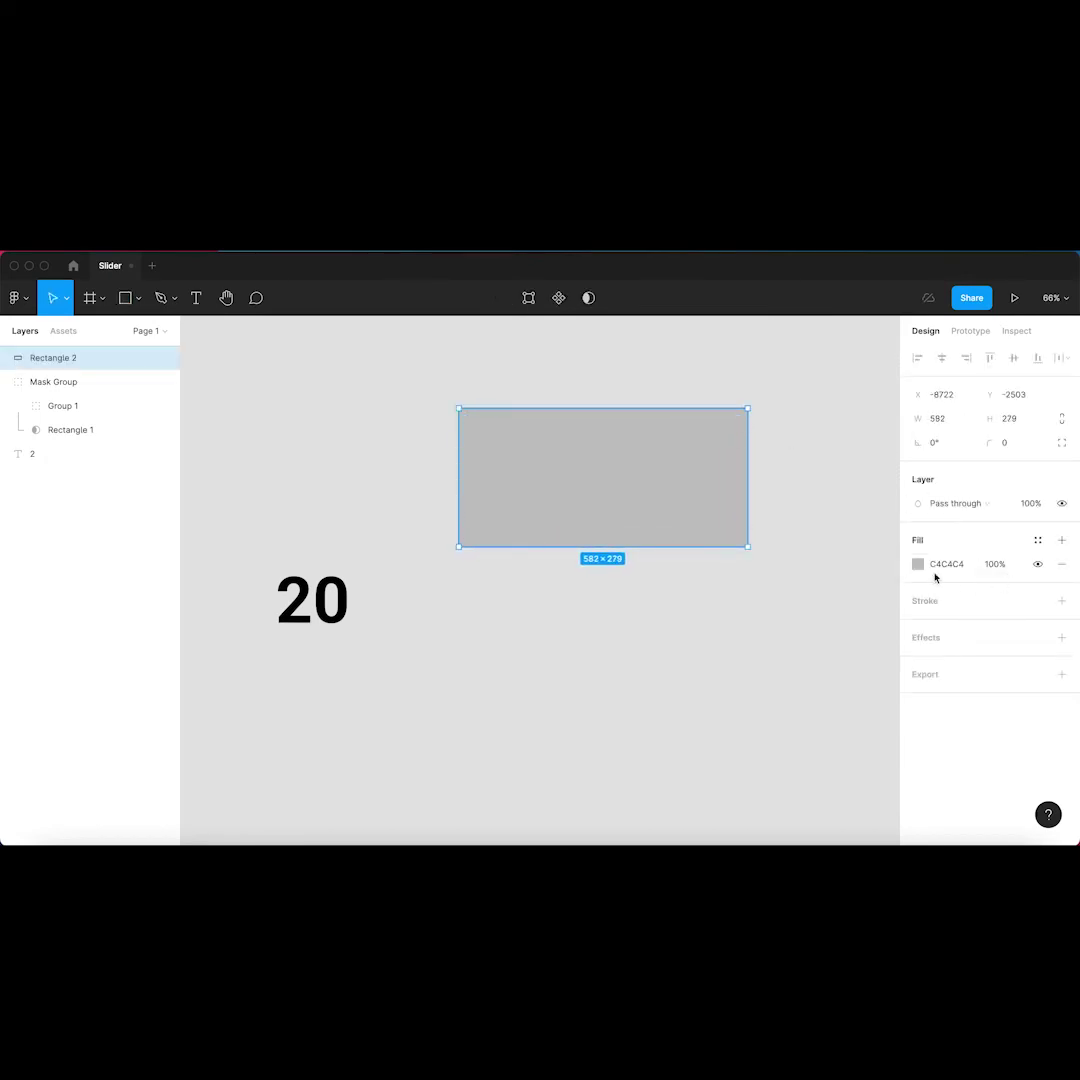
# Fill the large rectangle with off-white FAFAFA and round its corners to a radius of 24.
pyautogui.click(918, 564)
pyautogui.click(735, 485)
pyautogui.moveTo(718, 489); pyautogui.dragTo(711, 487)
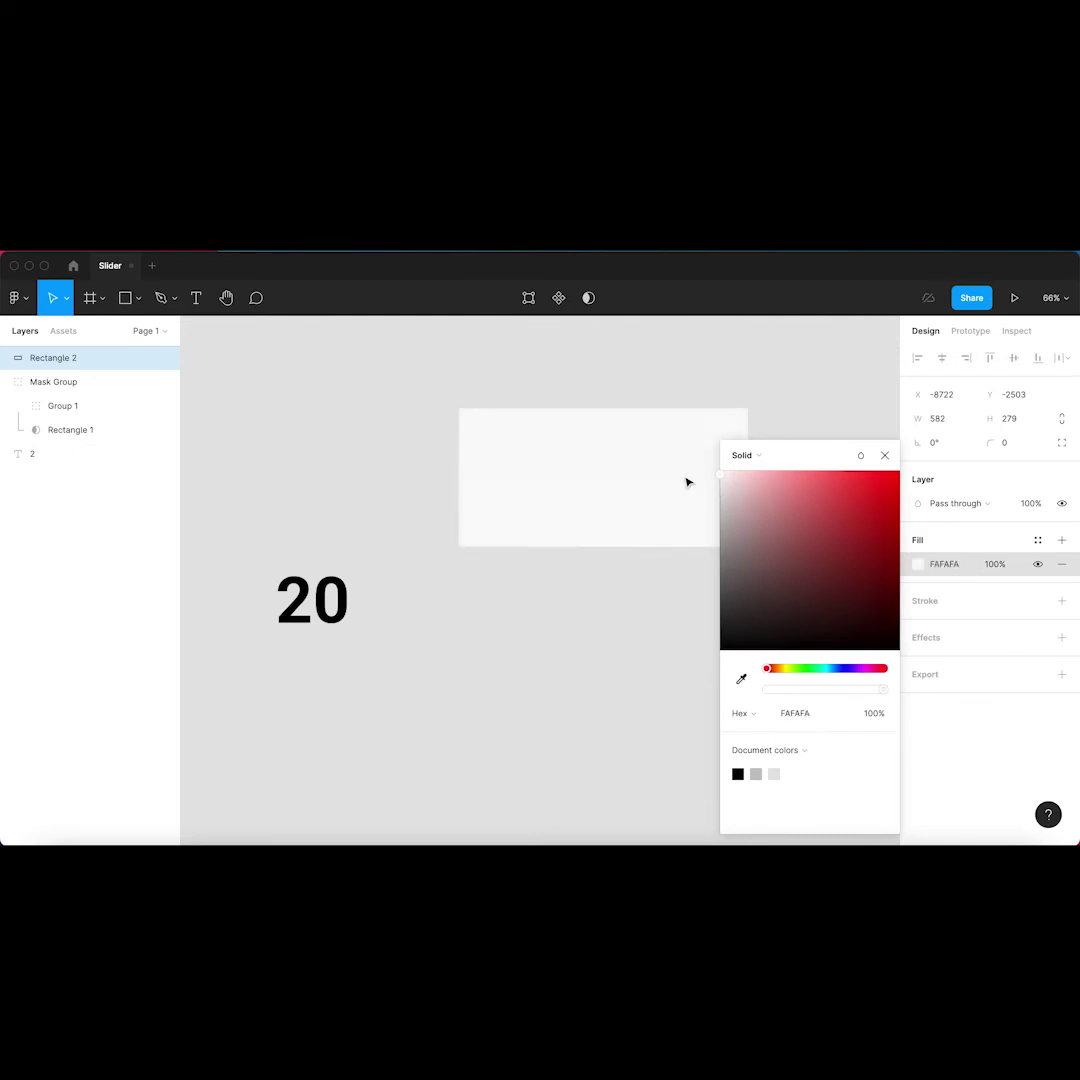
pyautogui.moveTo(474, 424); pyautogui.dragTo(476, 433)
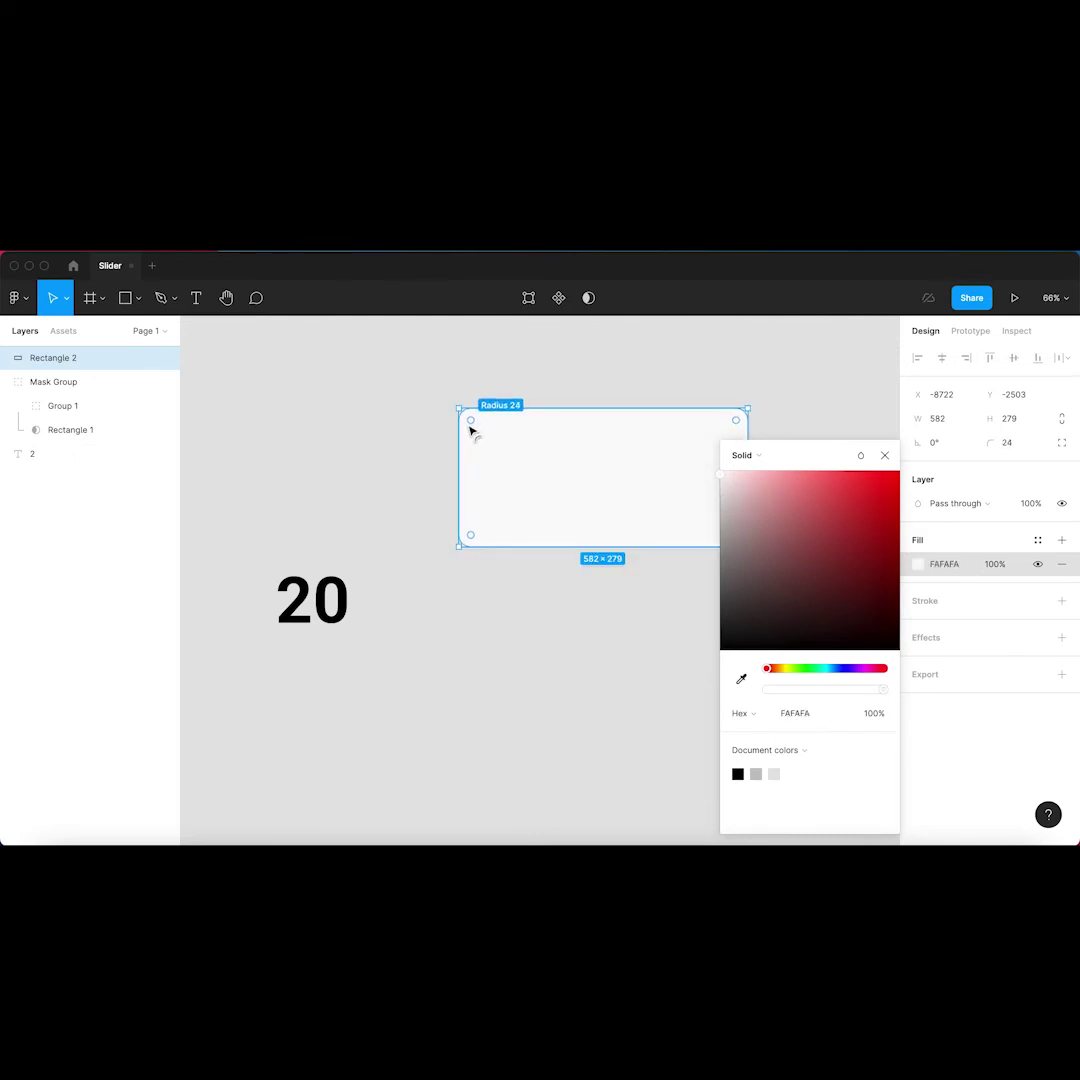
pyautogui.press('Escape')
pyautogui.hscroll(3, 569, 478)
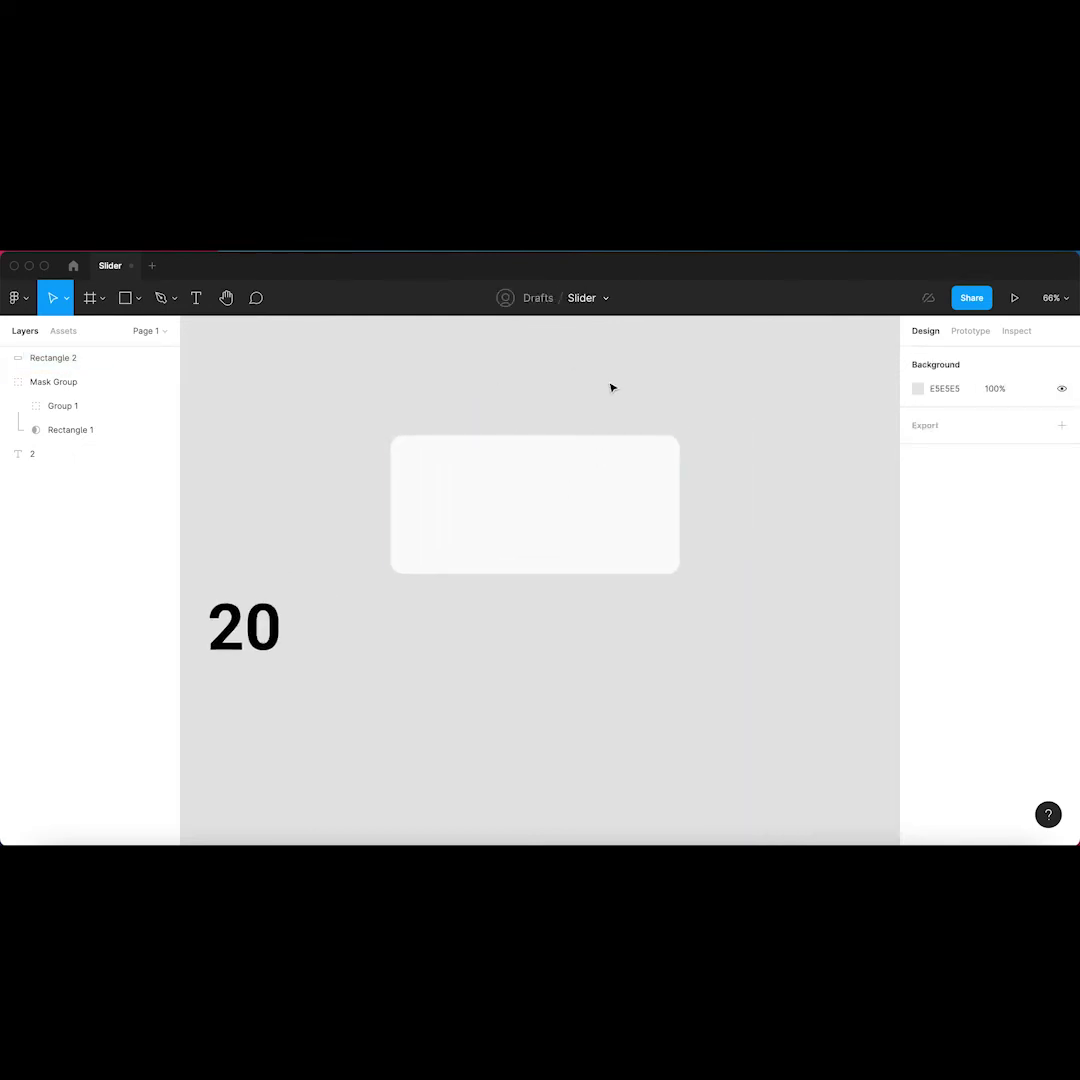
# Bring the masked digits and the separate 2 to the front and place them centred in the upper part of the card.
pyautogui.moveTo(202, 611); pyautogui.dragTo(335, 632)
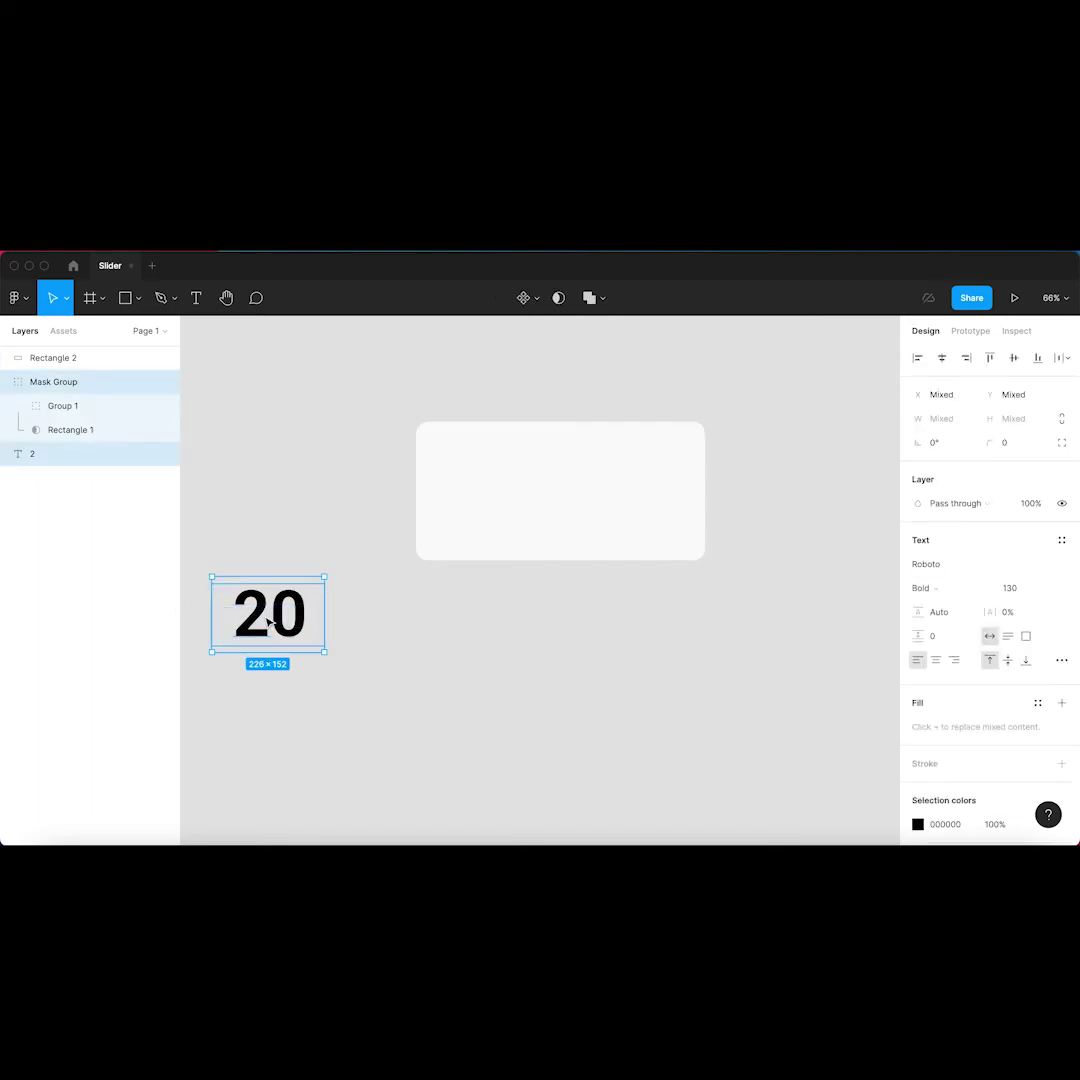
pyautogui.moveTo(263, 620); pyautogui.dragTo(559, 376)
pyautogui.rightClick(558, 376)
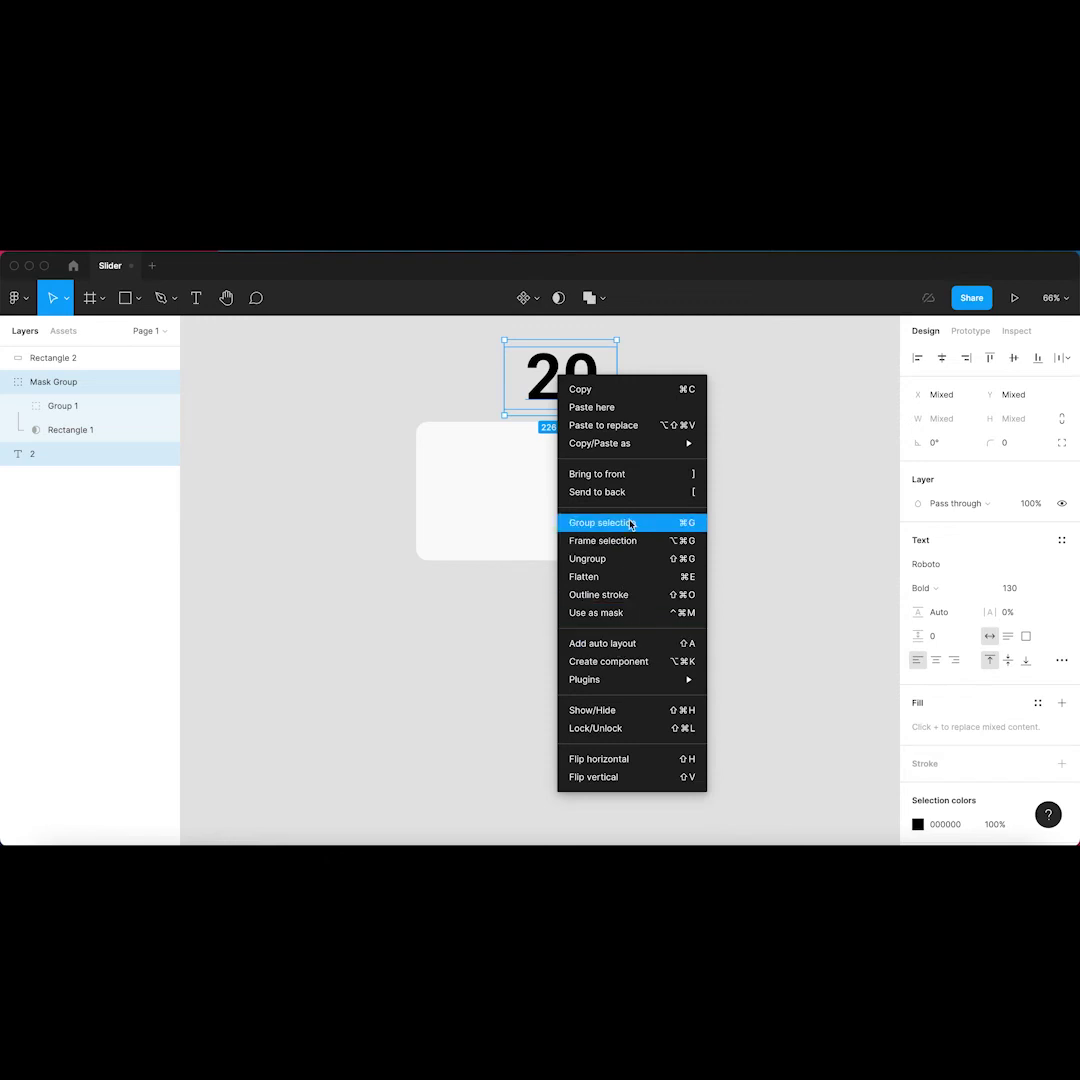
pyautogui.click(632, 475)
pyautogui.moveTo(562, 381); pyautogui.dragTo(562, 469)
pyautogui.click(595, 632)
pyautogui.scroll(5, 625, 562)
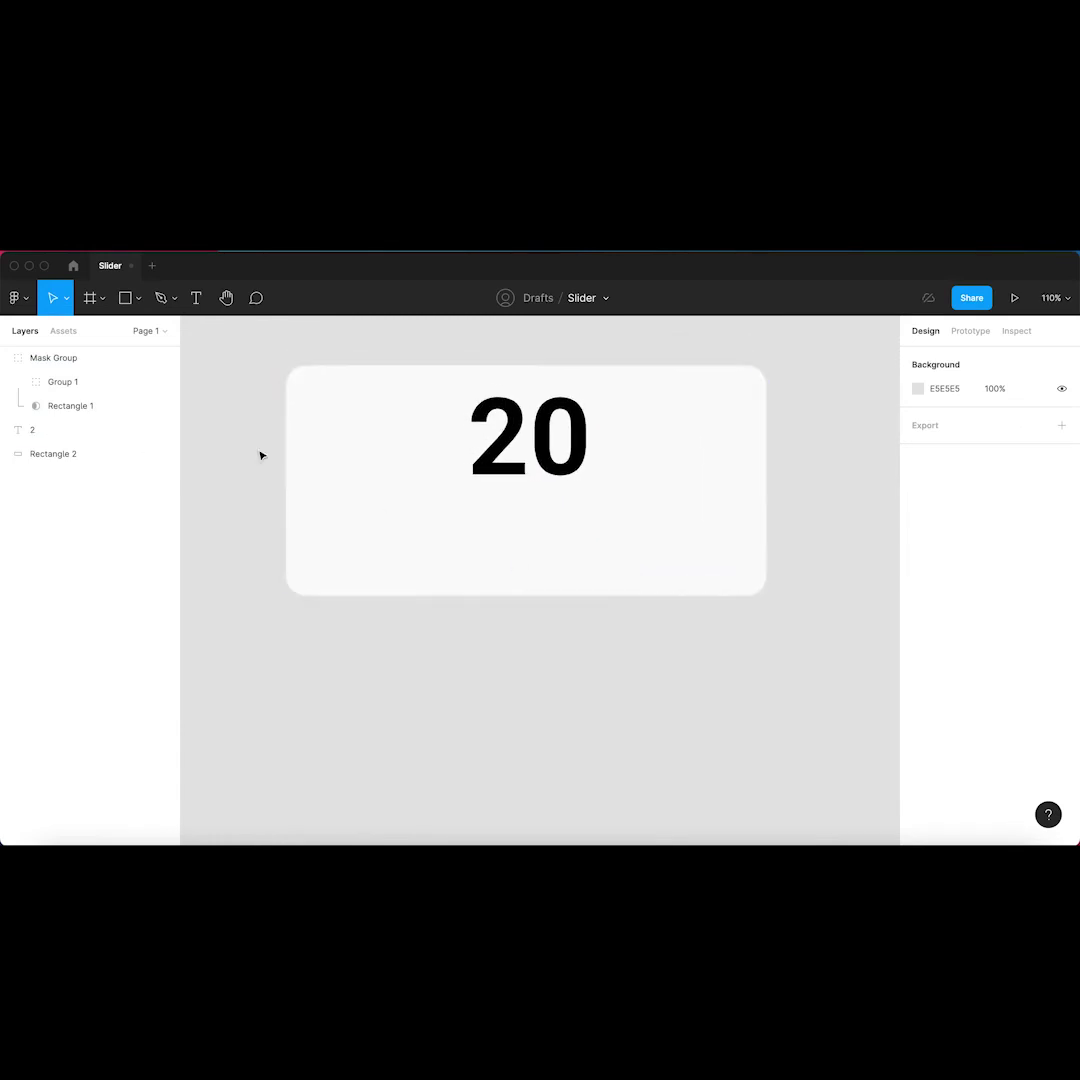
# Draw a thin track rectangle about 514 × 19 px across the lower part of the card.
pyautogui.click(138, 298)
pyautogui.click(152, 335)
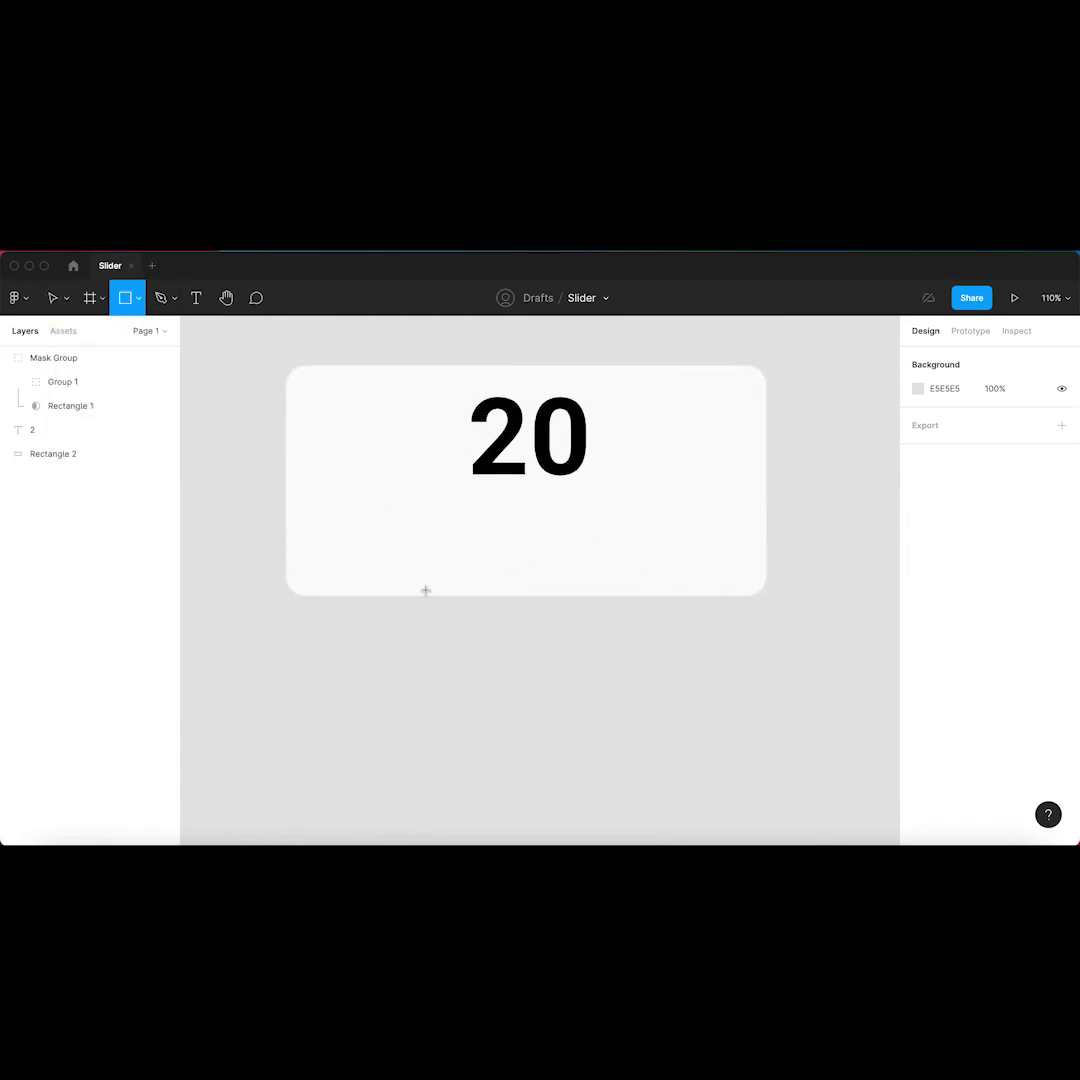
pyautogui.moveTo(313, 539); pyautogui.dragTo(738, 559)
pyautogui.scroll(5, 737, 557)
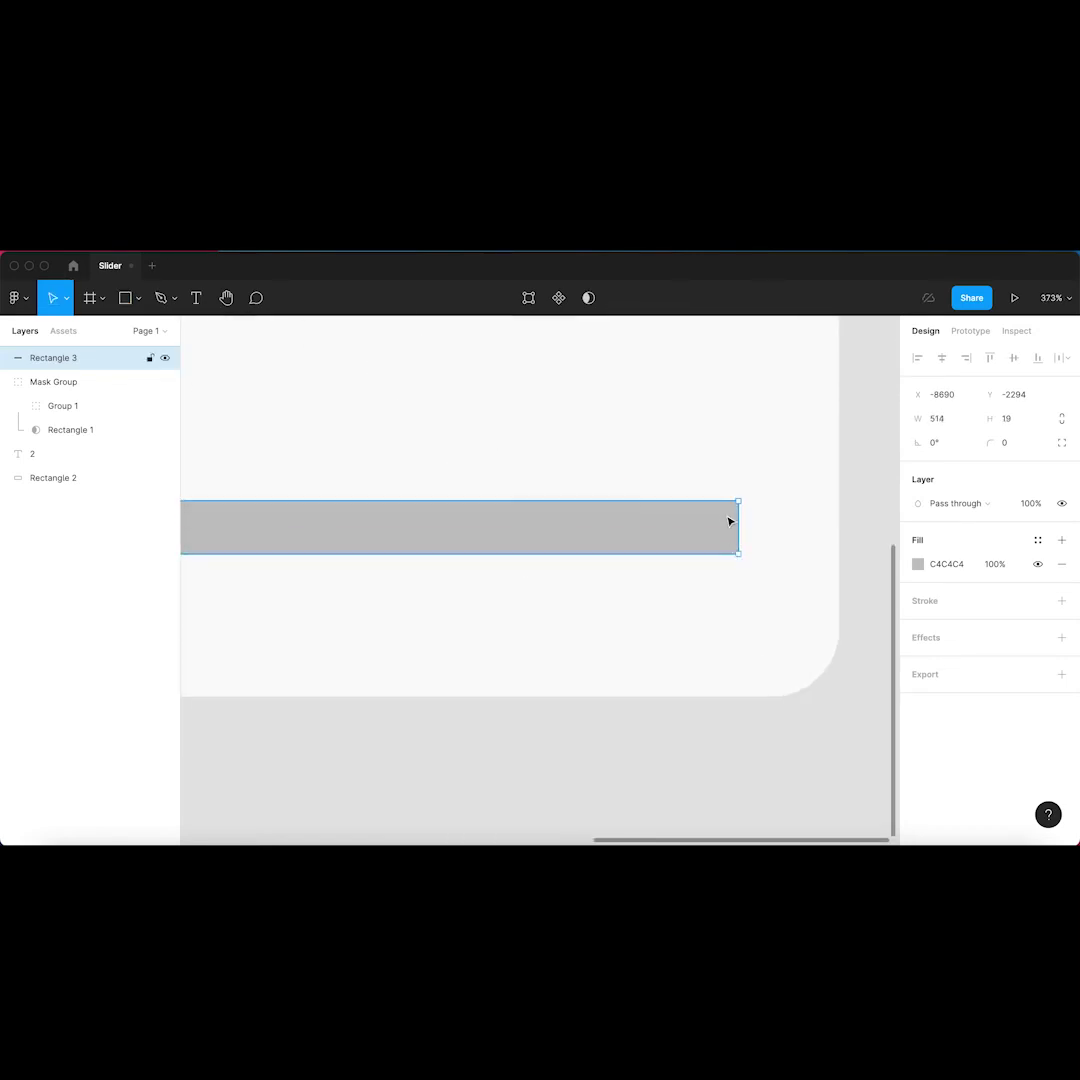
pyautogui.scroll(-6, 729, 521)
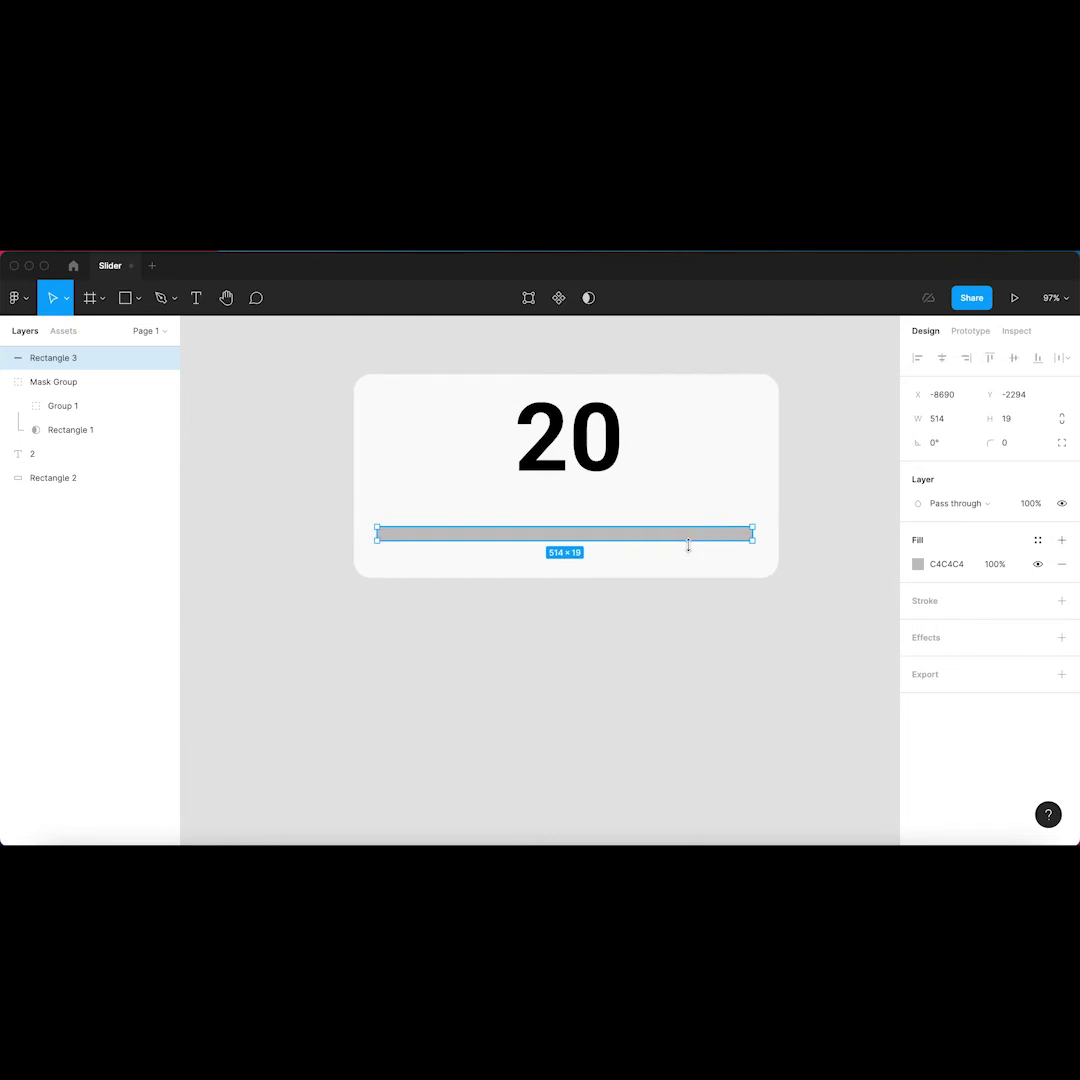
# Centre the track horizontally in the card and set its corner radius to 20.
pyautogui.moveTo(696, 540); pyautogui.dragTo(693, 541)
pyautogui.click(1015, 443)
pyautogui.write('2')
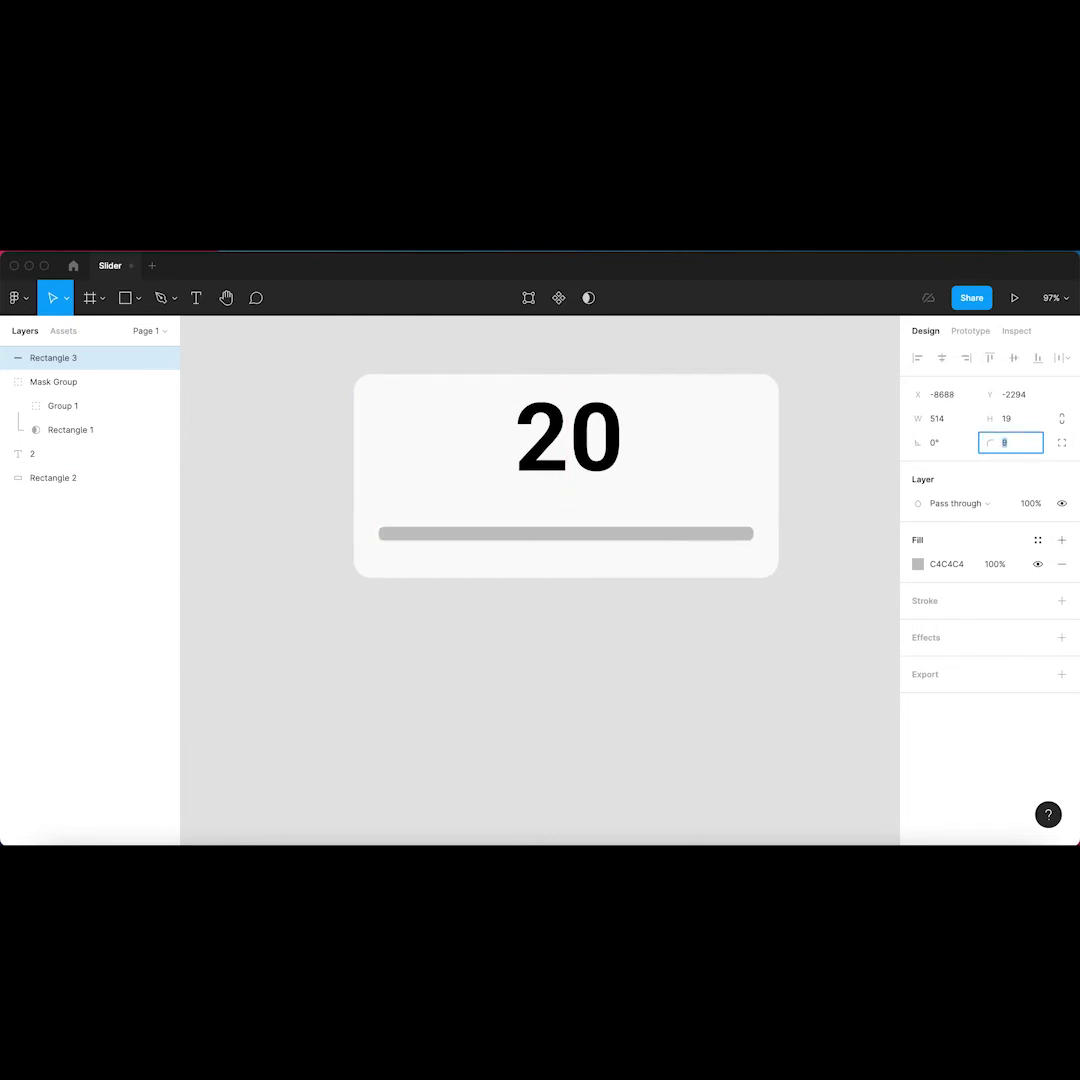
pyautogui.click(714, 639)
pyautogui.scroll(1, 714, 639)
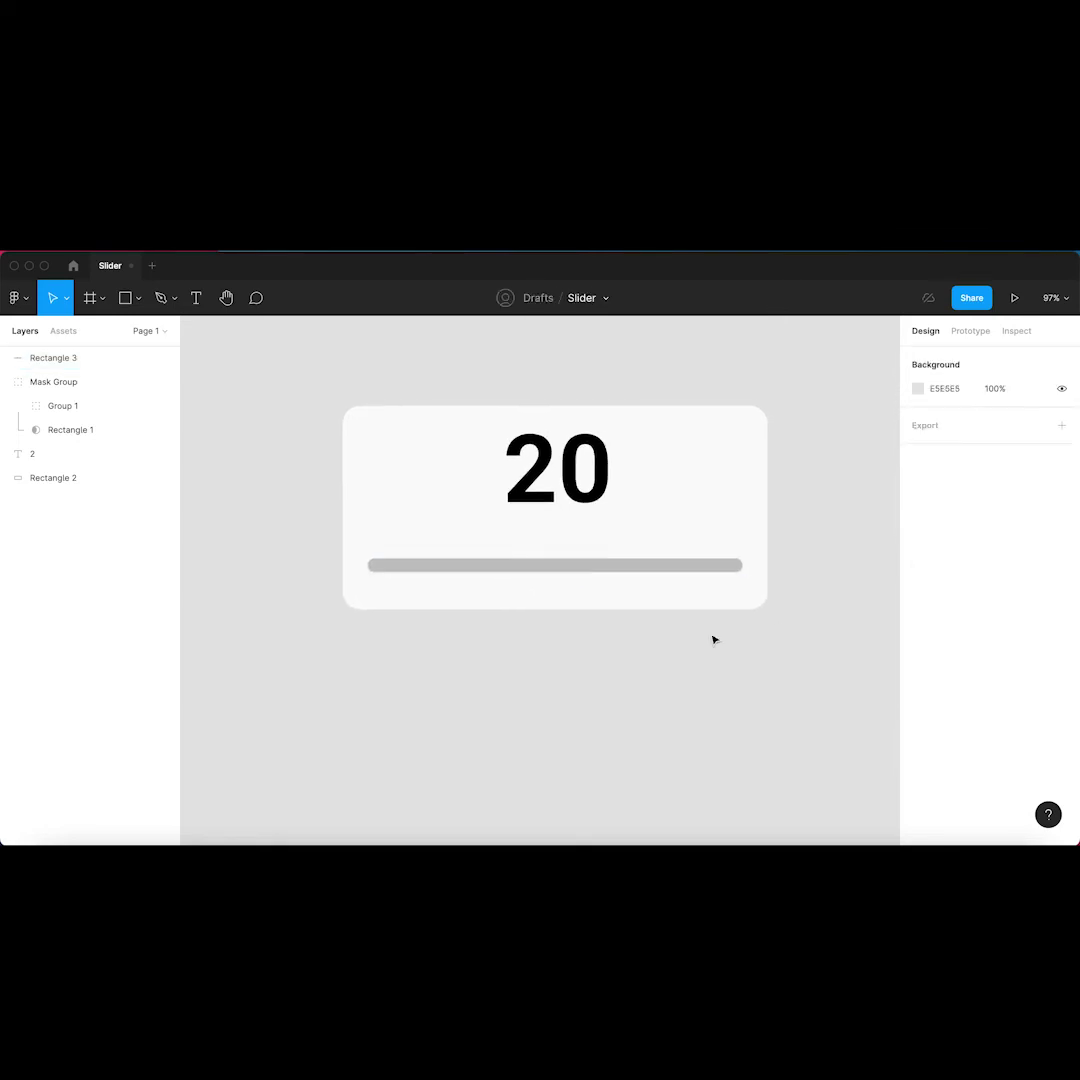
# Lighten the track's fill to the light grey E4E4E4.
pyautogui.click(436, 562)
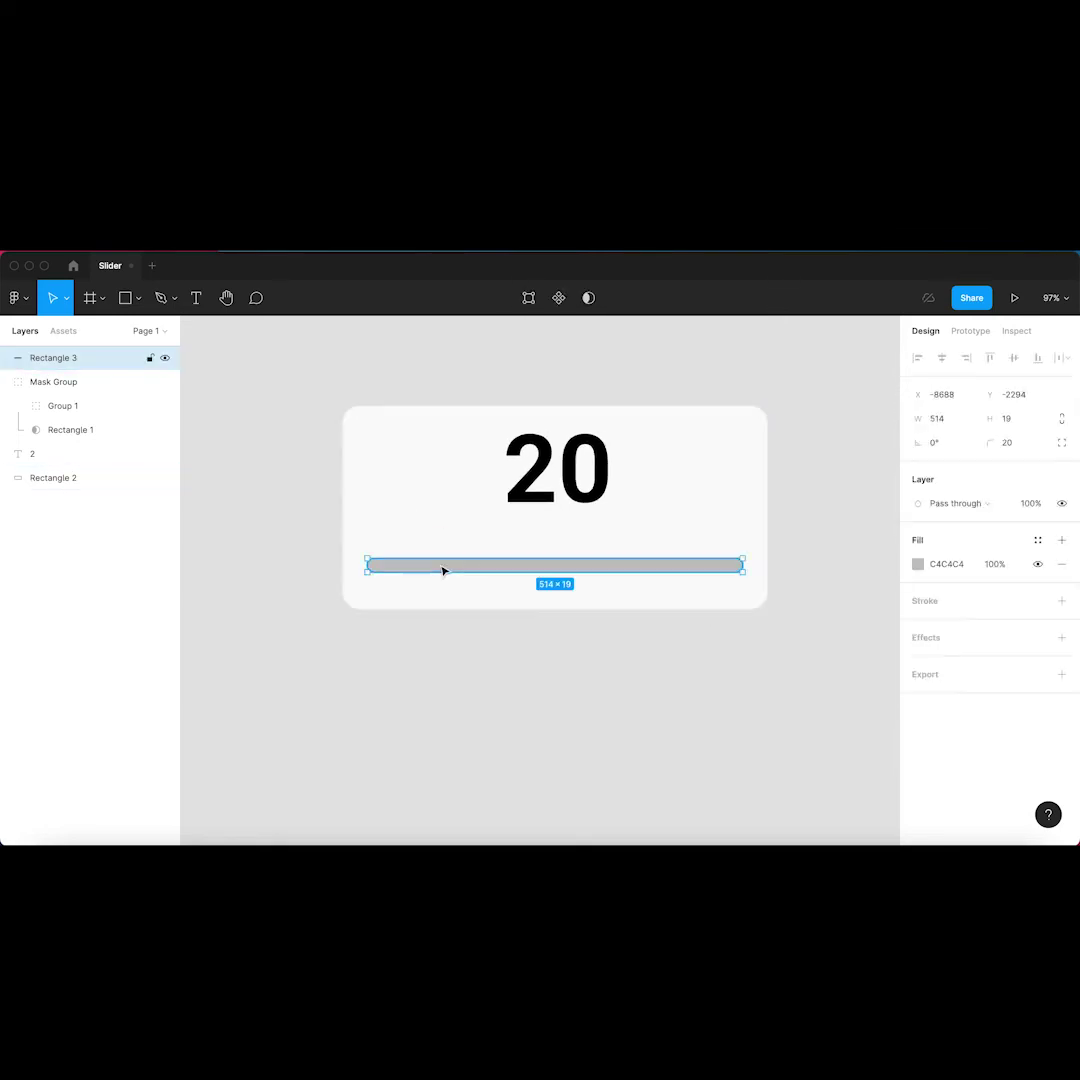
pyautogui.click(918, 564)
pyautogui.click(726, 506)
pyautogui.moveTo(726, 506); pyautogui.dragTo(716, 500)
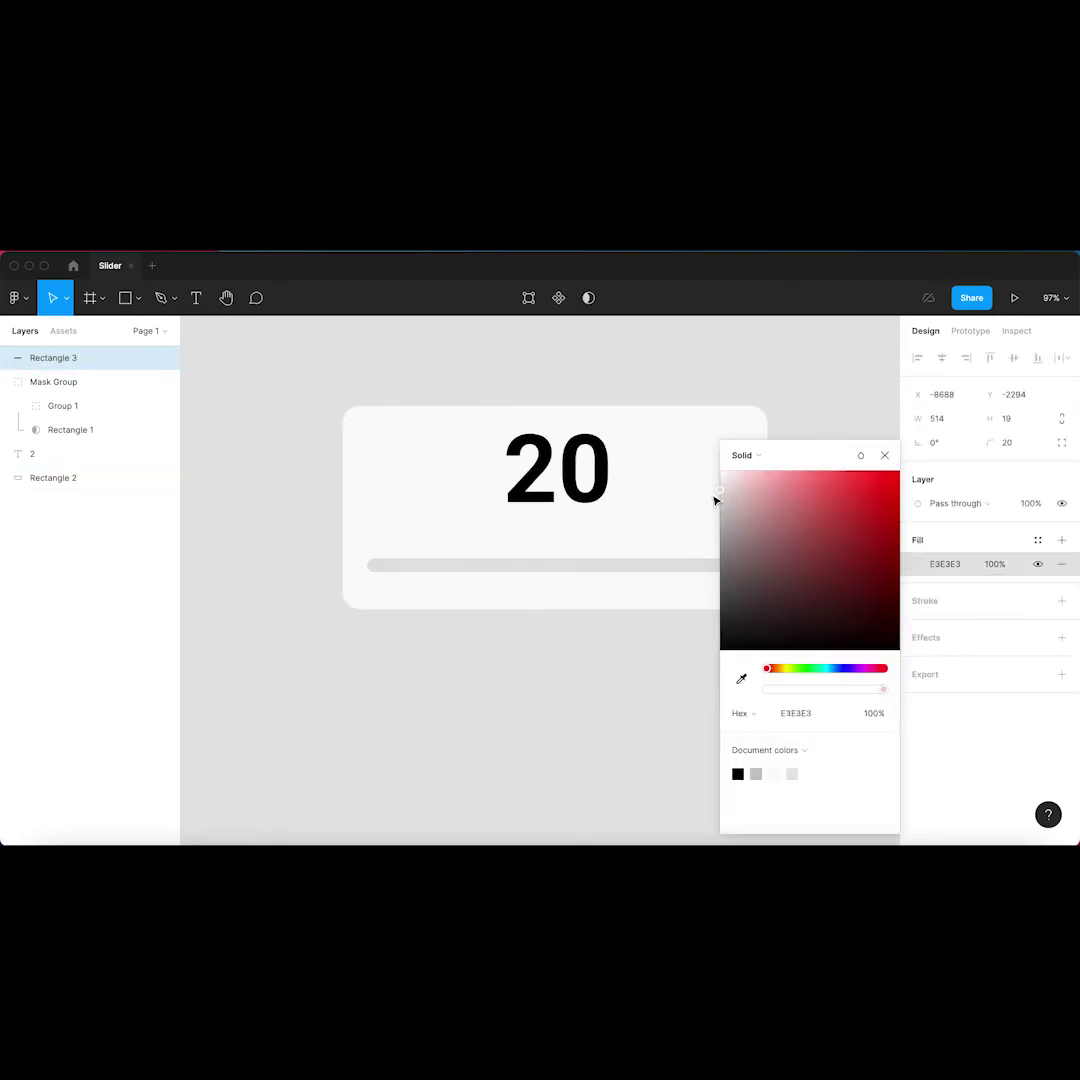
pyautogui.press('Escape')
pyautogui.press('Escape')
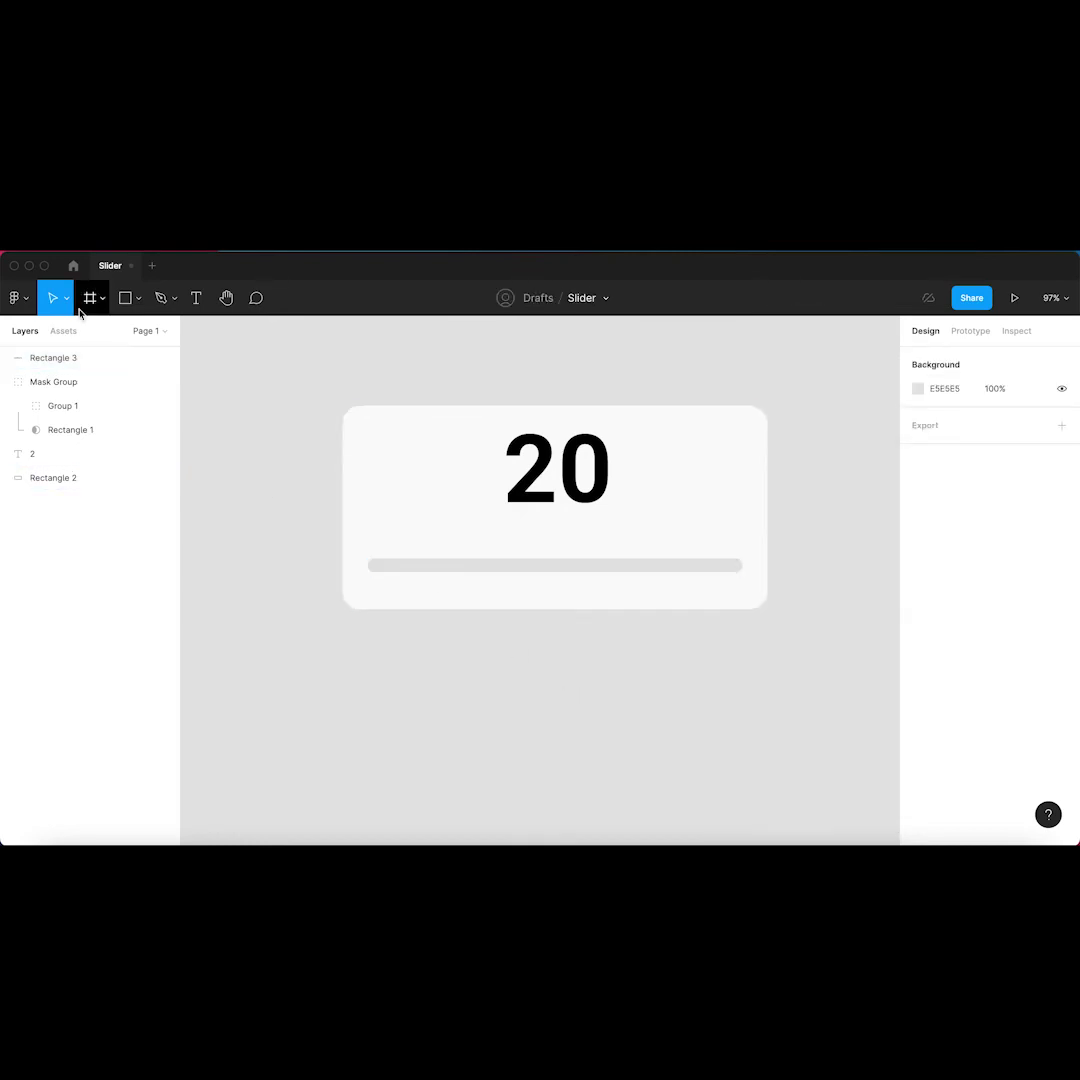
# Draw a circular knob about 44 × 44 px over the left end of the track with the Ellipse tool.
pyautogui.click(138, 298)
pyautogui.click(147, 342)
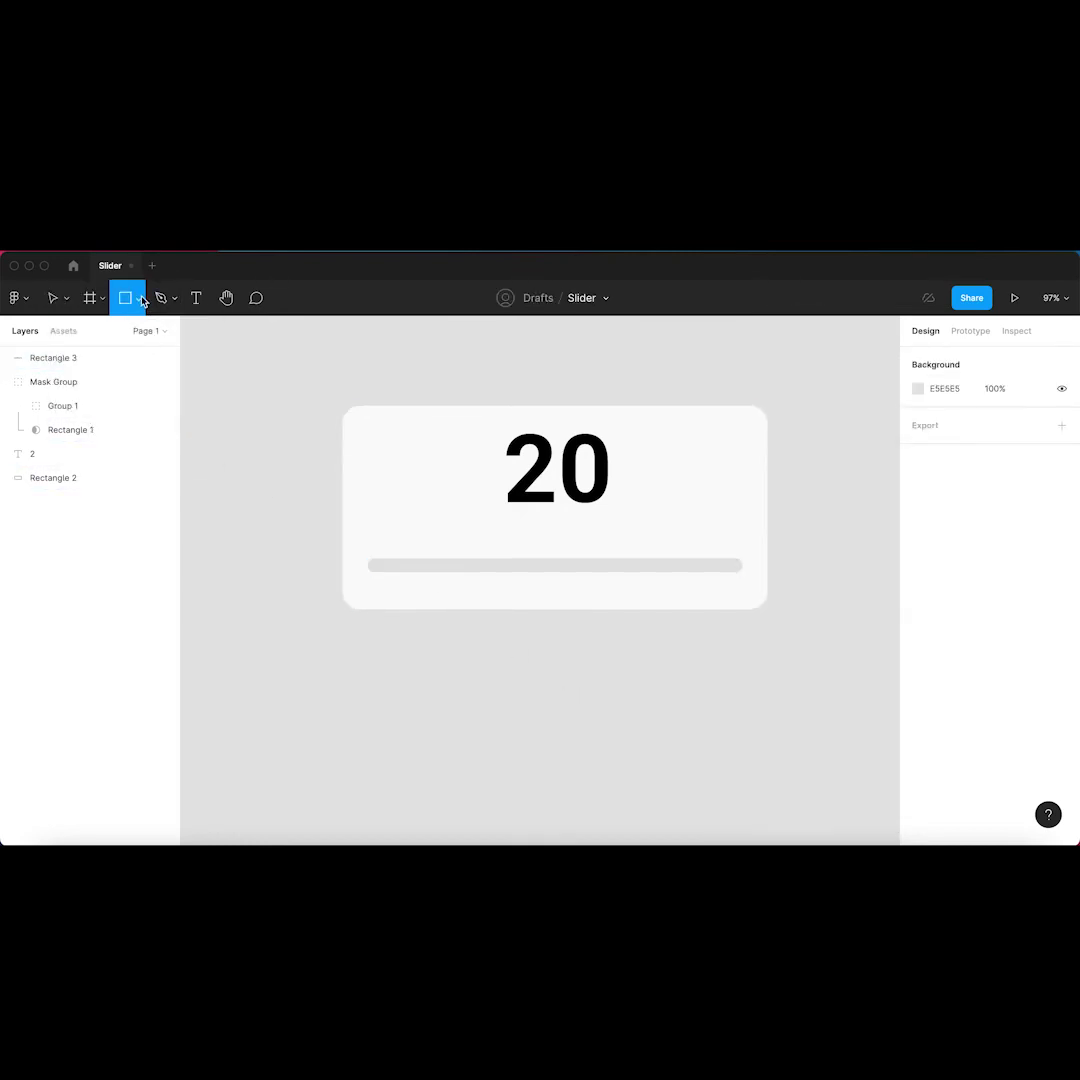
pyautogui.click(138, 298)
pyautogui.click(140, 388)
pyautogui.scroll(5, 367, 553)
pyautogui.moveTo(367, 553)
pyautogui.mouseDown()
pyautogui.moveTo(415, 605)
pyautogui.moveTo(390, 569)
pyautogui.moveTo(417, 600)
pyautogui.moveTo(403, 578)
pyautogui.mouseUp()
pyautogui.scroll(-5, 403, 578)
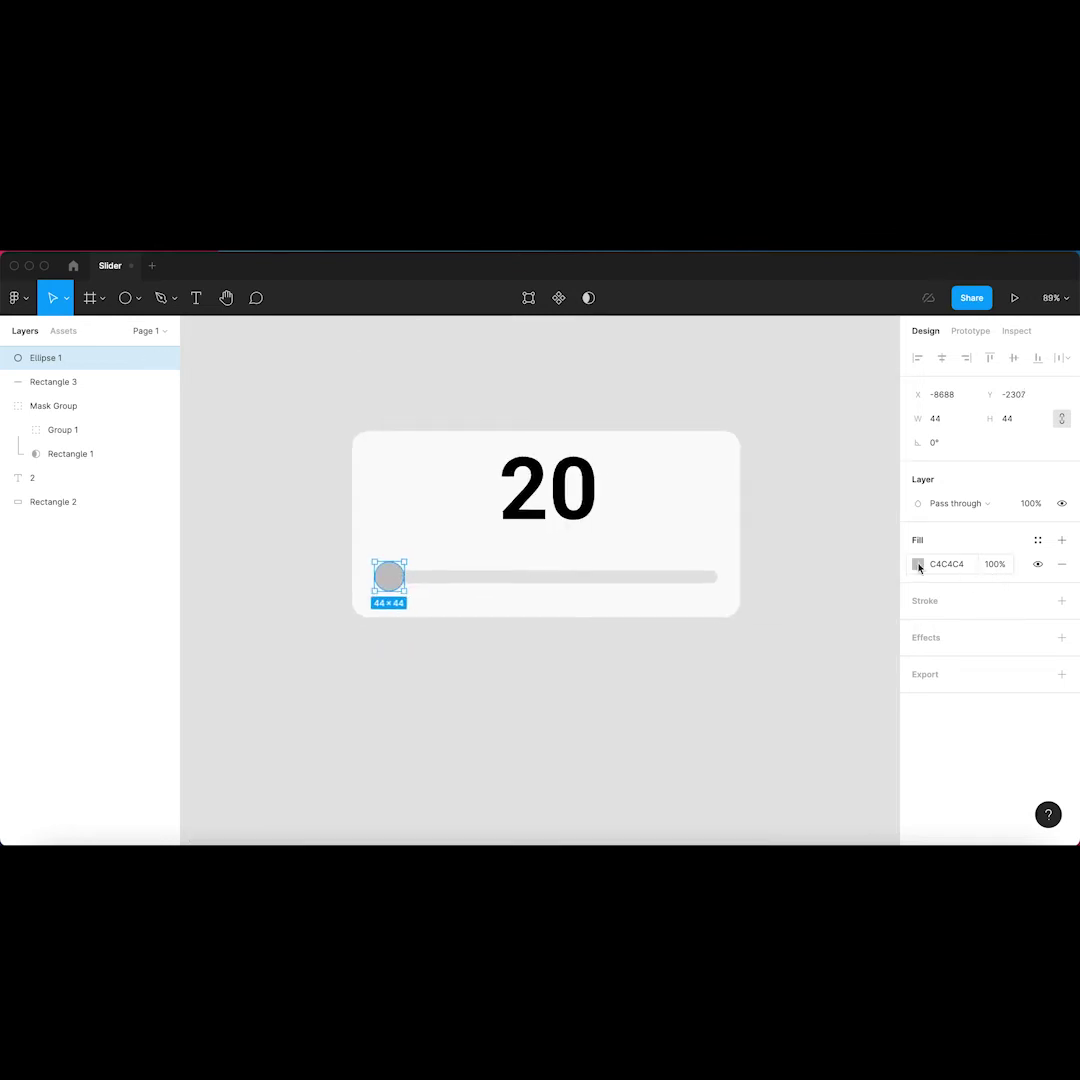
# Fill the circular knob with the light green AECD9C.
pyautogui.click(918, 565)
pyautogui.click(749, 533)
pyautogui.click(798, 668)
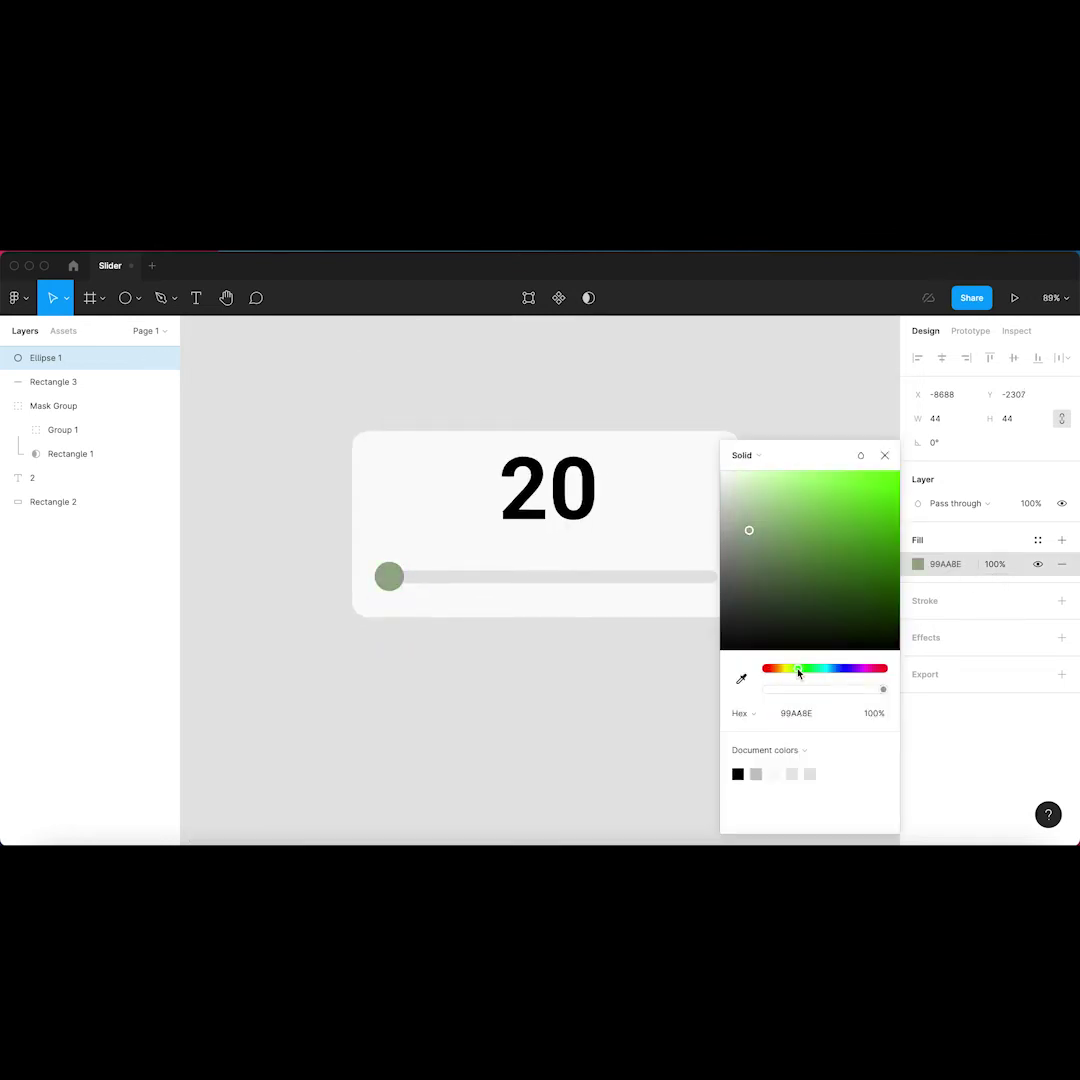
pyautogui.moveTo(750, 529); pyautogui.dragTo(766, 515)
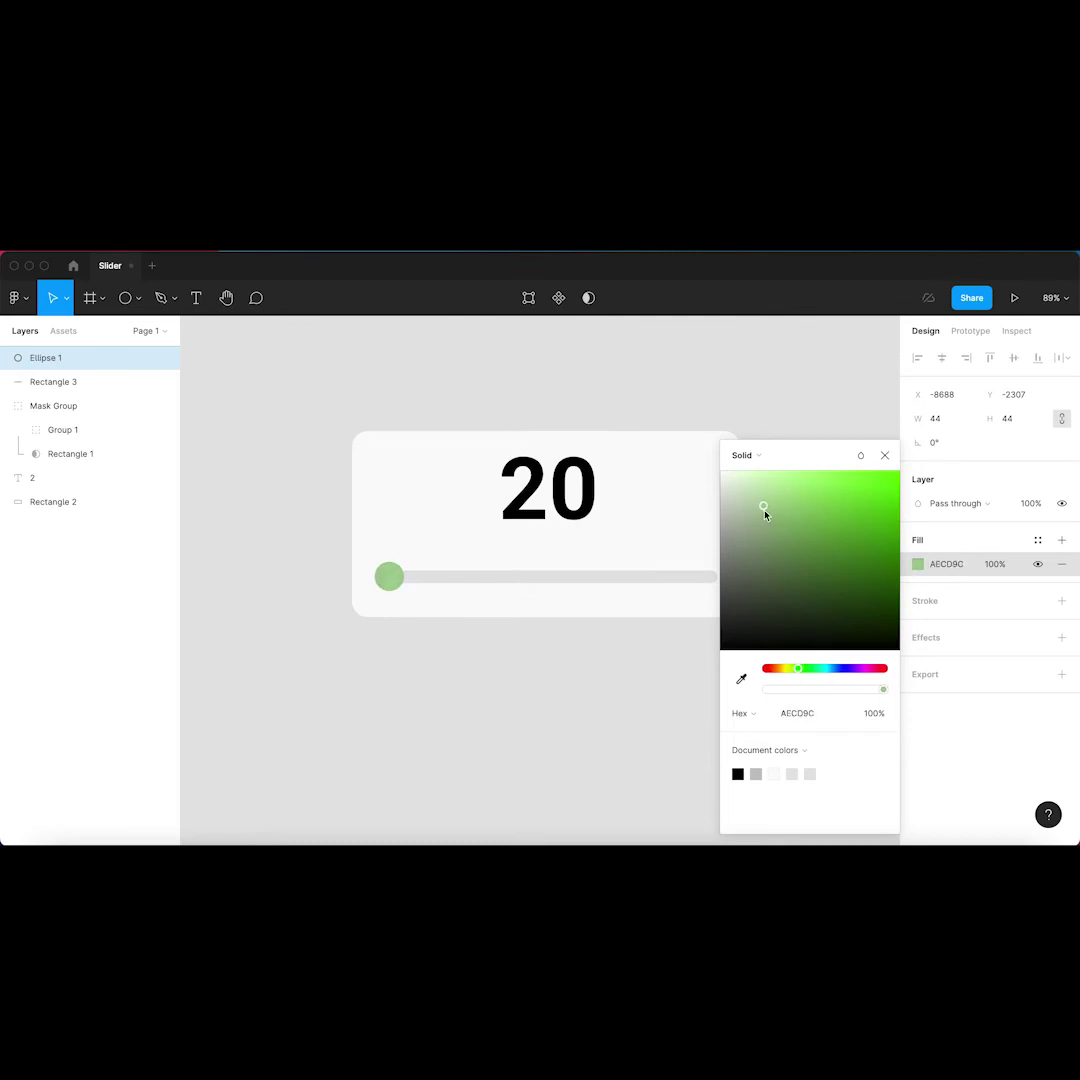
# Add a black inside stroke 3 px thick to the green knob.
pyautogui.click(948, 604)
pyautogui.click(945, 603)
pyautogui.click(948, 652)
pyautogui.write('3')
pyautogui.press('Return')
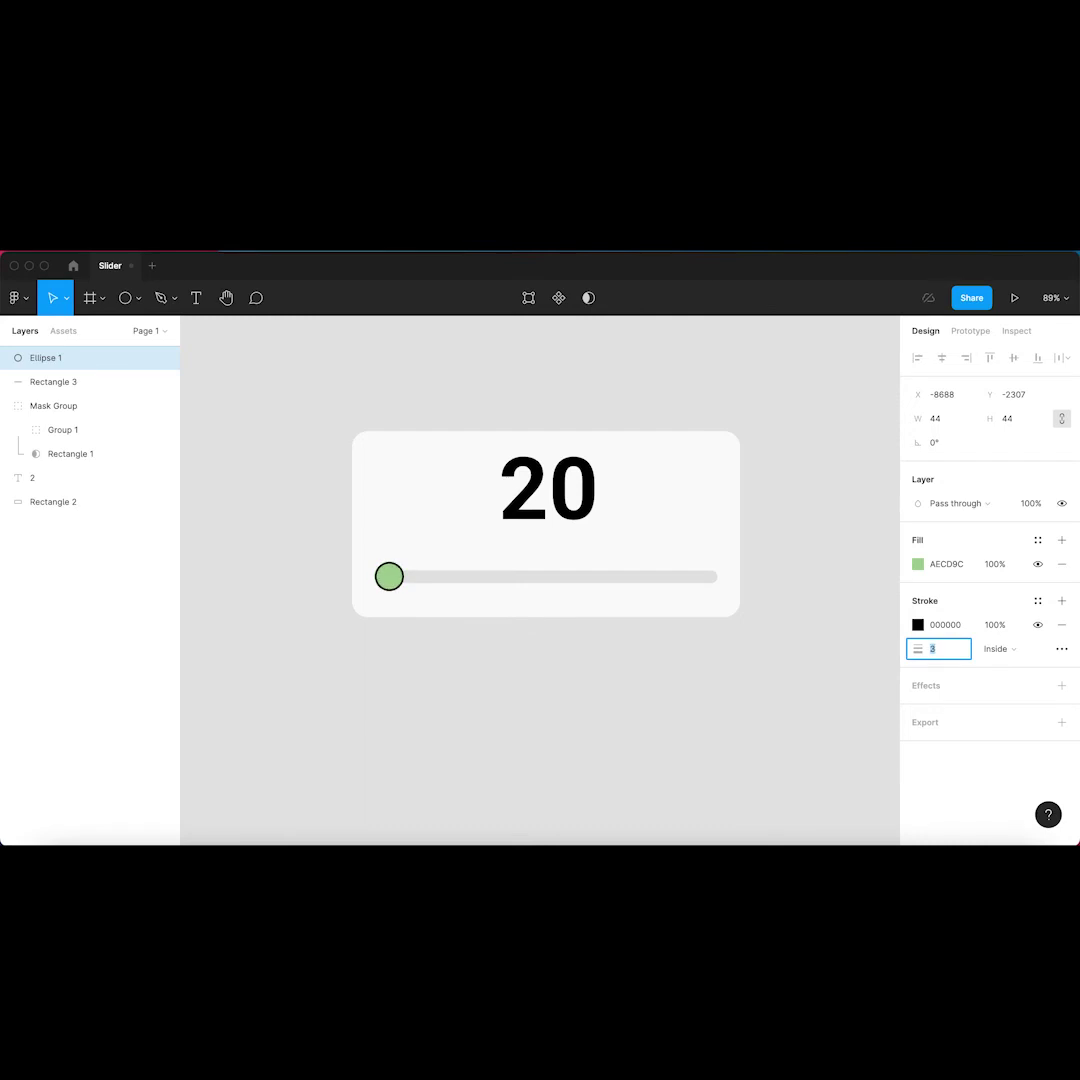
# Add a black inside stroke 3 px thick to the card rectangle.
pyautogui.click(689, 489)
pyautogui.hscroll(2, 779, 501)
pyautogui.scroll(1, 779, 501)
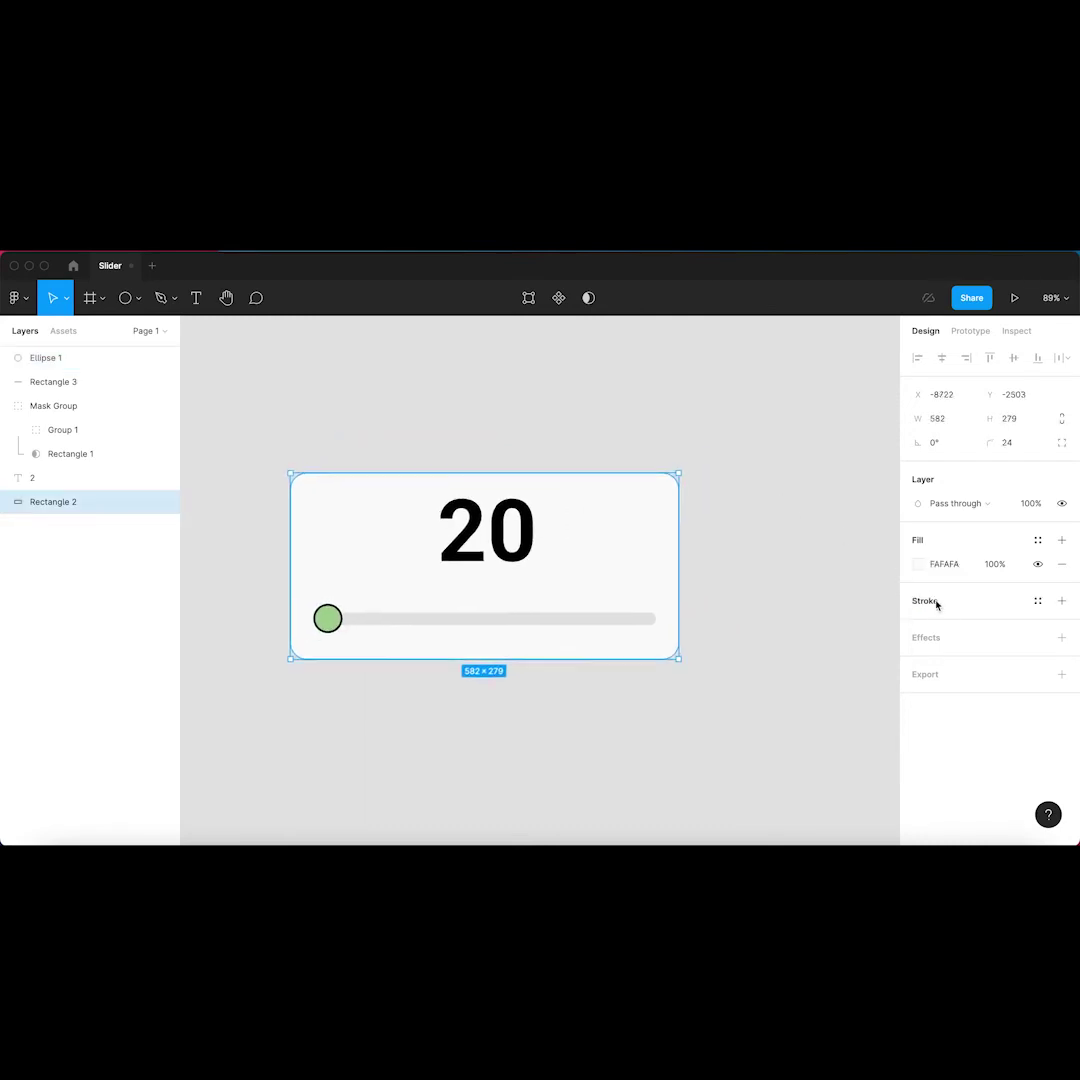
pyautogui.click(936, 604)
pyautogui.click(940, 652)
pyautogui.write('3')
pyautogui.press('Return')
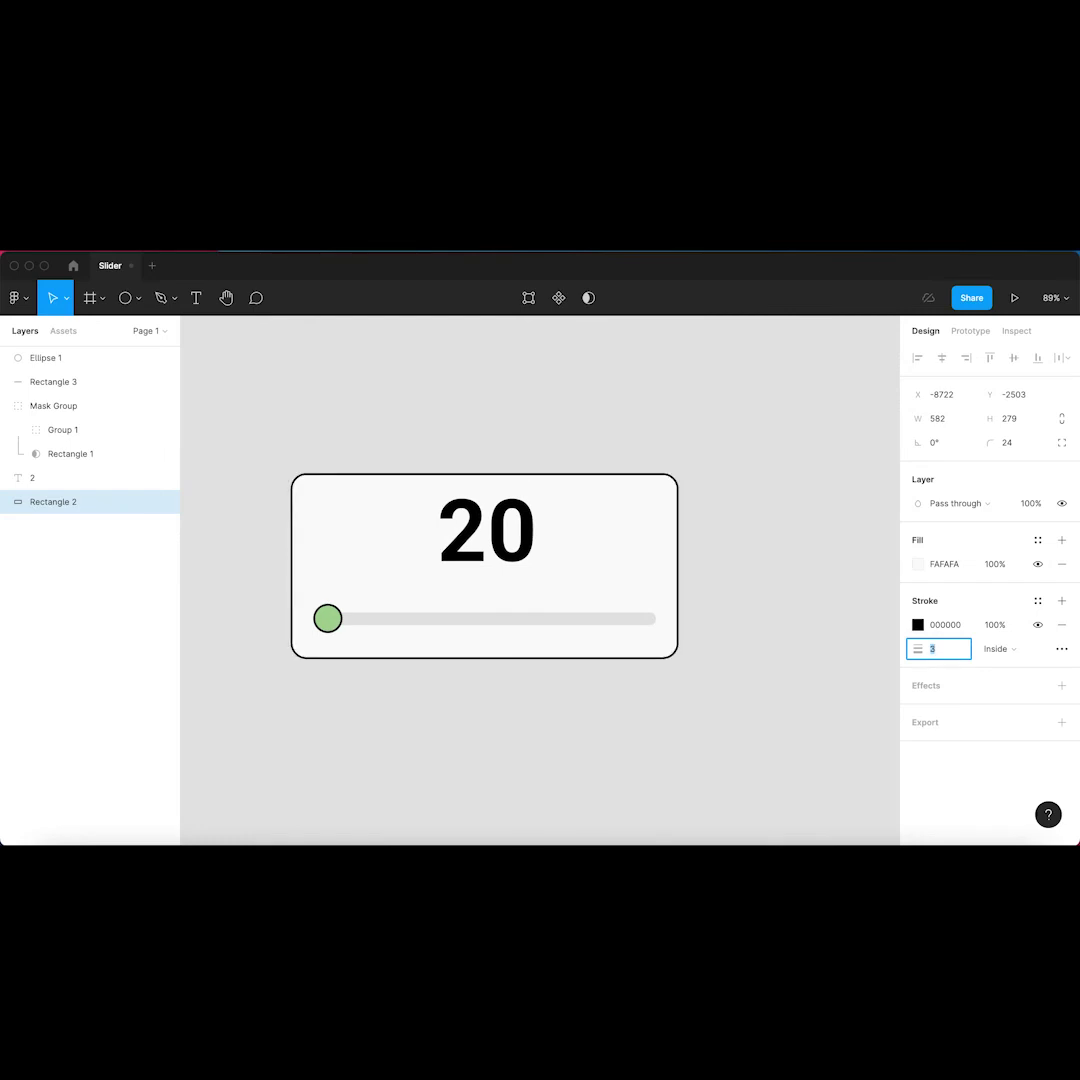
pyautogui.click(636, 822)
# Group the card, number, track and knob together and turn the group into a frame.
pyautogui.hscroll(-2, 651, 783)
pyautogui.scroll(-1, 651, 783)
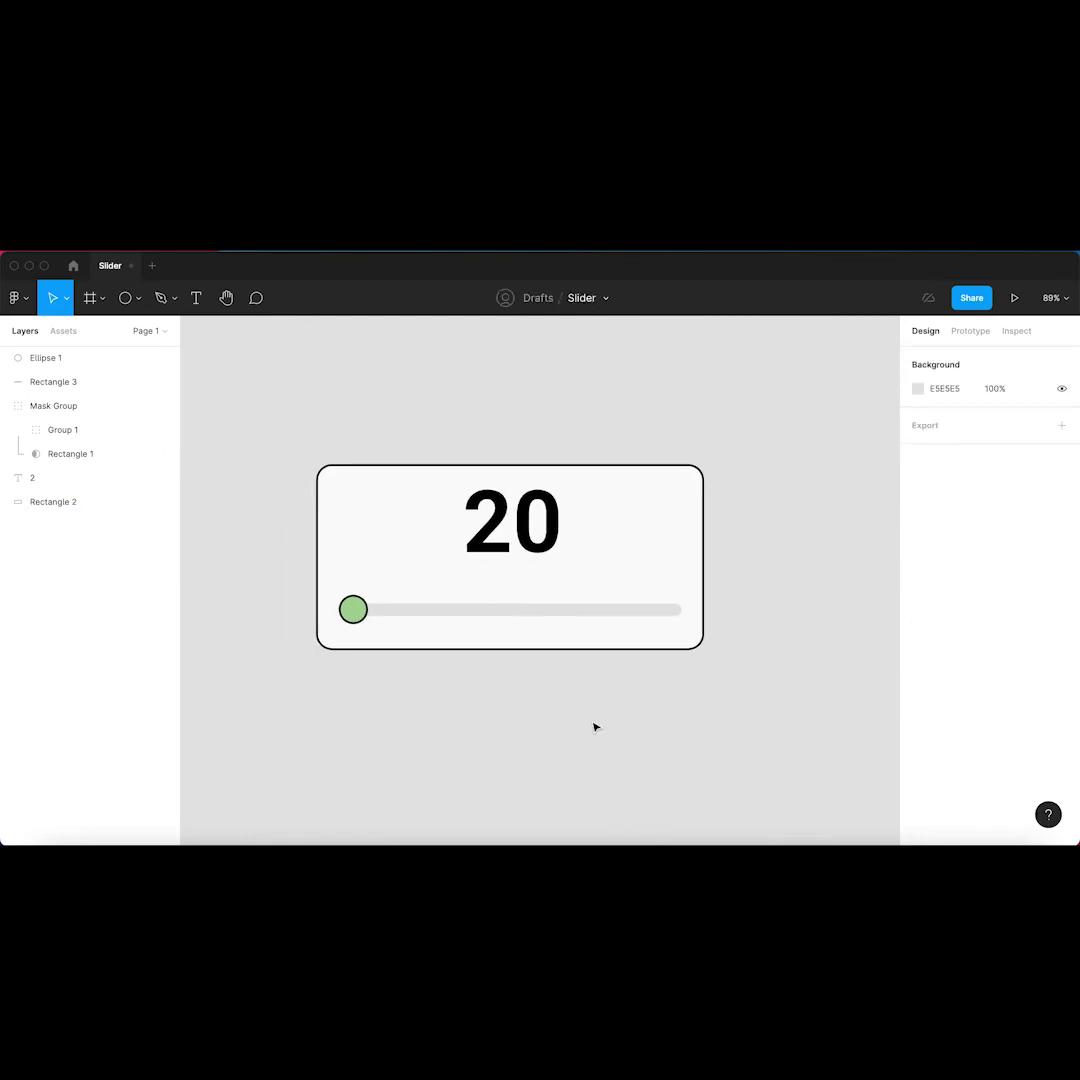
pyautogui.moveTo(296, 434); pyautogui.dragTo(743, 716)
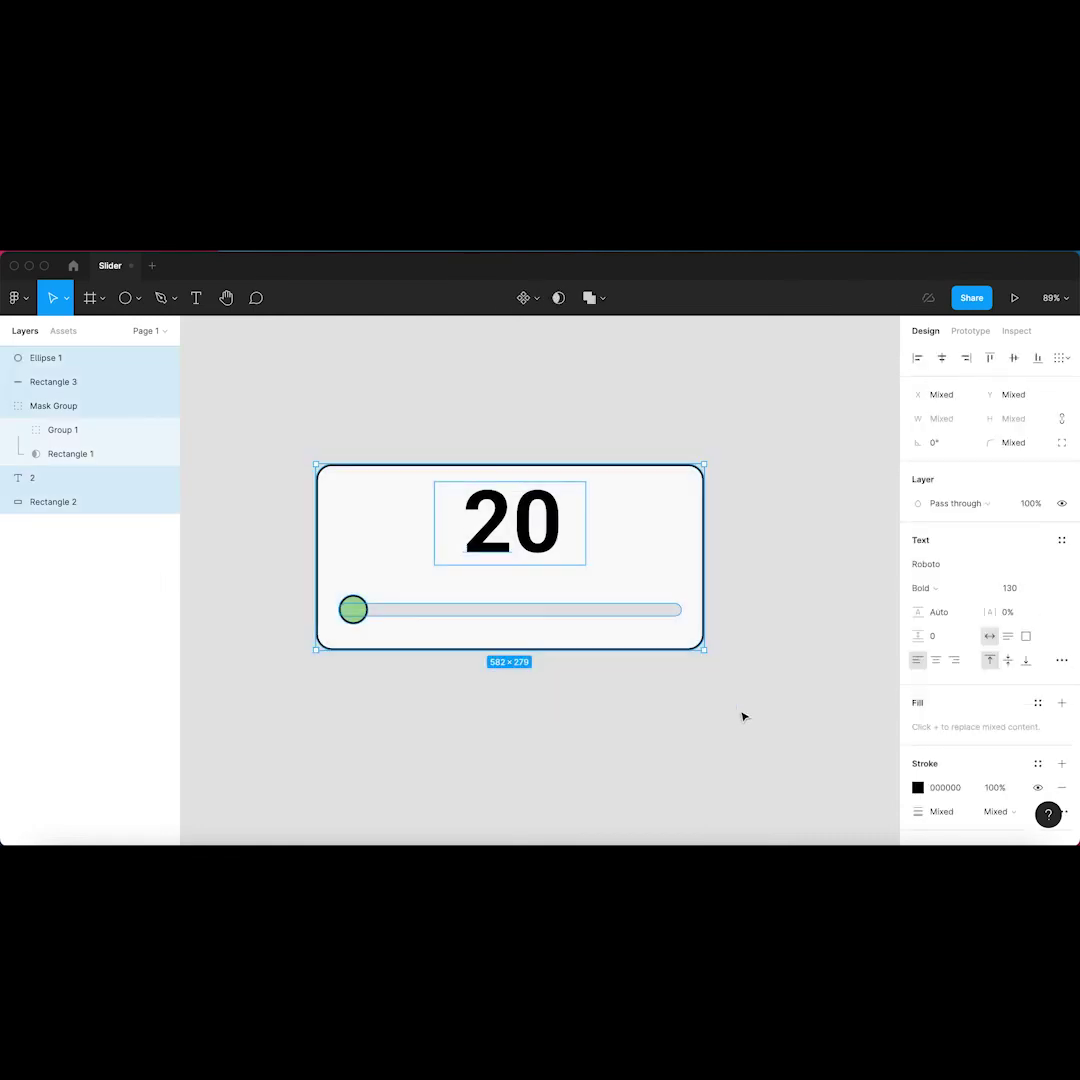
pyautogui.hotkey('ctrl', 'g')
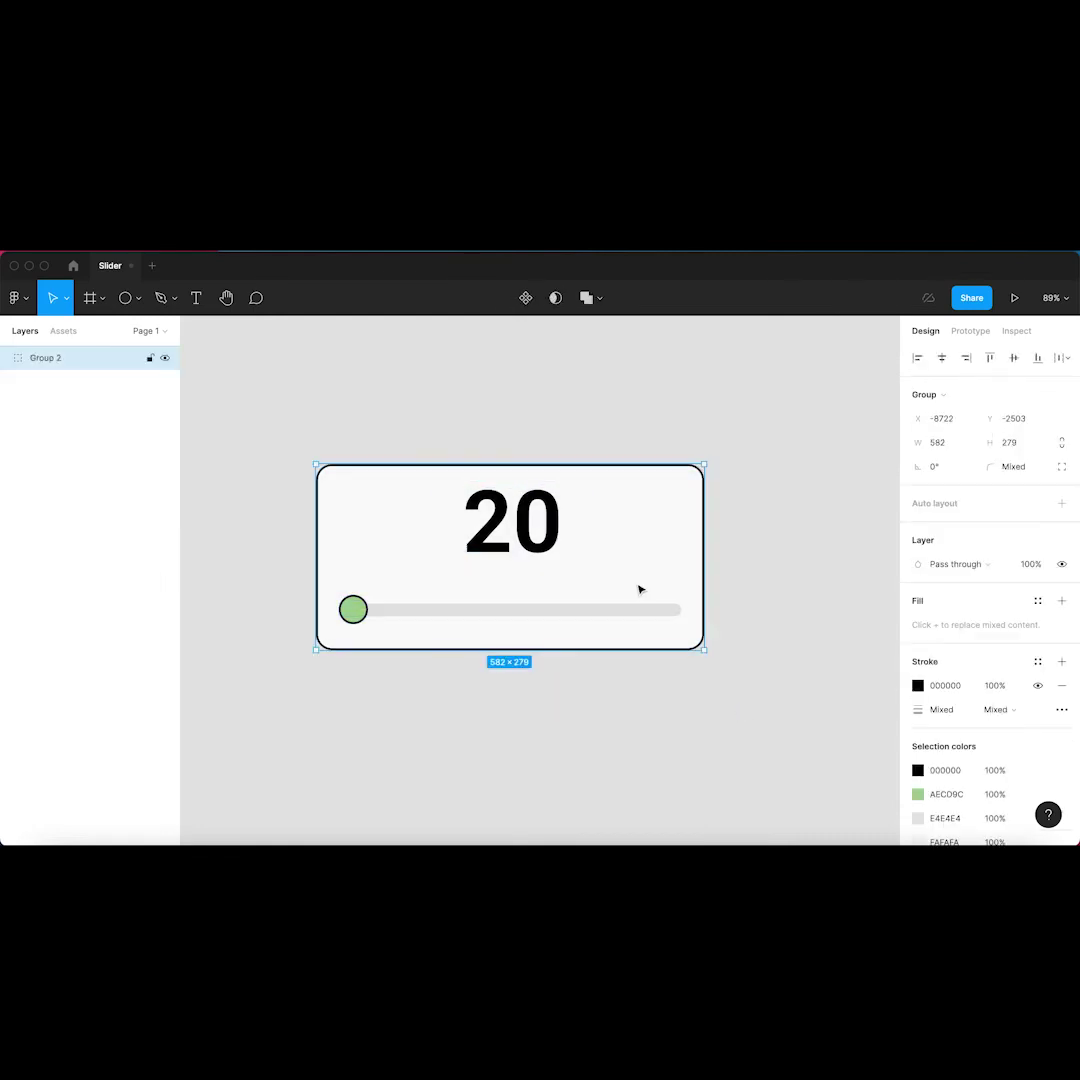
pyautogui.rightClick(639, 588)
pyautogui.click(716, 594)
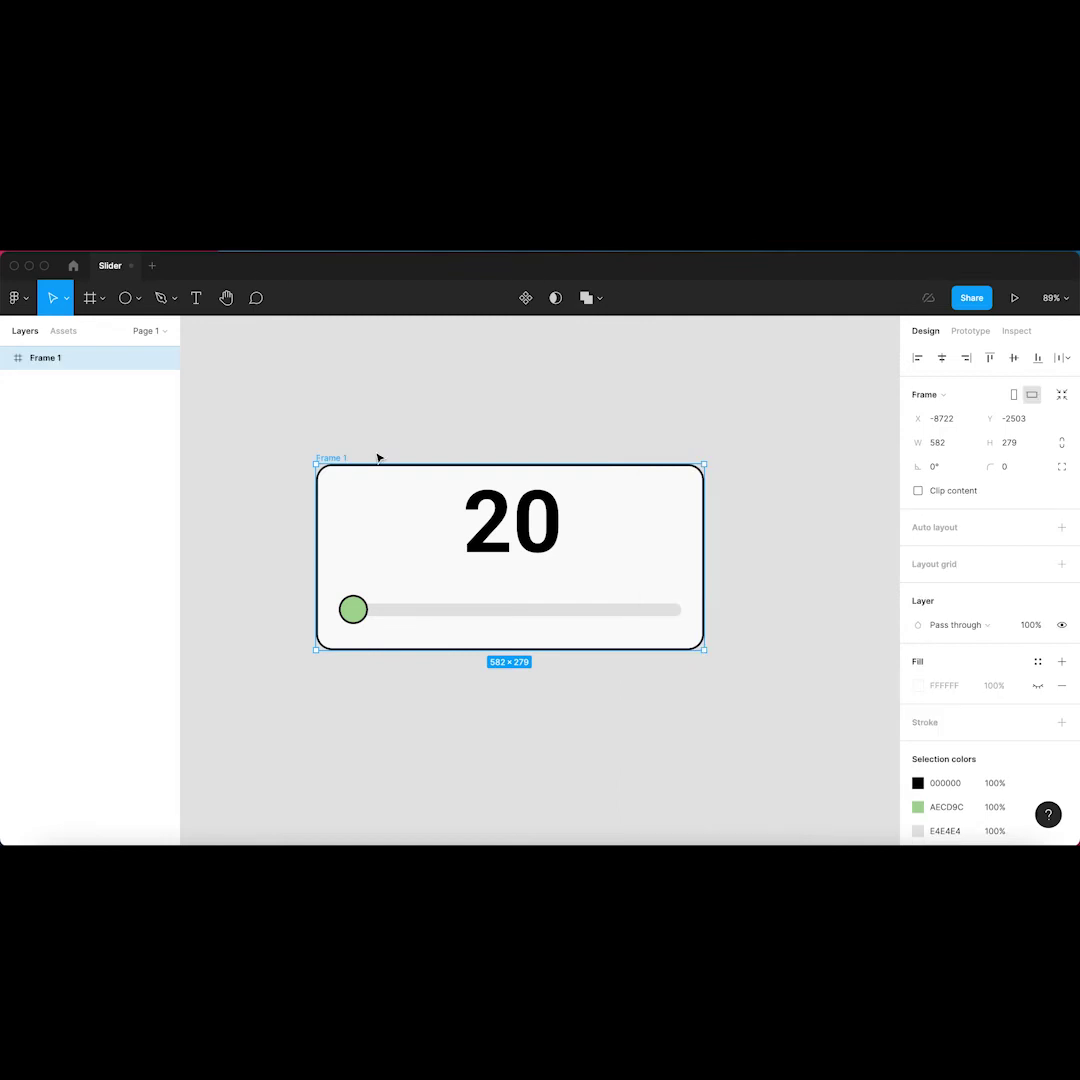
# Rename the new frame "Curseur minimum".
pyautogui.write('Cuiseur m')
pyautogui.write('inimum')
pyautogui.press('Return')
pyautogui.click(399, 406)
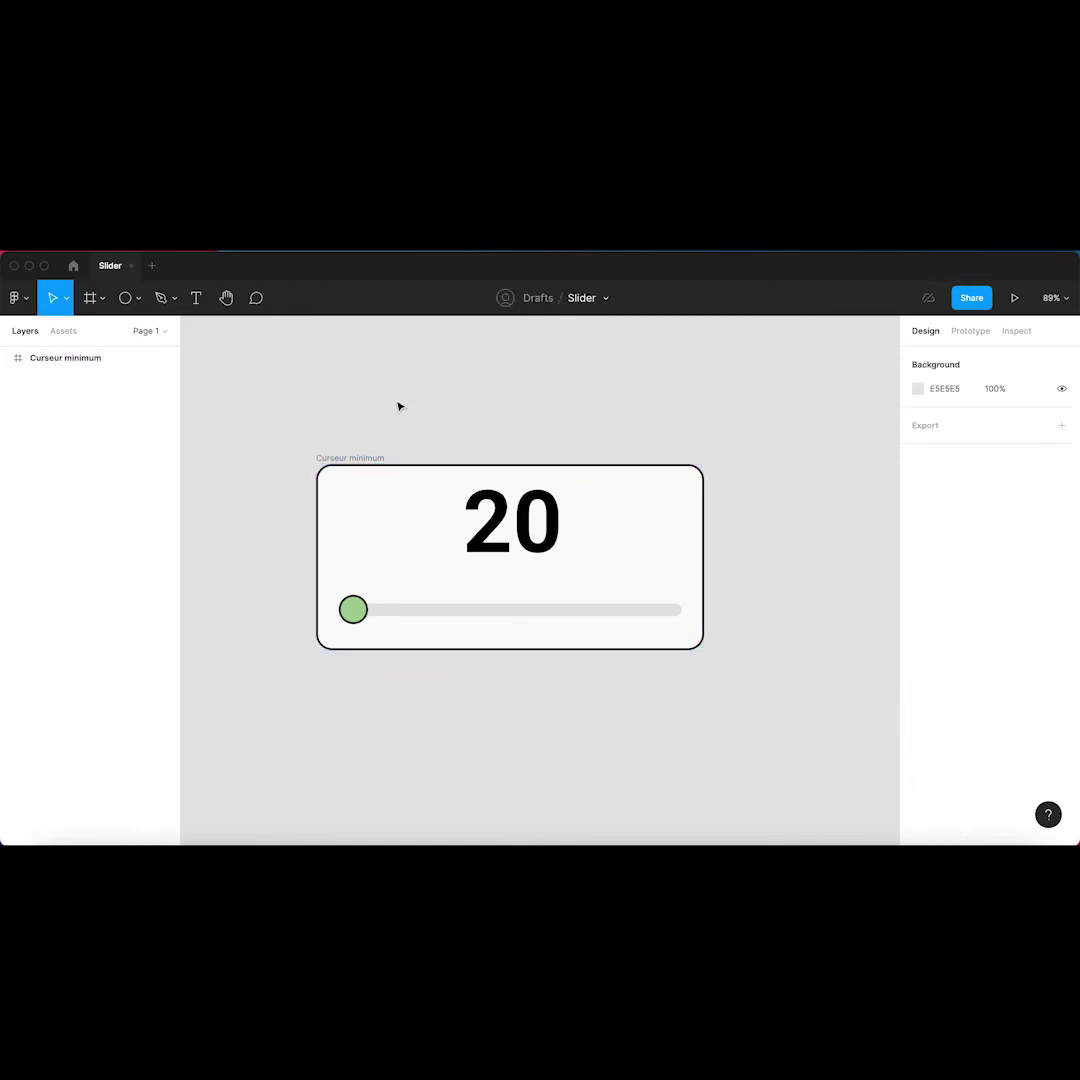
# Copy the Curseur minimum frame and paste a duplicate beside it.
pyautogui.scroll(-3, 400, 405)
pyautogui.click(374, 482)
pyautogui.scroll(3, 371, 489)
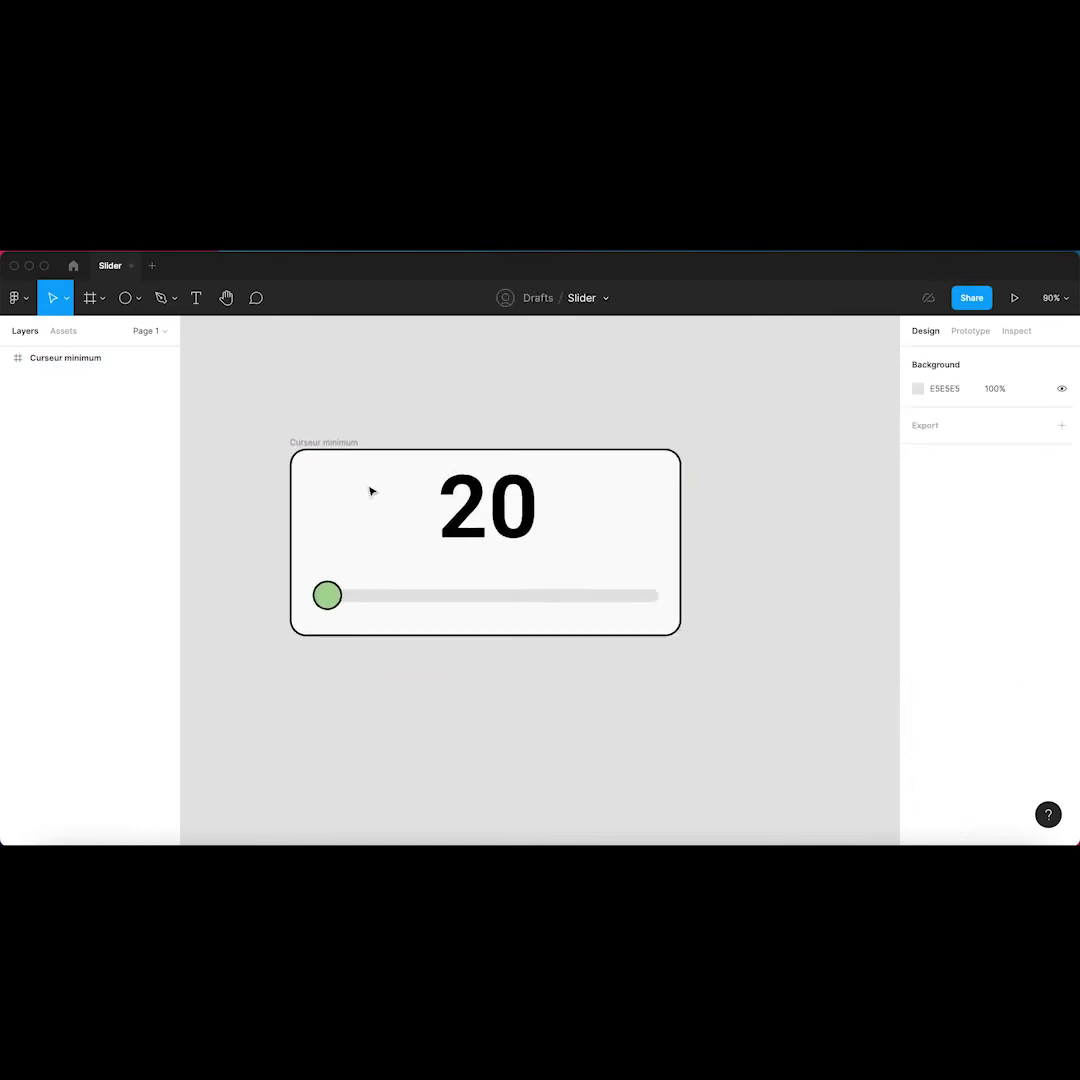
pyautogui.click(293, 477)
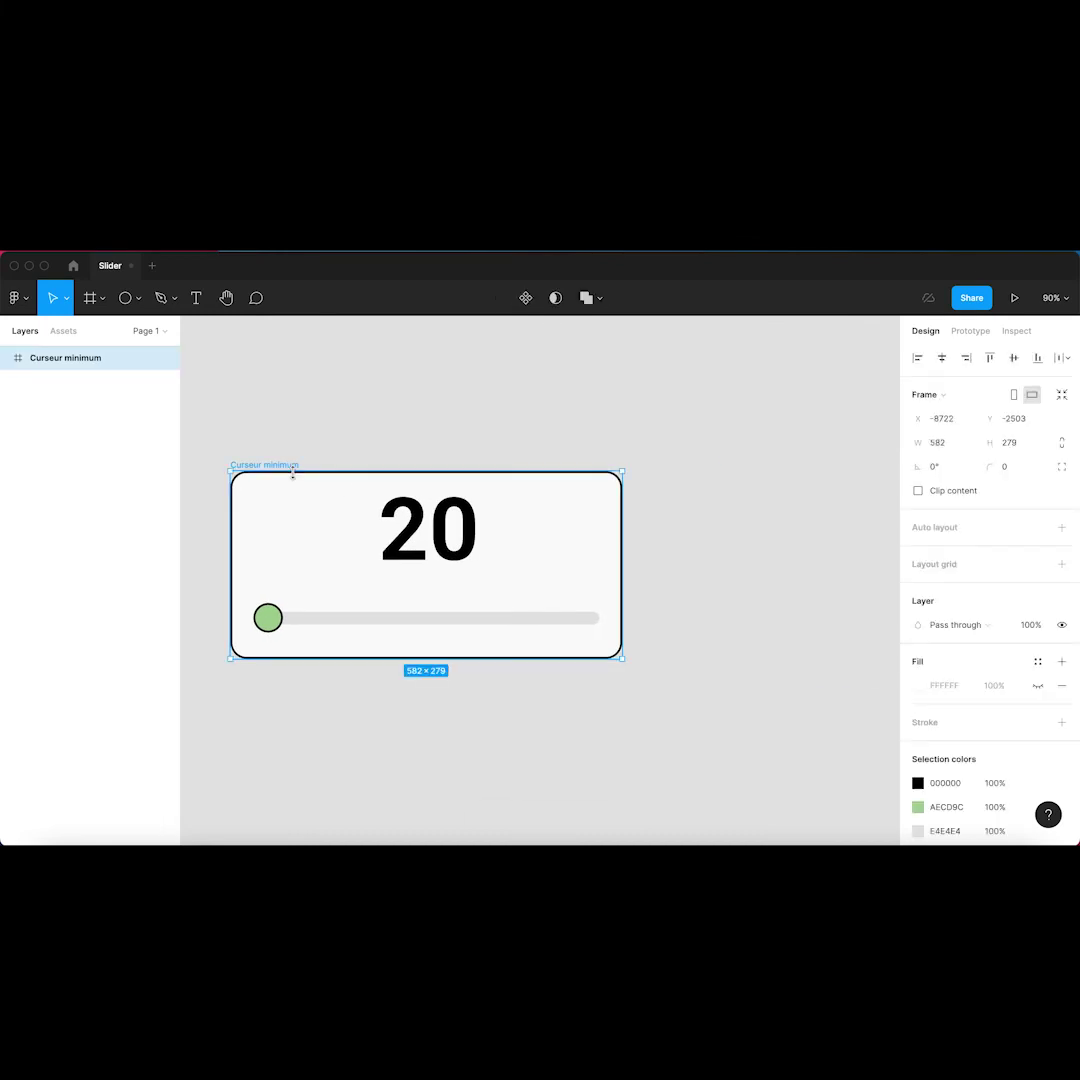
pyautogui.press('super+c')
pyautogui.press('super+v')
pyautogui.hscroll(5, 607, 472)
pyautogui.click(528, 429)
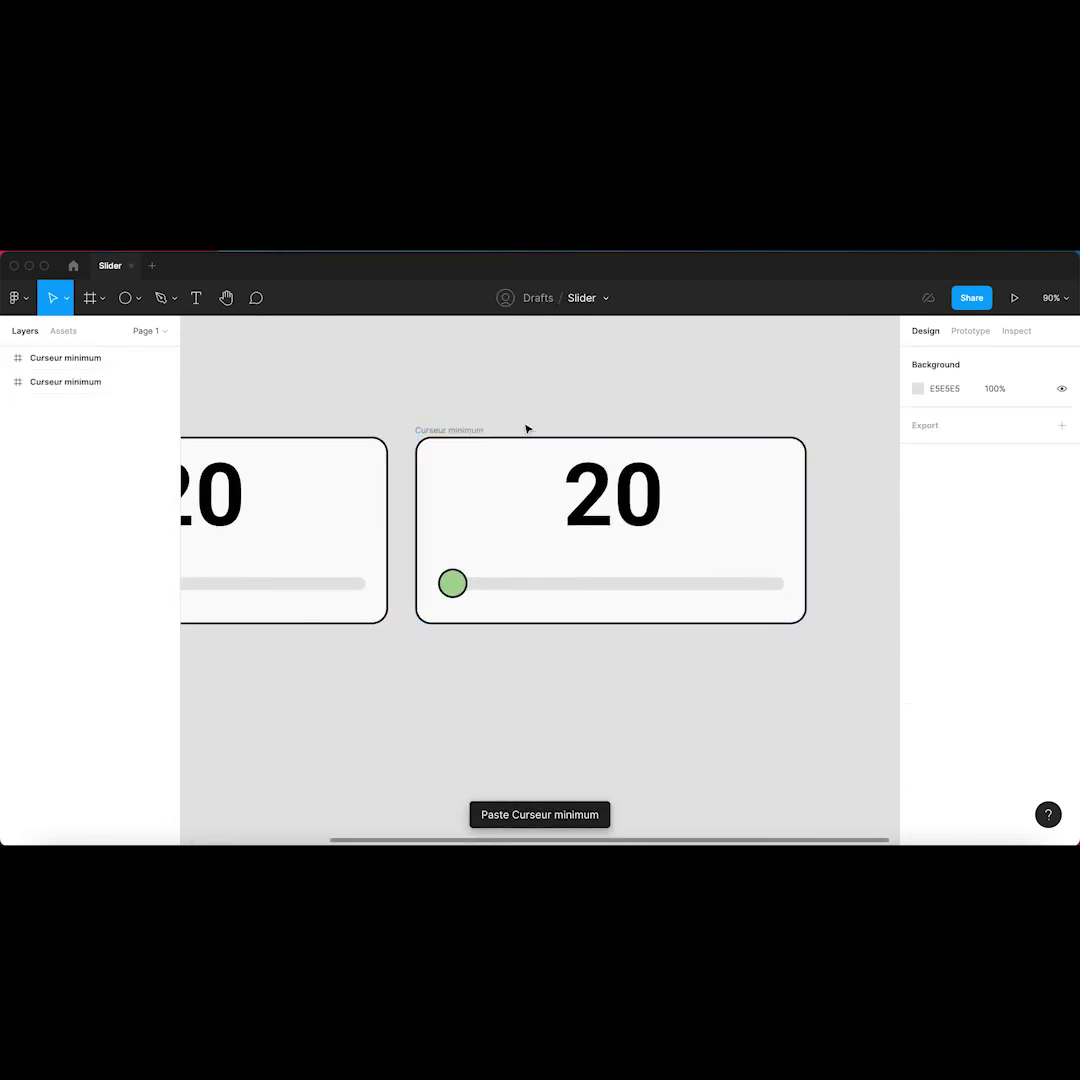
# Rename the duplicated frame "Curseur maximum".
pyautogui.doubleClick(460, 430)
pyautogui.write('Curseur max')
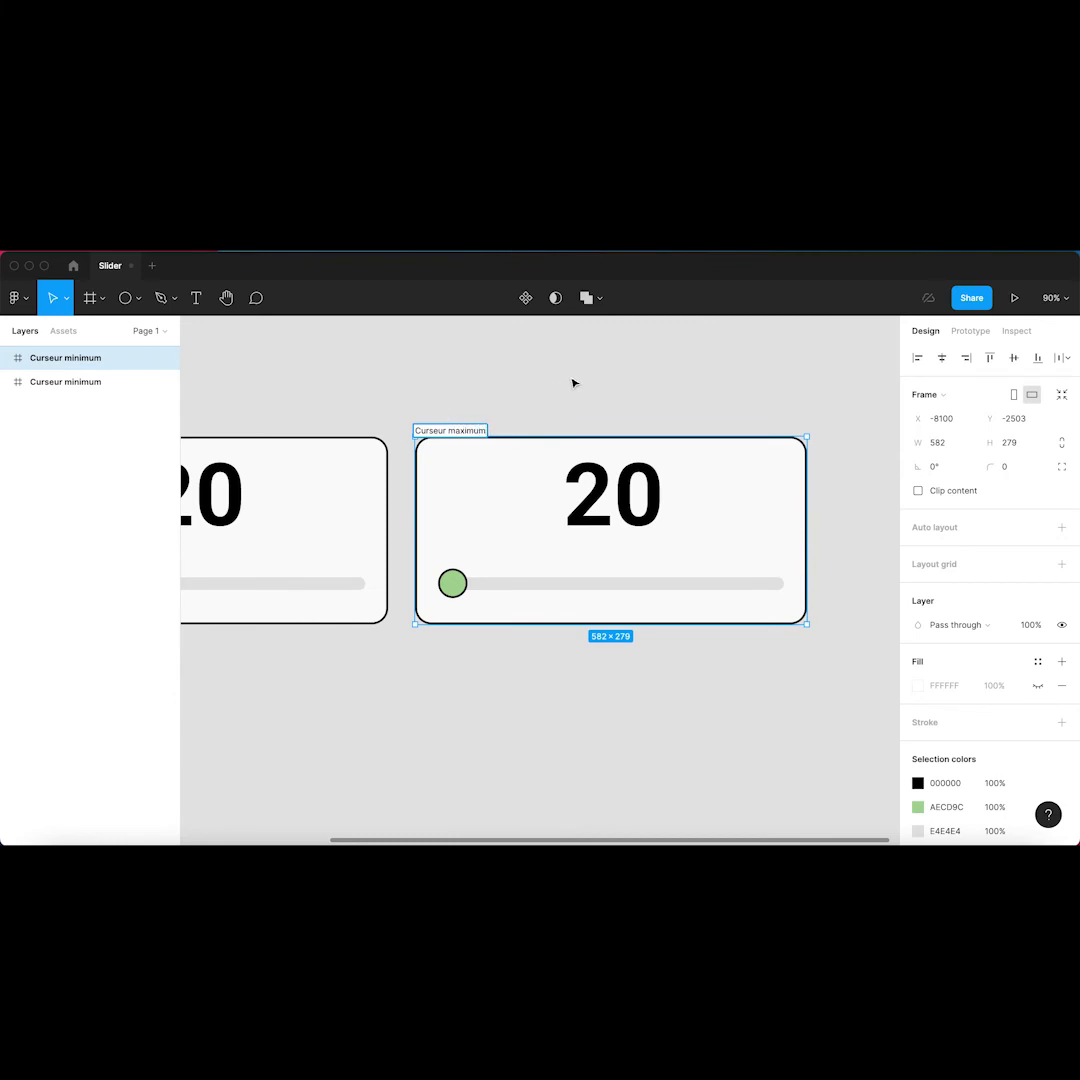
pyautogui.click(573, 383)
pyautogui.hscroll(3, 567, 446)
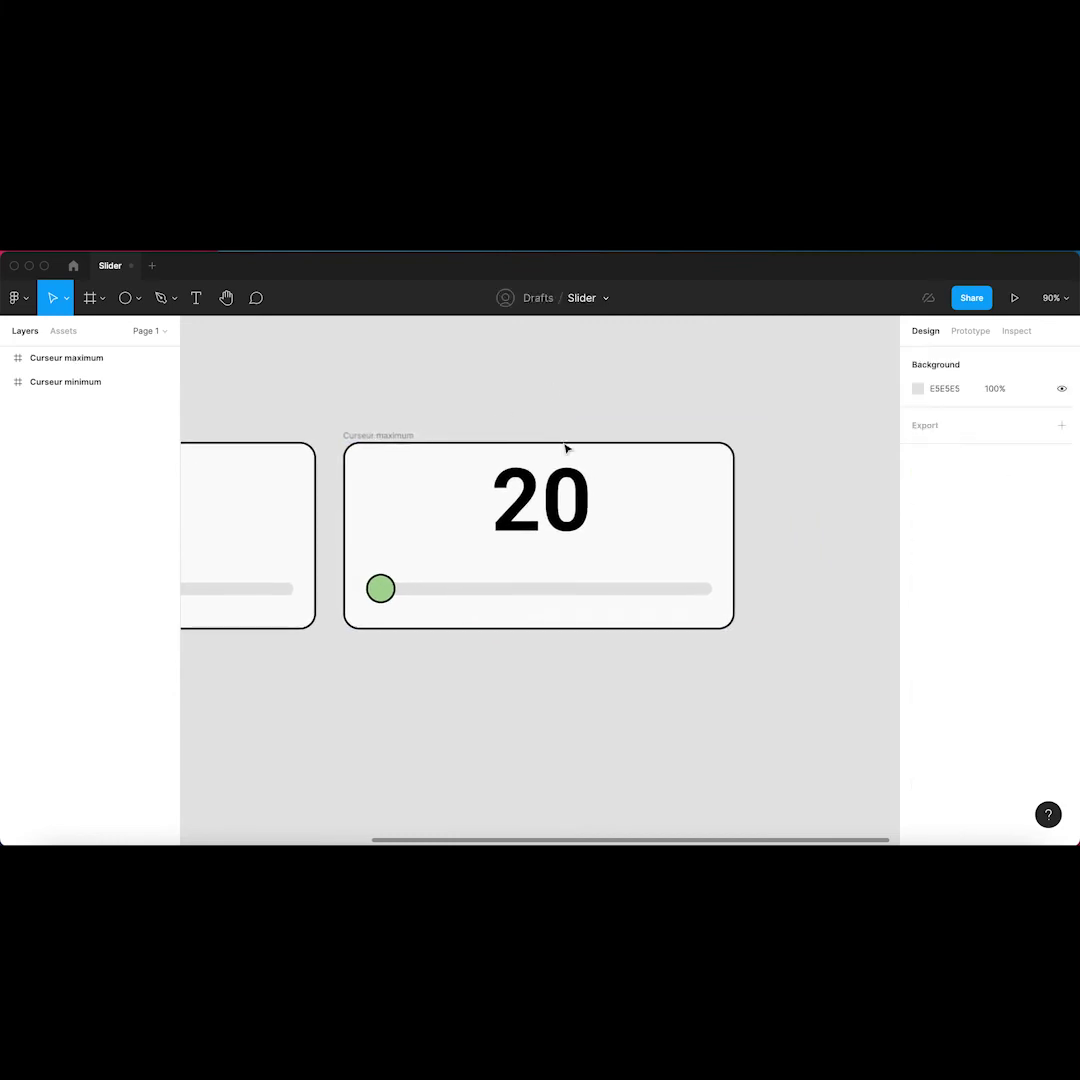
# Move the masked digit column in the Curseur maximum frame down to Y 12 so the number reads 29.
pyautogui.click(568, 517)
pyautogui.scroll(3, 568, 517)
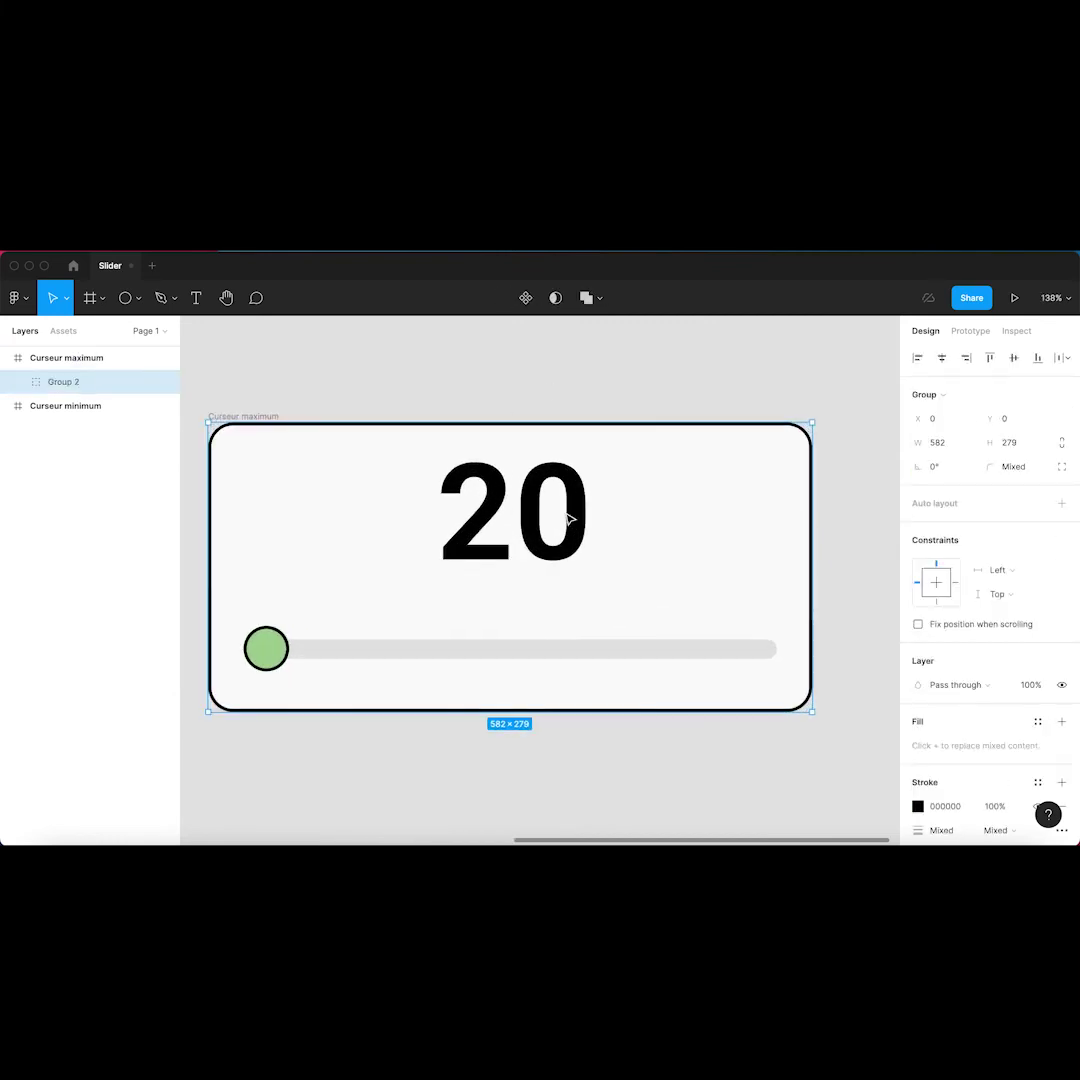
pyautogui.scroll(-3, 568, 517)
pyautogui.doubleClick(565, 525)
pyautogui.doubleClick(563, 540)
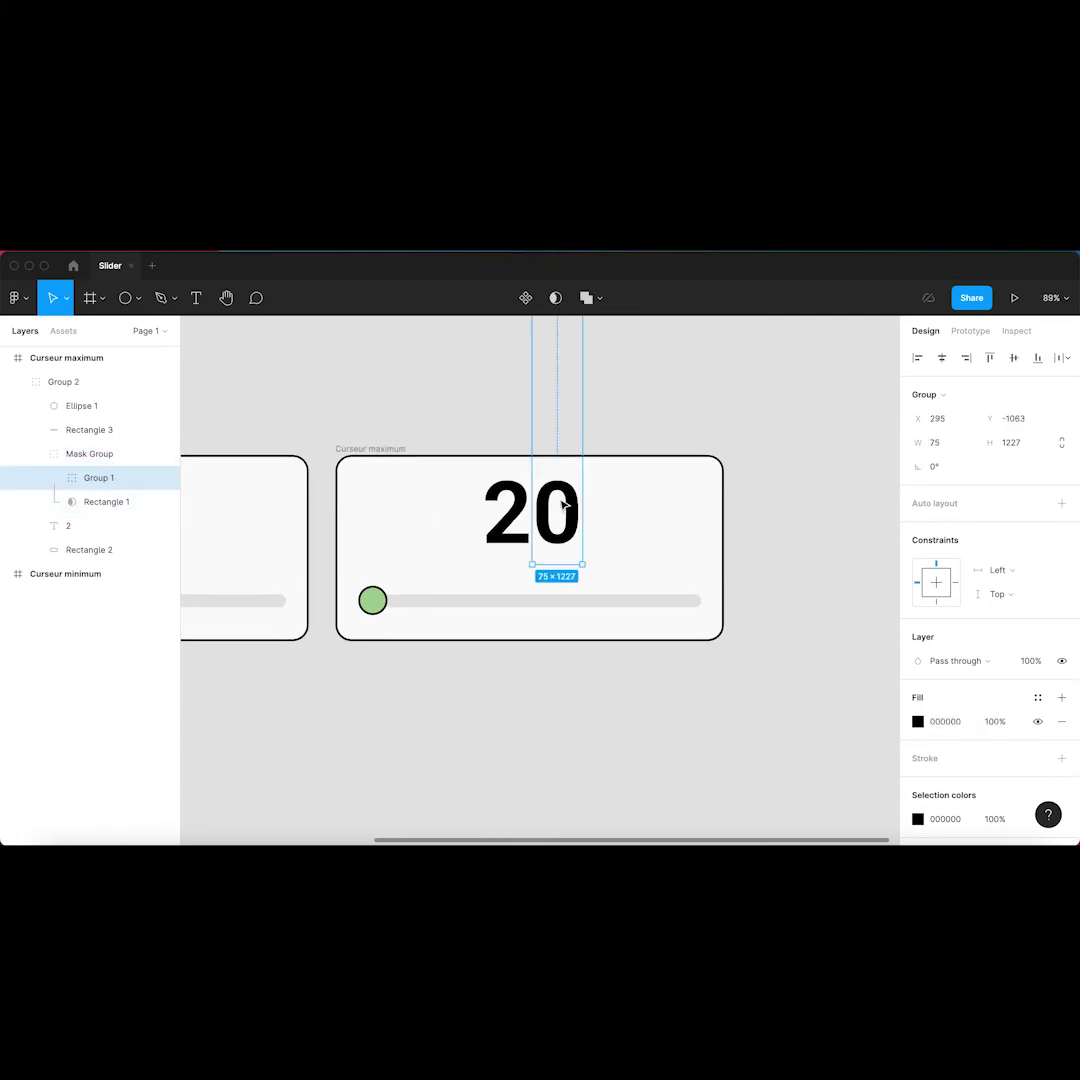
pyautogui.moveTo(563, 548); pyautogui.dragTo(562, 573)
pyautogui.moveTo(560, 541); pyautogui.dragTo(563, 573)
pyautogui.hotkey('shift', 'Down')
pyautogui.hotkey('shift', 'Down')
pyautogui.hotkey('shift', 'Down')
pyautogui.hotkey('shift', 'Down')
pyautogui.hotkey('shift', 'Down')
pyautogui.hotkey('shift', 'Down')
pyautogui.hotkey('shift', 'Down')
pyautogui.hotkey('shift', 'Down')
pyautogui.hotkey('shift', 'Down')
pyautogui.hotkey('shift', 'Down')
pyautogui.hotkey('shift', 'Down')
pyautogui.hotkey('shift', 'Down')
pyautogui.hotkey('shift', 'Down')
pyautogui.hotkey('shift', 'Down')
pyautogui.hotkey('shift', 'Down')
pyautogui.hotkey('shift', 'Down')
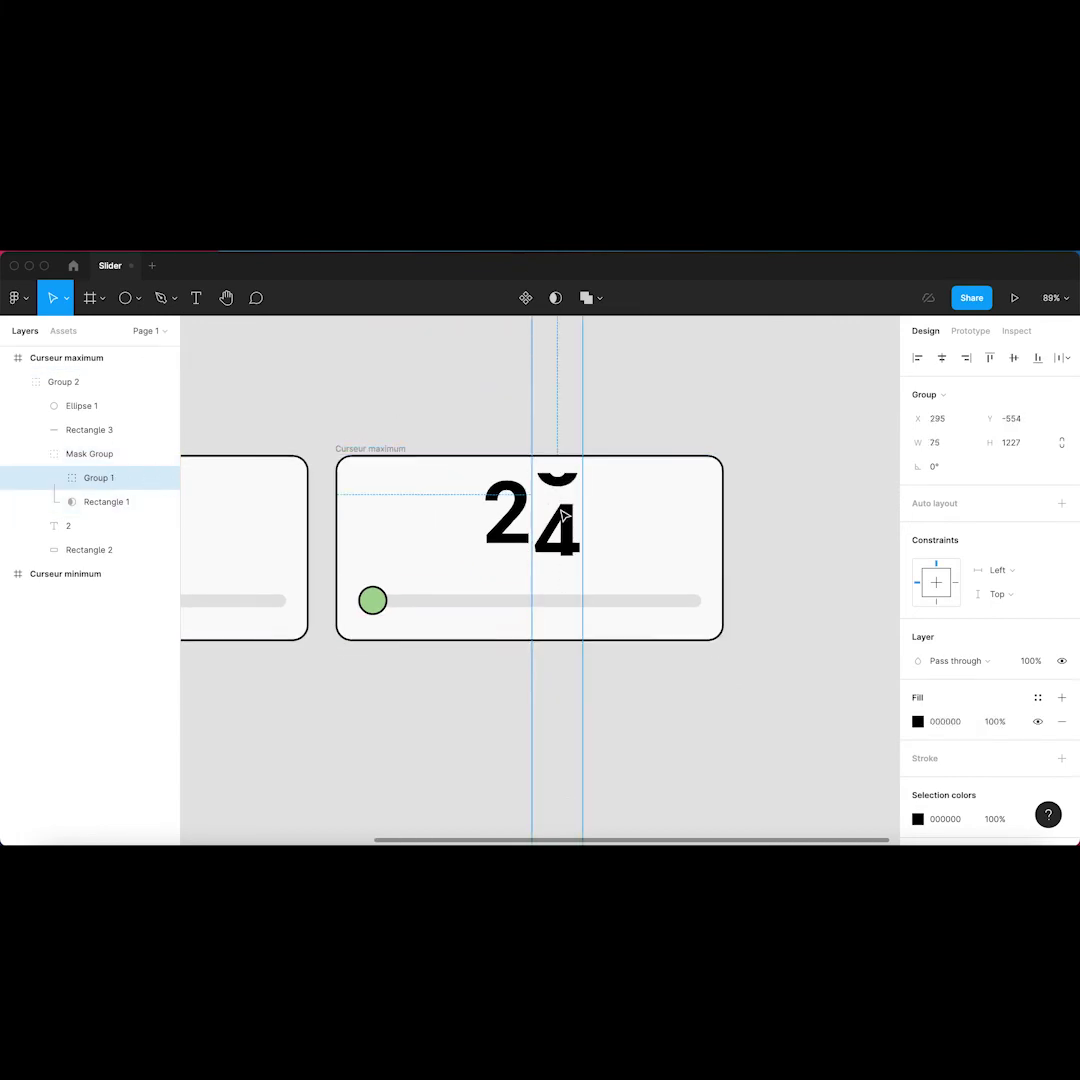
pyautogui.hotkey('shift', 'Down')
pyautogui.hotkey('shift', 'Down')
pyautogui.hotkey('shift', 'Down')
pyautogui.hotkey('shift', 'Down')
pyautogui.hotkey('shift', 'Down')
pyautogui.hotkey('shift', 'Down')
pyautogui.hotkey('shift', 'Down')
pyautogui.hotkey('shift', 'Down')
pyautogui.hotkey('shift', 'Down')
pyautogui.hotkey('shift', 'Down')
pyautogui.hotkey('shift', 'Down')
pyautogui.hotkey('shift', 'Down')
pyautogui.hotkey('shift', 'Down')
pyautogui.hotkey('shift', 'Down')
pyautogui.hotkey('shift', 'Down')
pyautogui.hotkey('shift', 'Down')
pyautogui.hotkey('shift', 'Down')
pyautogui.hotkey('shift', 'Down')
pyautogui.hotkey('shift', 'Down')
pyautogui.hotkey('shift', 'Down')
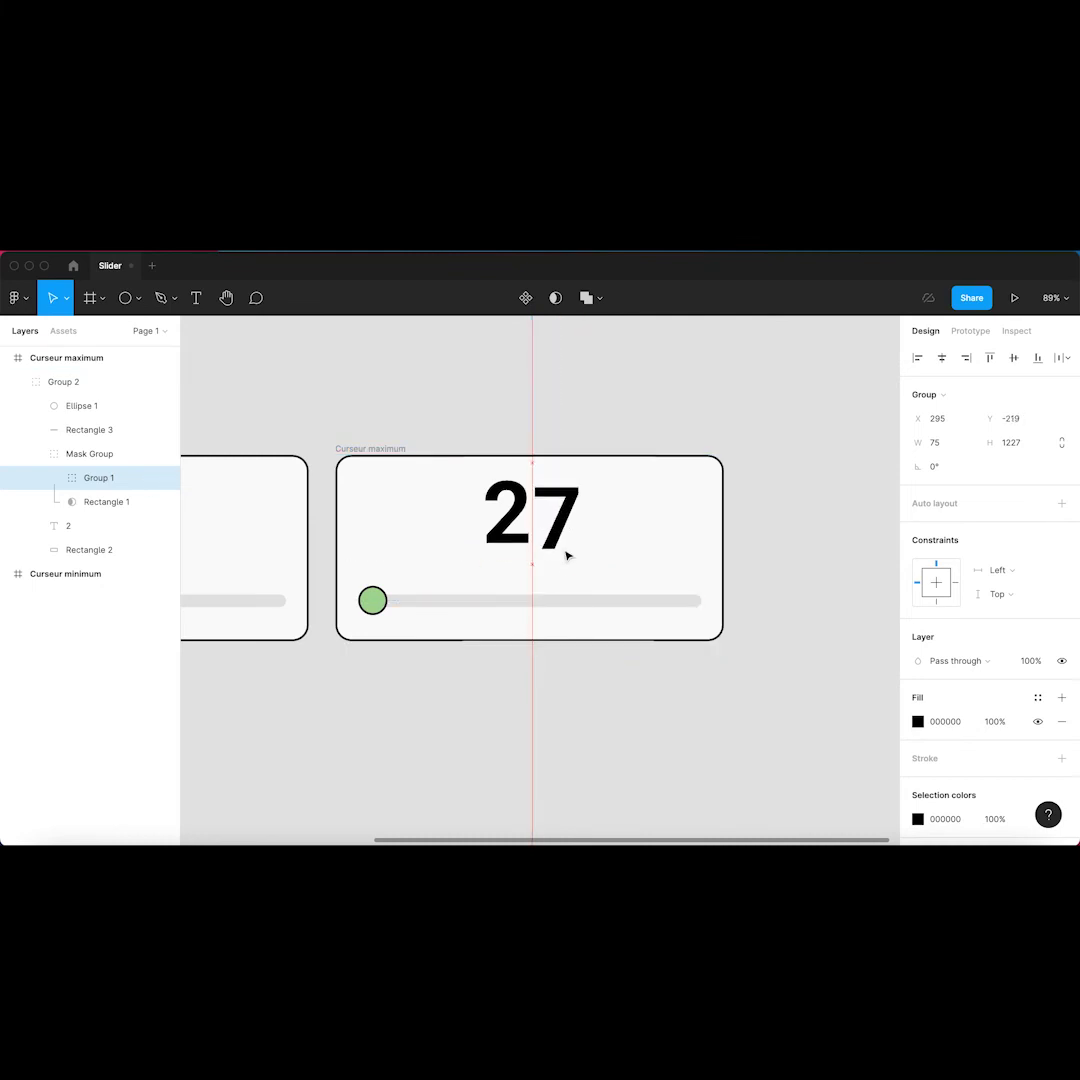
pyautogui.moveTo(566, 512); pyautogui.dragTo(569, 566)
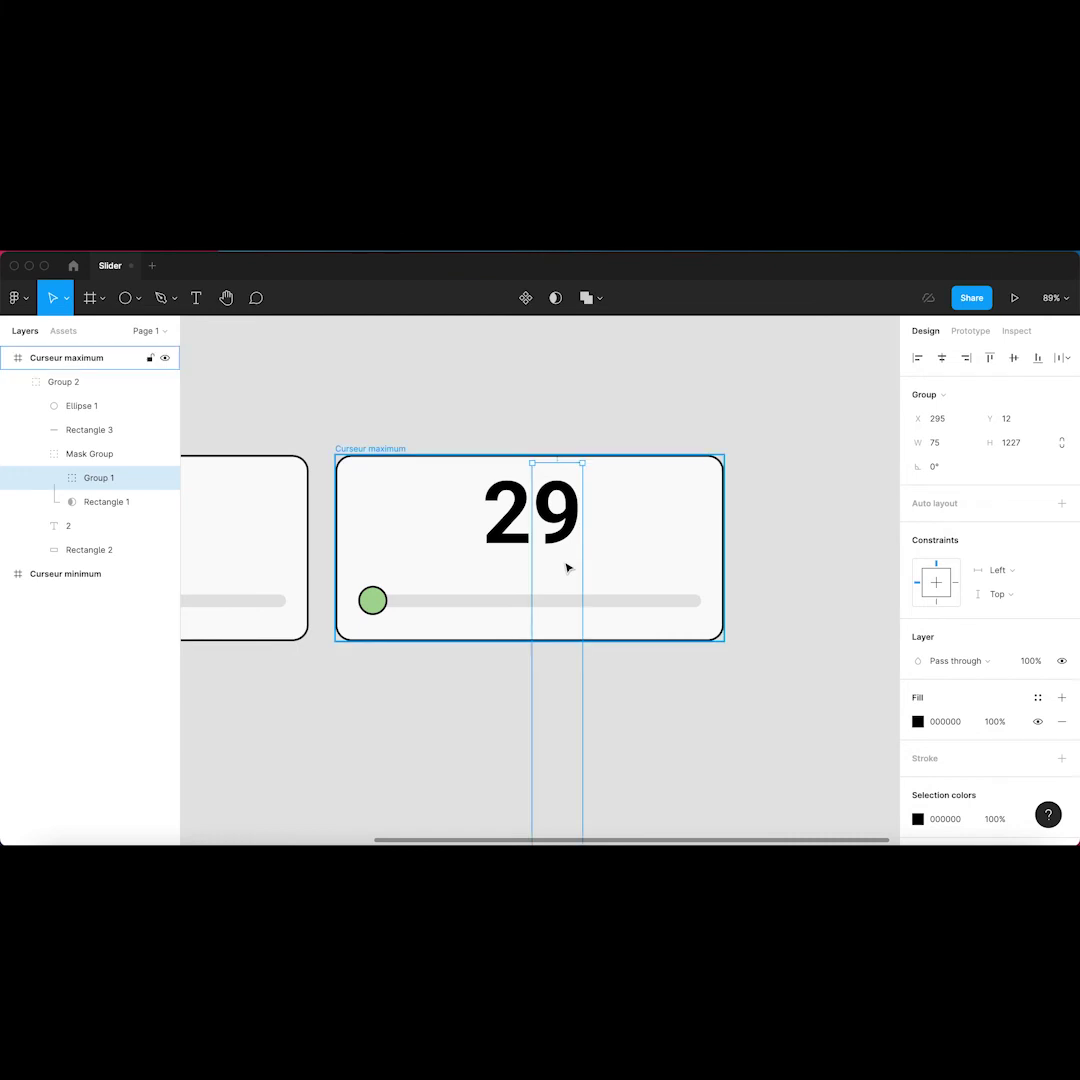
pyautogui.click(477, 694)
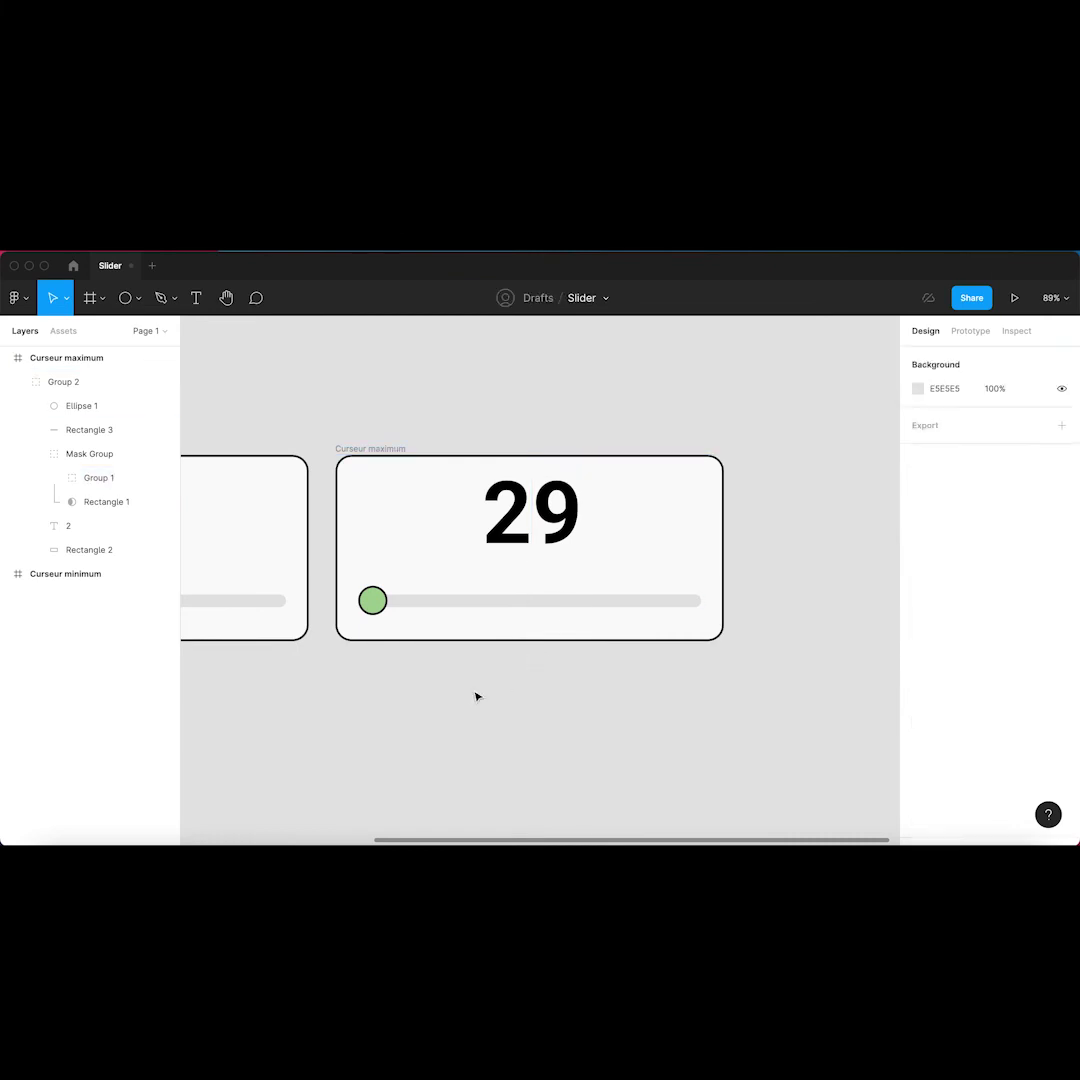
# Move the green knob in the Curseur maximum frame to the far right end of its track.
pyautogui.click(378, 602)
pyautogui.doubleClick(376, 601)
pyautogui.moveTo(376, 601); pyautogui.dragTo(692, 603)
pyautogui.scroll(1, 689, 604)
pyautogui.click(795, 579)
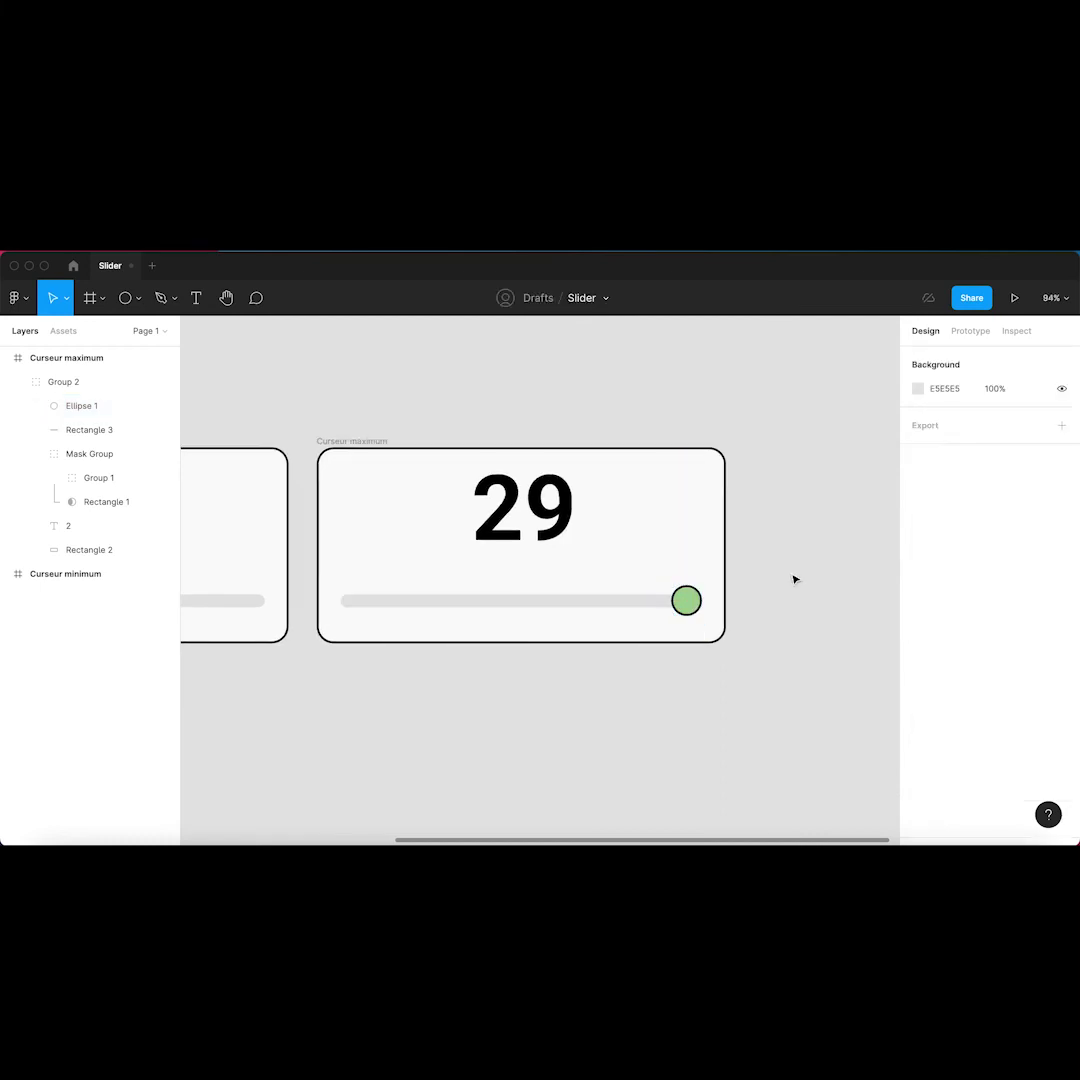
# Create a prototype connection from the green knob in Curseur minimum to the Curseur maximum frame.
pyautogui.scroll(-5, 738, 588)
pyautogui.hscroll(-2, 783, 475)
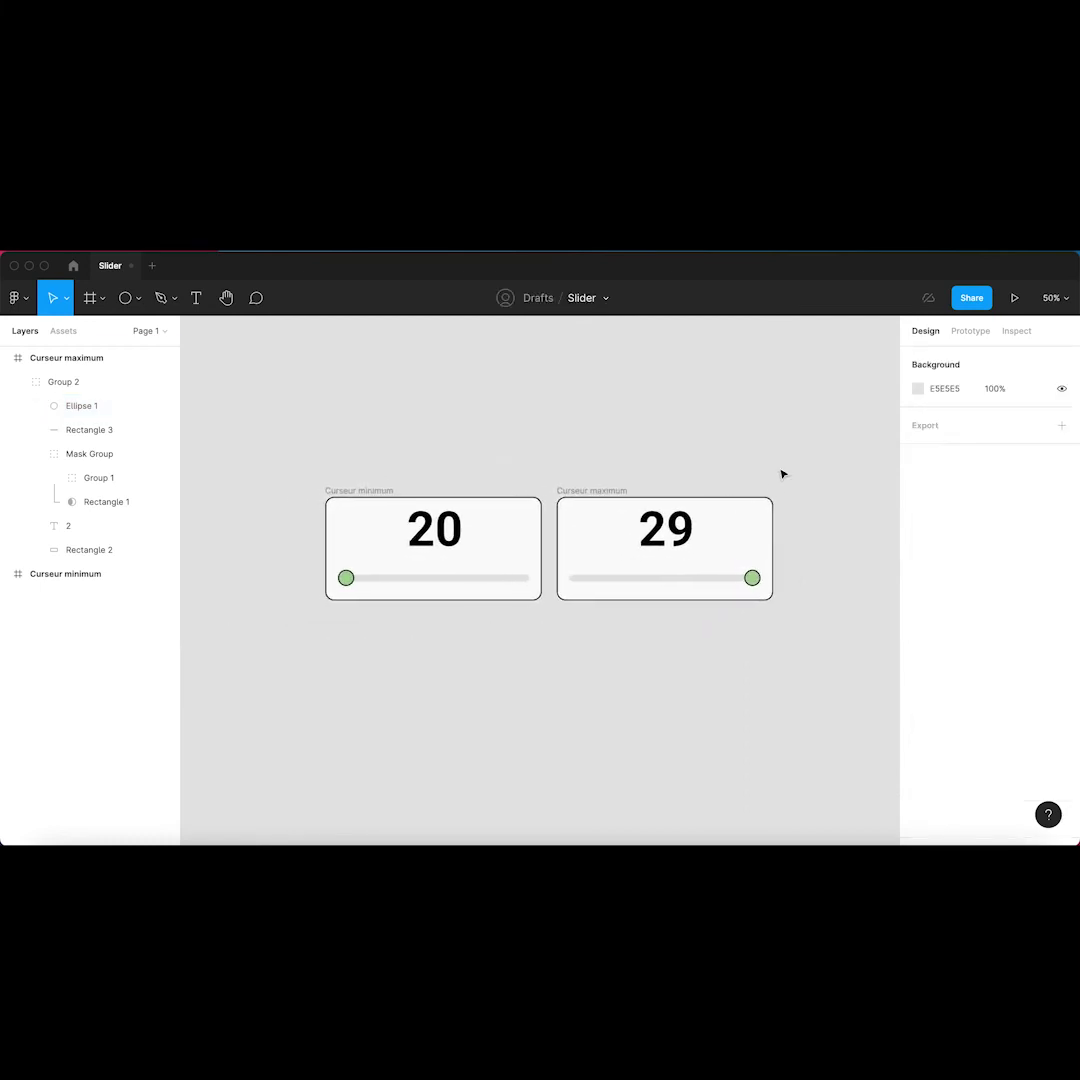
pyautogui.scroll(1, 783, 475)
pyautogui.scroll(1, 687, 442)
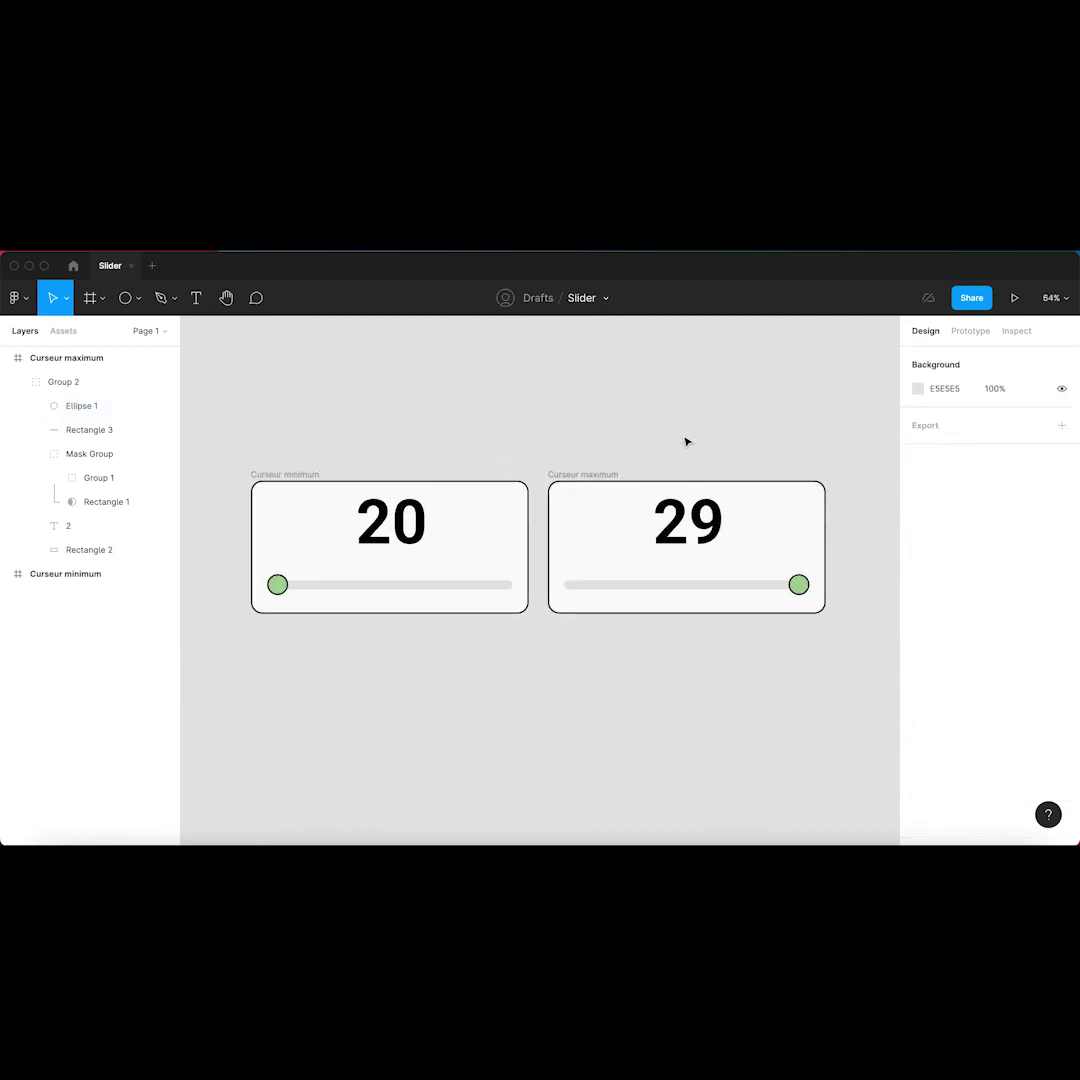
pyautogui.scroll(1, 687, 442)
pyautogui.hscroll(1, 687, 442)
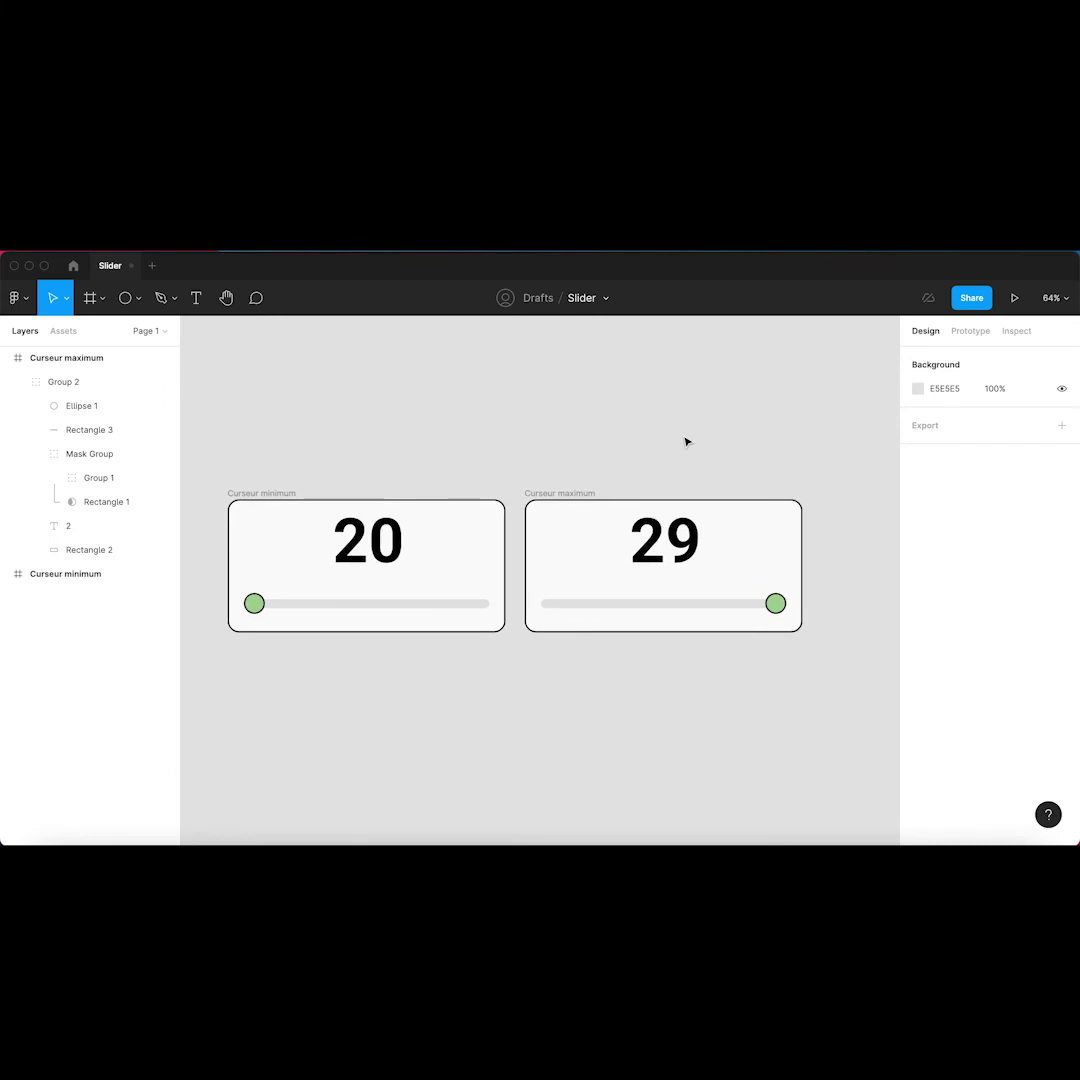
pyautogui.click(971, 331)
pyautogui.click(462, 558)
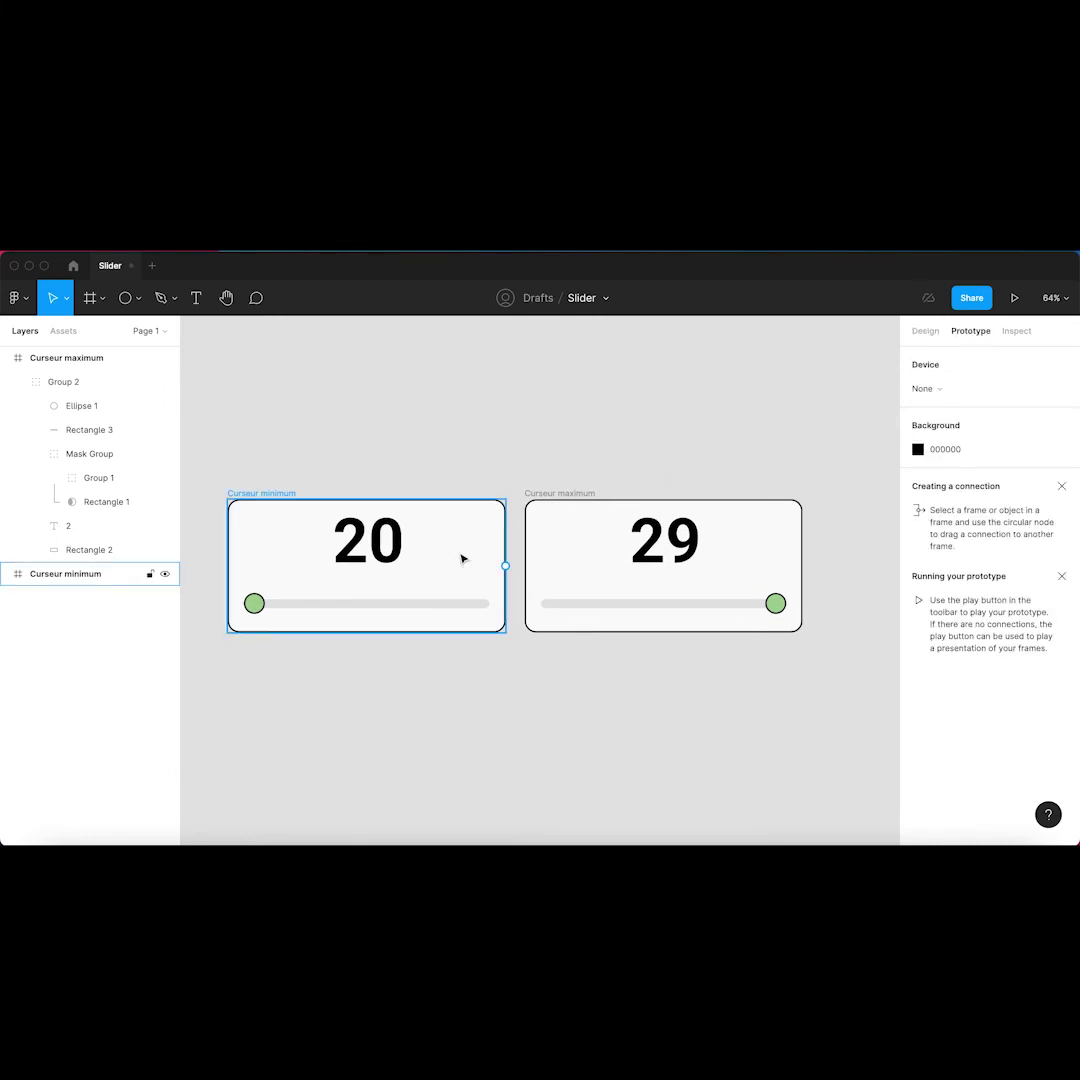
pyautogui.click(258, 610)
pyautogui.click(259, 609)
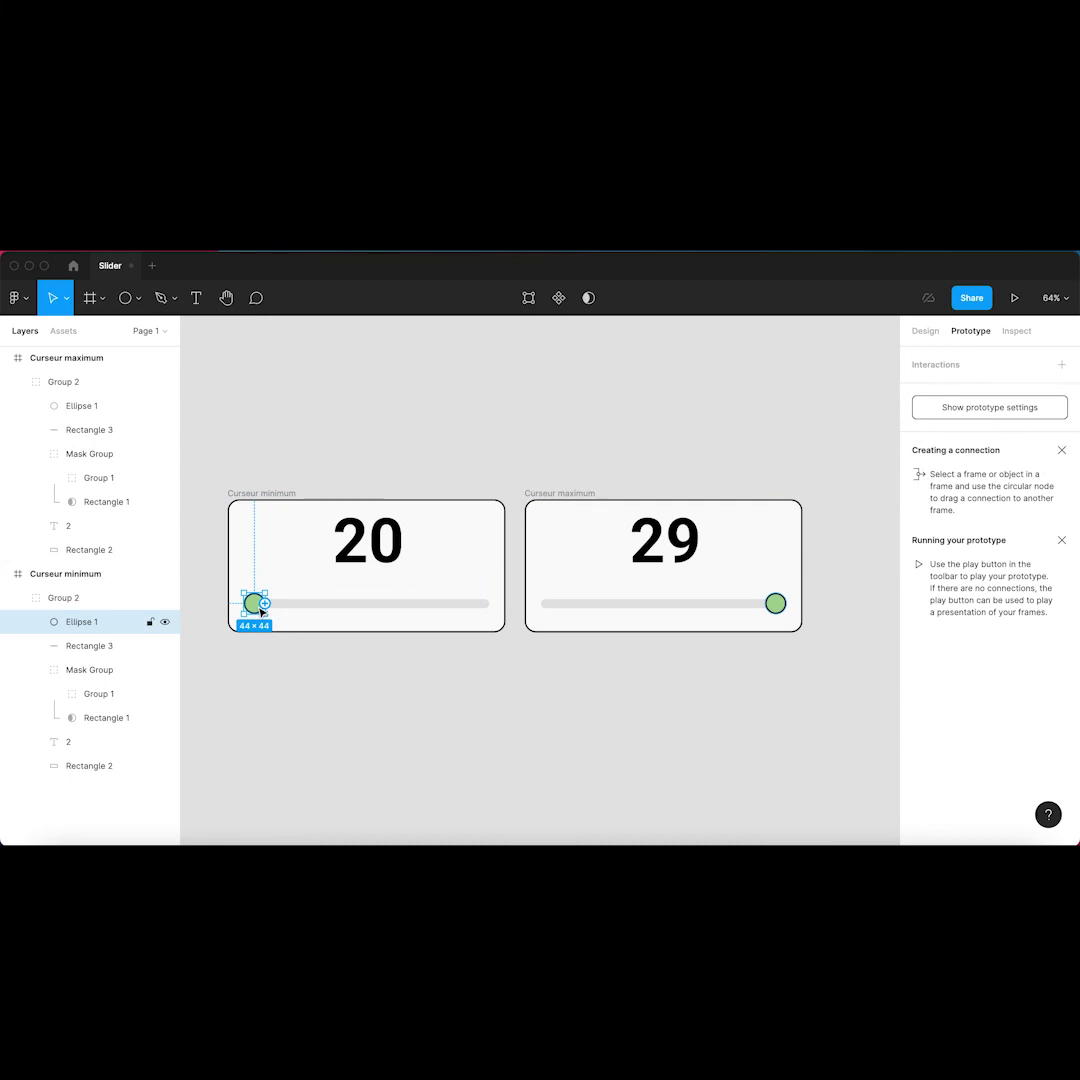
pyautogui.moveTo(266, 609); pyautogui.dragTo(580, 623)
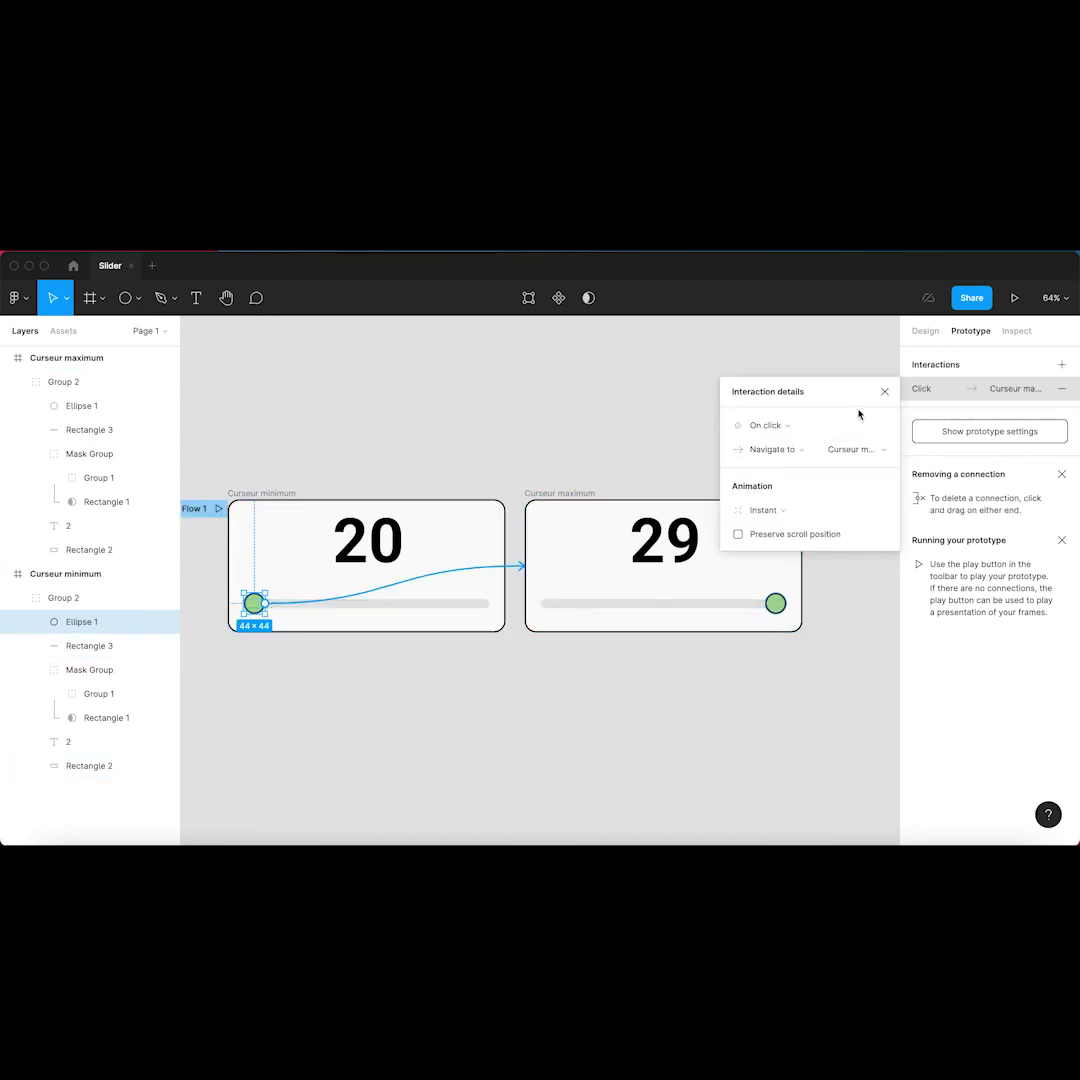
# Set the connection to On drag, Navigate to Curseur maximum, with Smart animate and Linear easing.
pyautogui.click(801, 424)
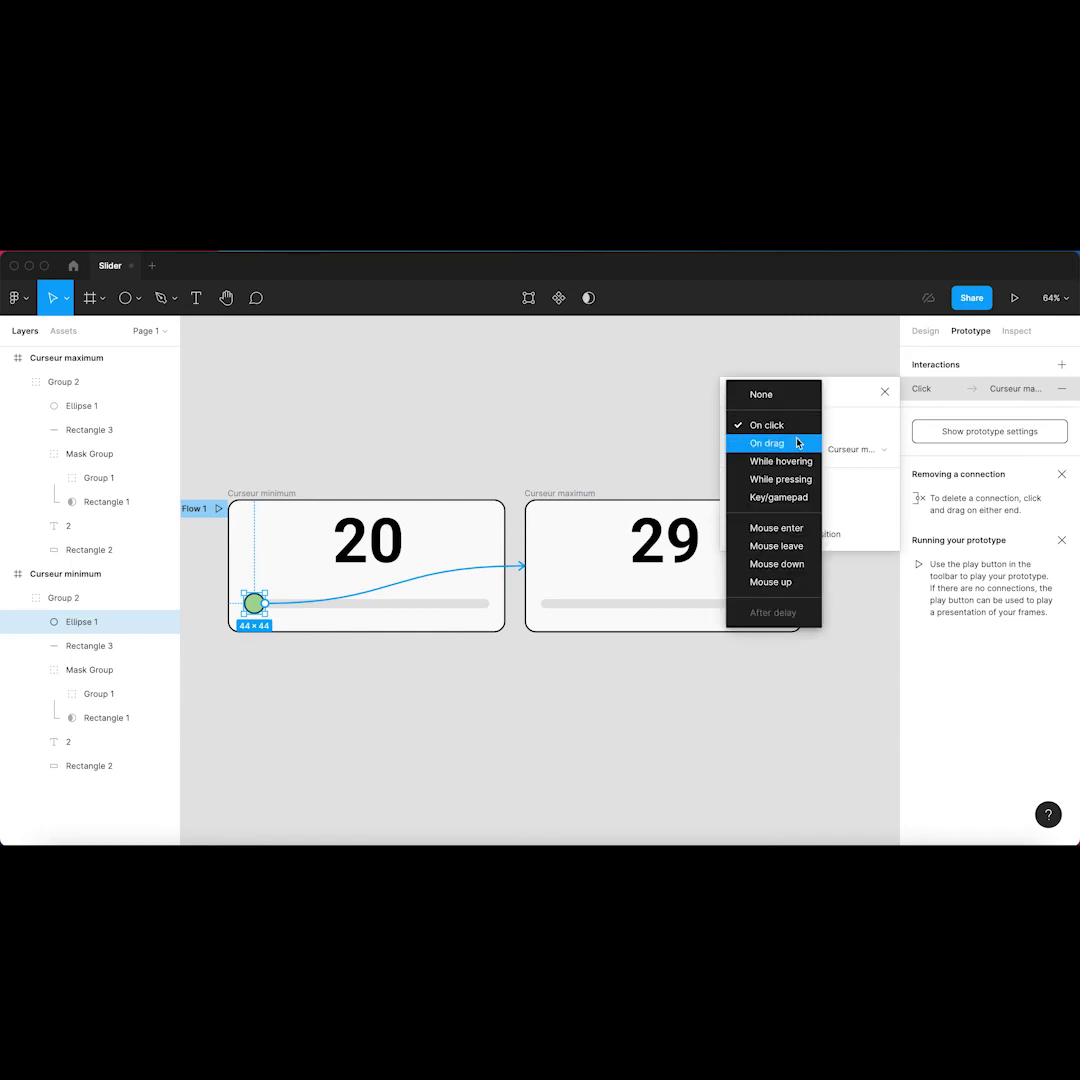
pyautogui.click(798, 442)
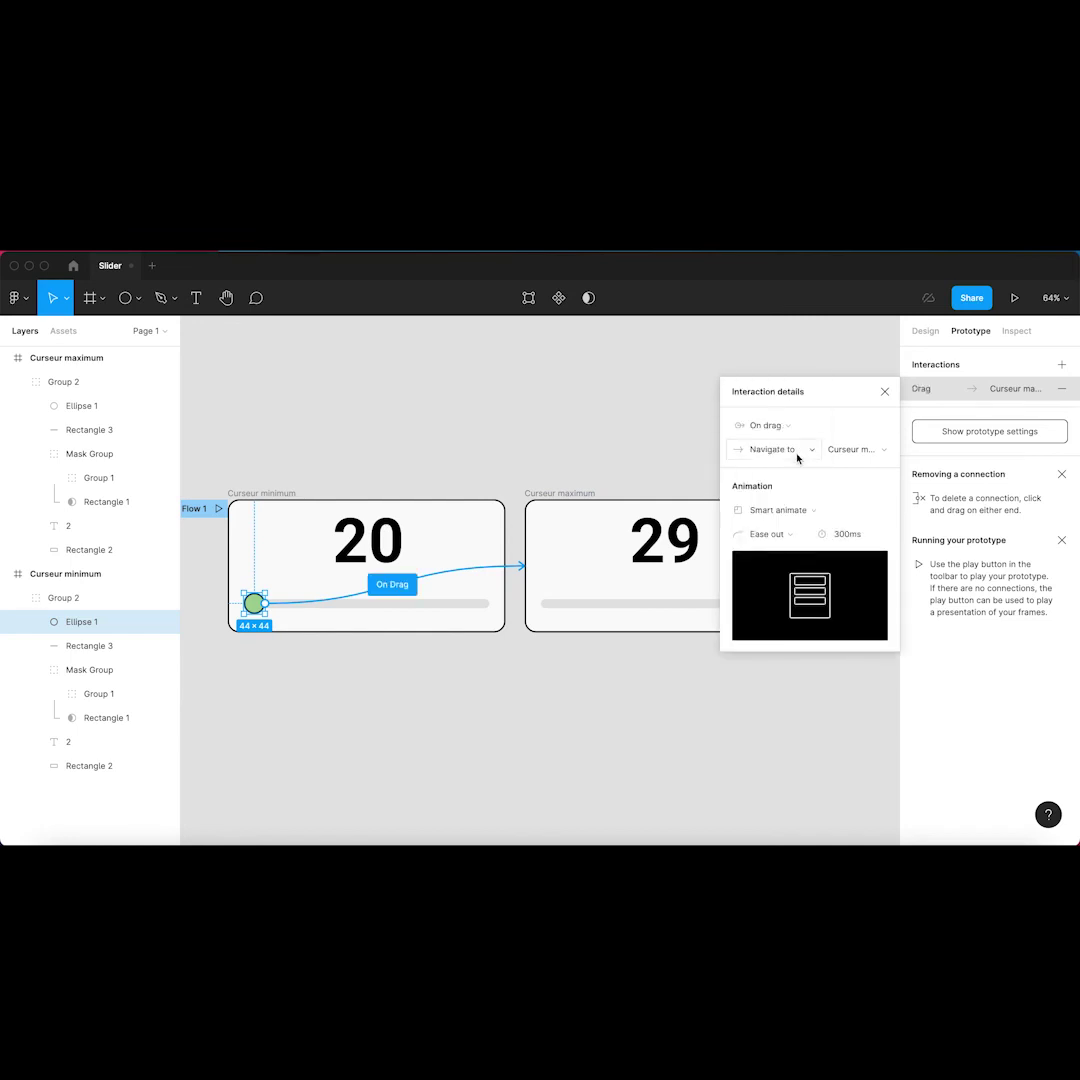
pyautogui.click(796, 451)
pyautogui.click(796, 452)
pyautogui.click(872, 452)
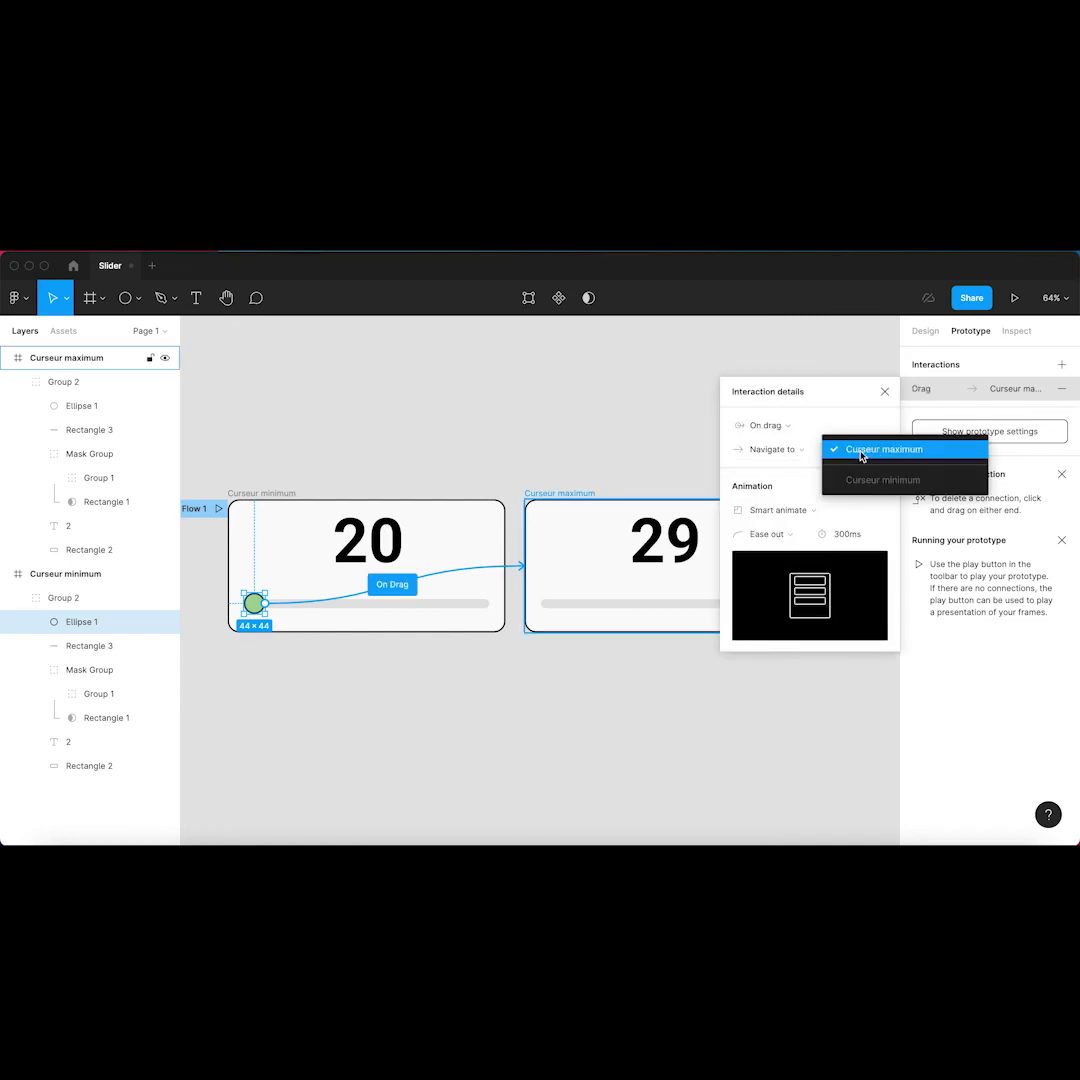
pyautogui.click(869, 451)
pyautogui.click(816, 511)
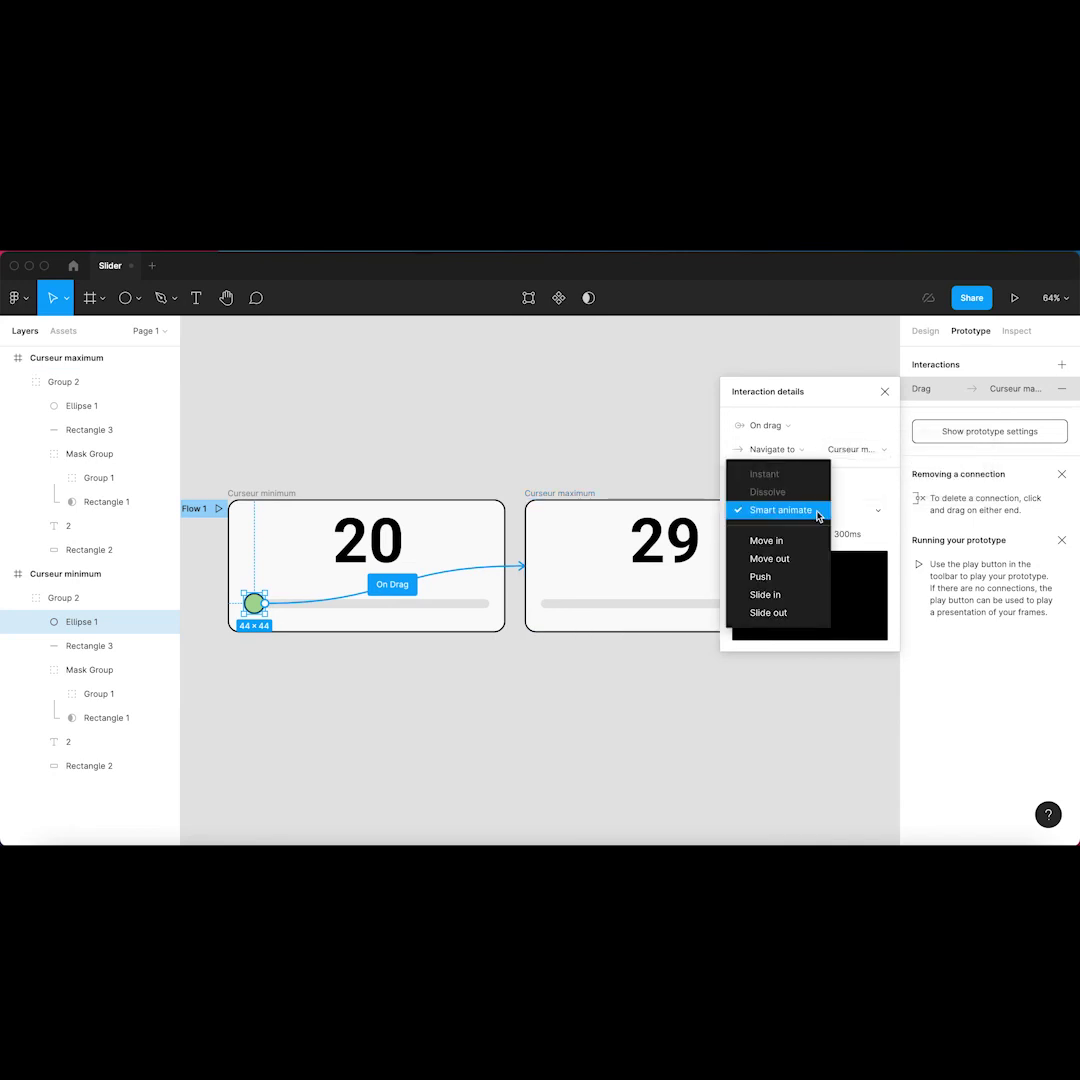
pyautogui.click(818, 512)
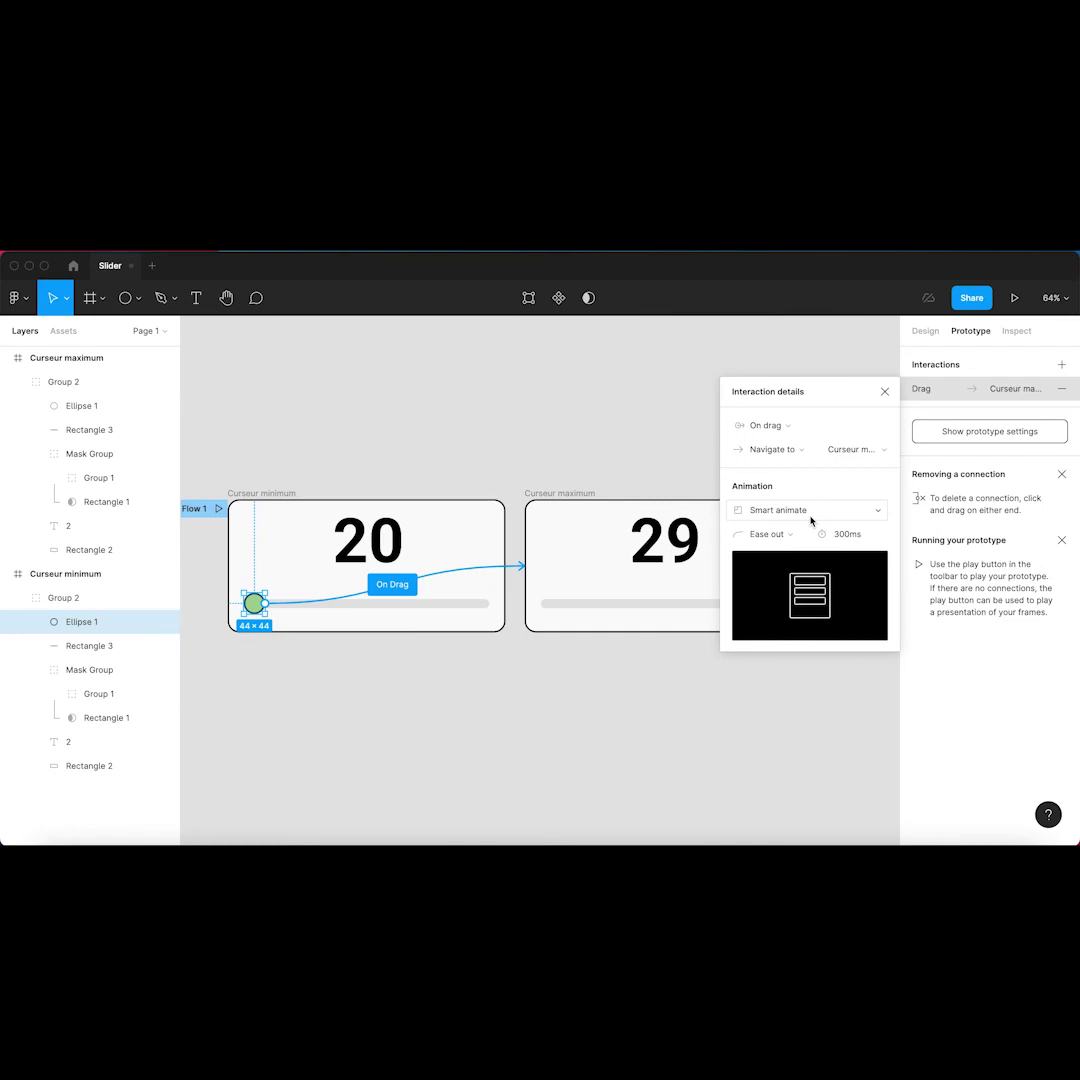
pyautogui.click(791, 536)
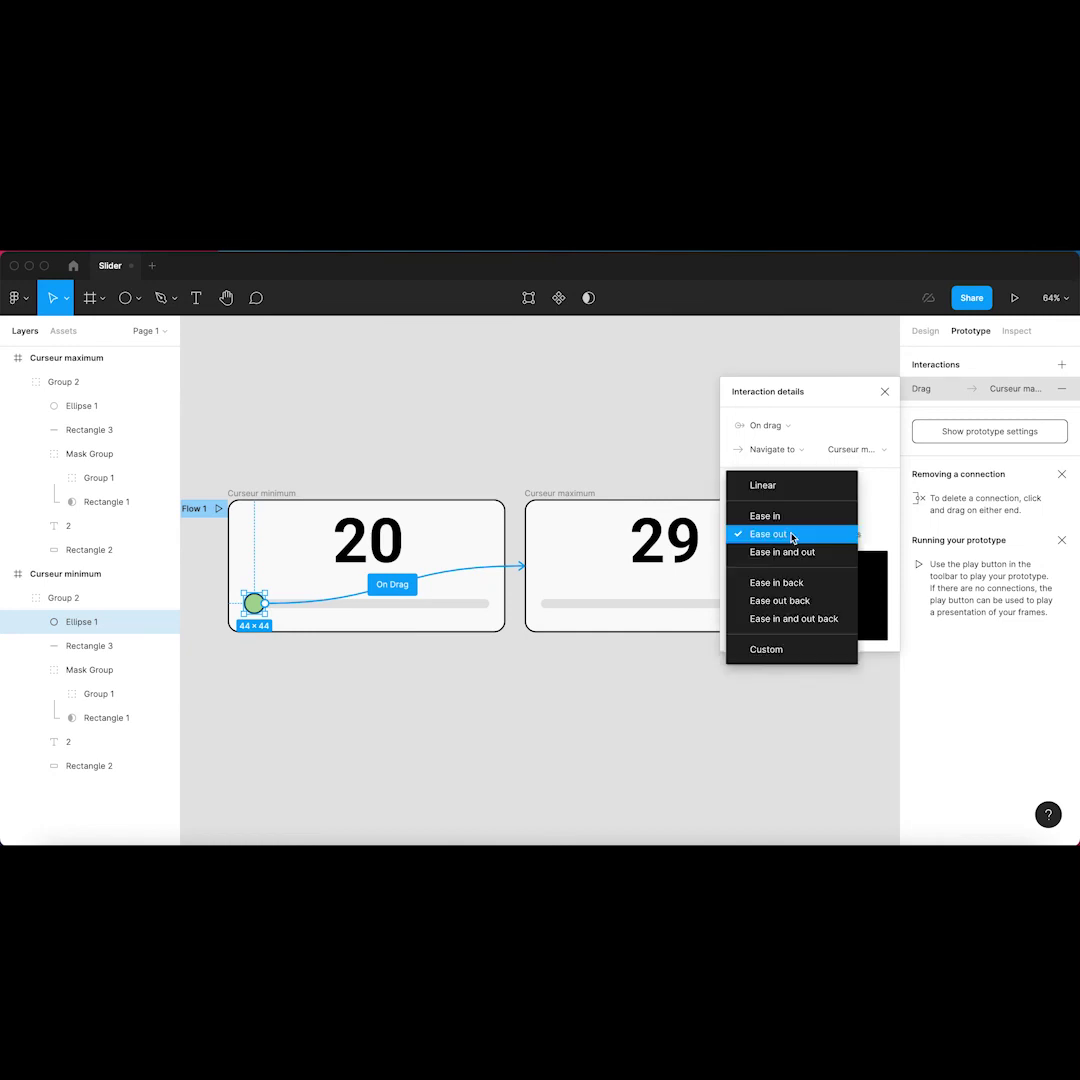
pyautogui.click(786, 487)
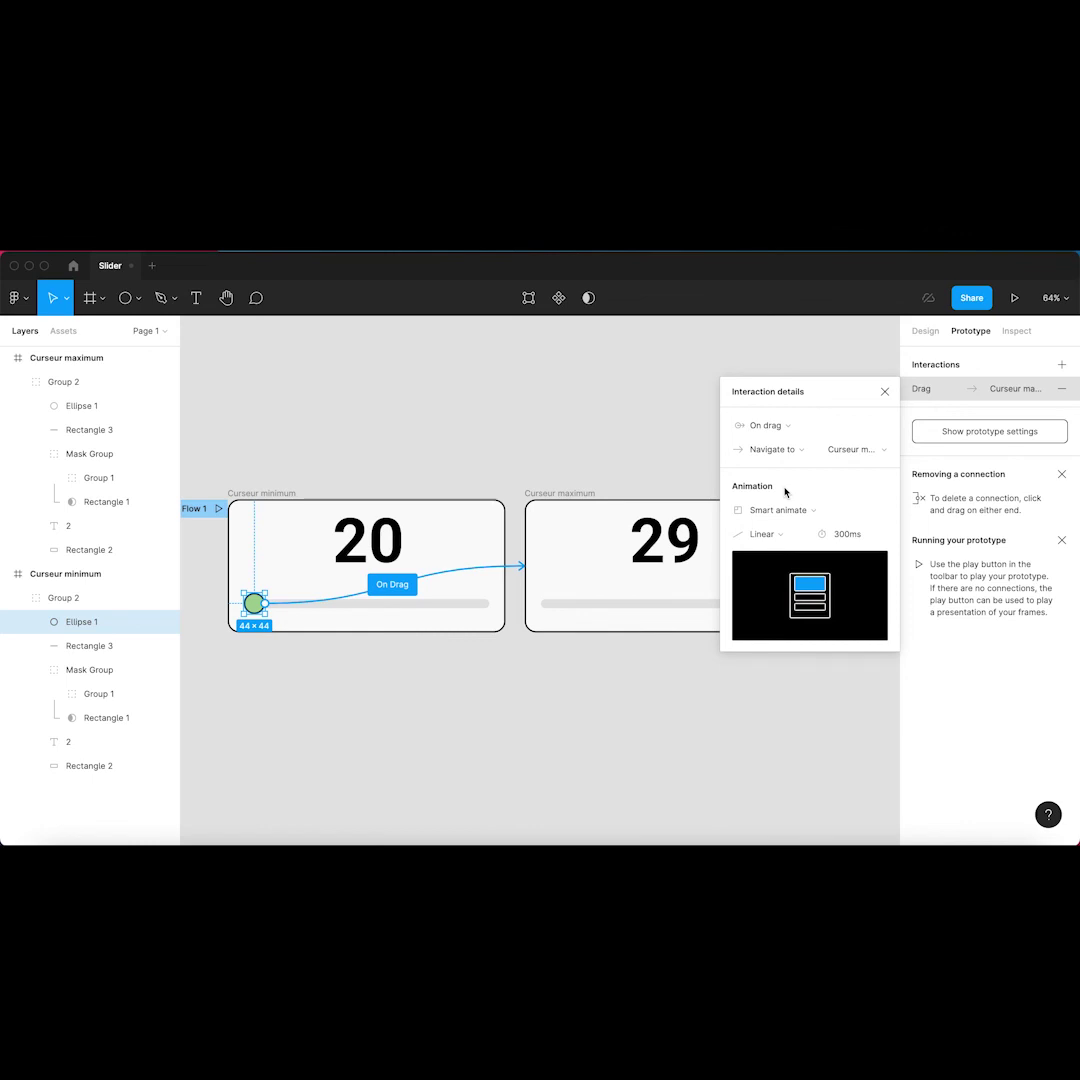
pyautogui.hscroll(2, 620, 595)
pyautogui.click(566, 646)
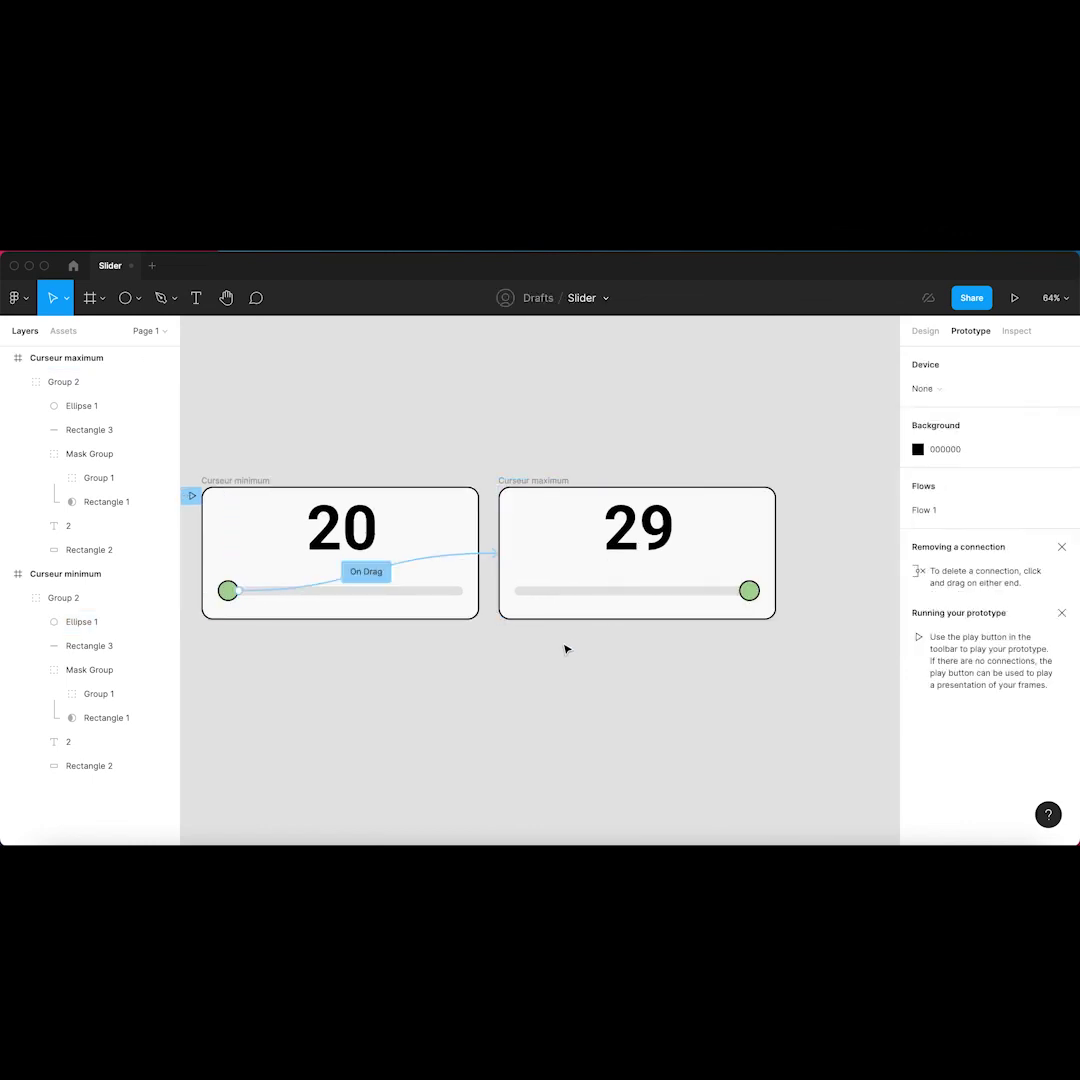
# Create a prototype connection from the green knob in Curseur maximum back to the Curseur minimum frame.
pyautogui.click(750, 591)
pyautogui.click(750, 591)
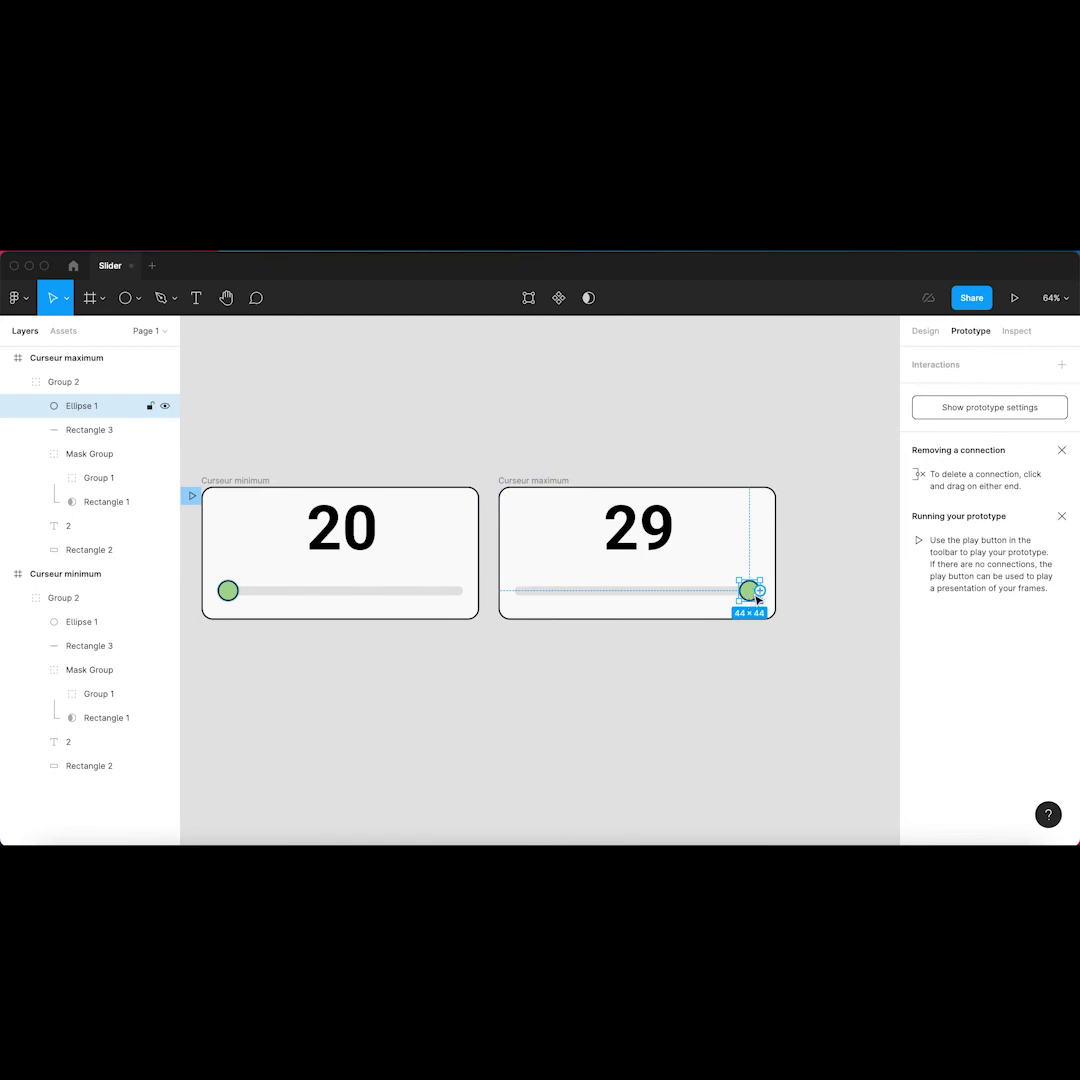
pyautogui.moveTo(759, 592); pyautogui.dragTo(436, 577)
# Set the return connection to On drag, Navigate to Curseur minimum, with the Smart animate transition.
pyautogui.click(790, 426)
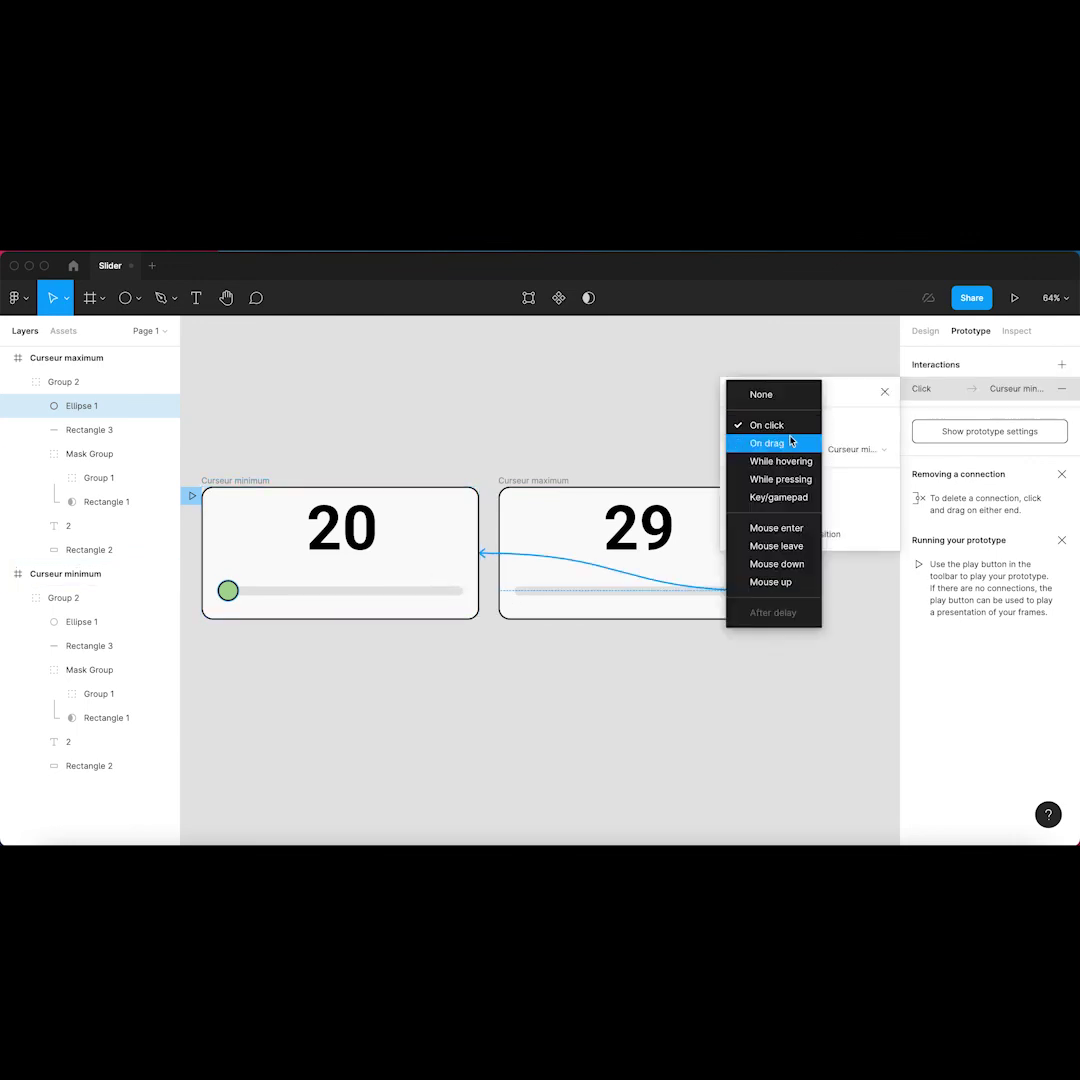
pyautogui.click(796, 443)
pyautogui.click(806, 452)
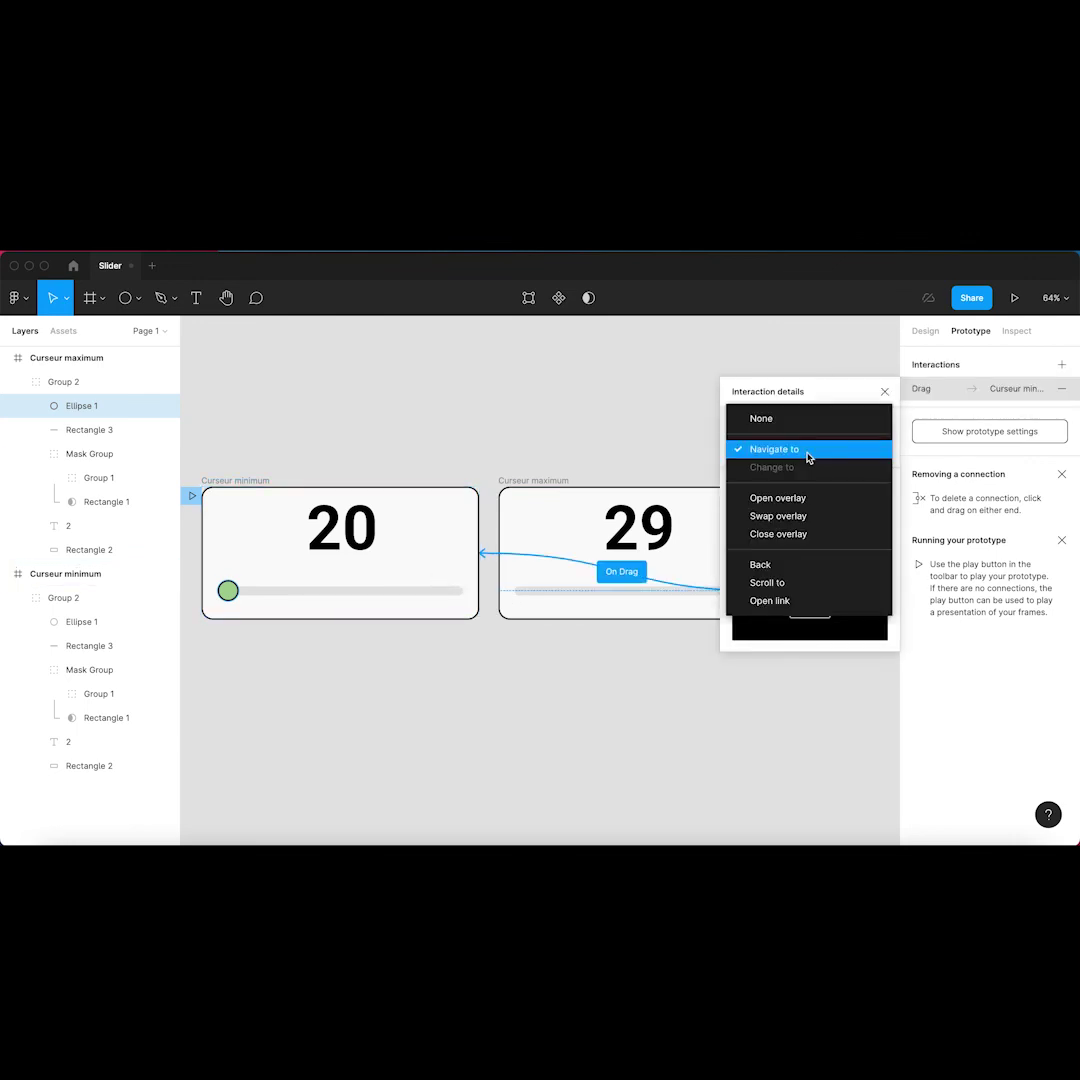
pyautogui.click(808, 452)
pyautogui.click(872, 451)
pyautogui.click(870, 453)
pyautogui.click(800, 511)
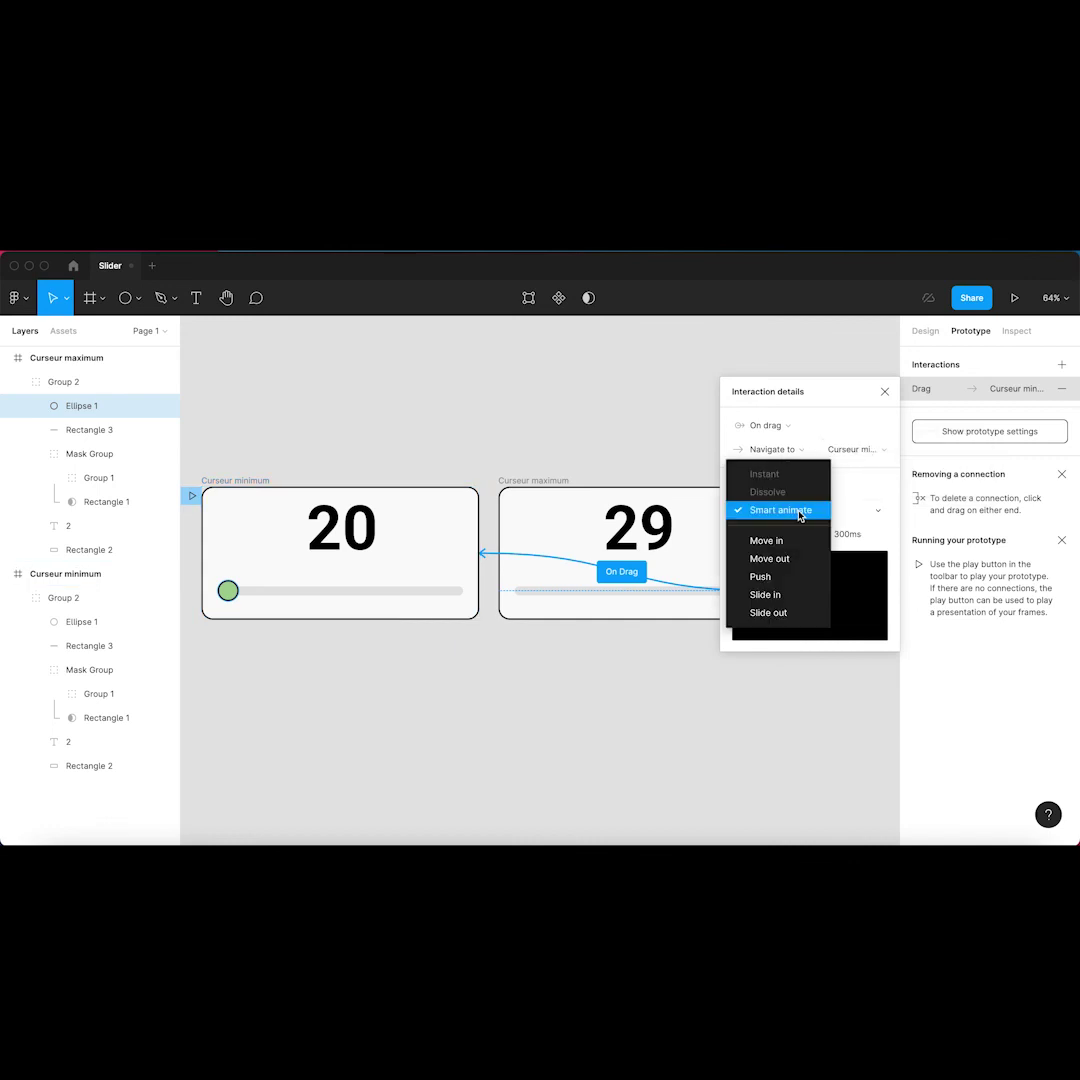
pyautogui.click(800, 512)
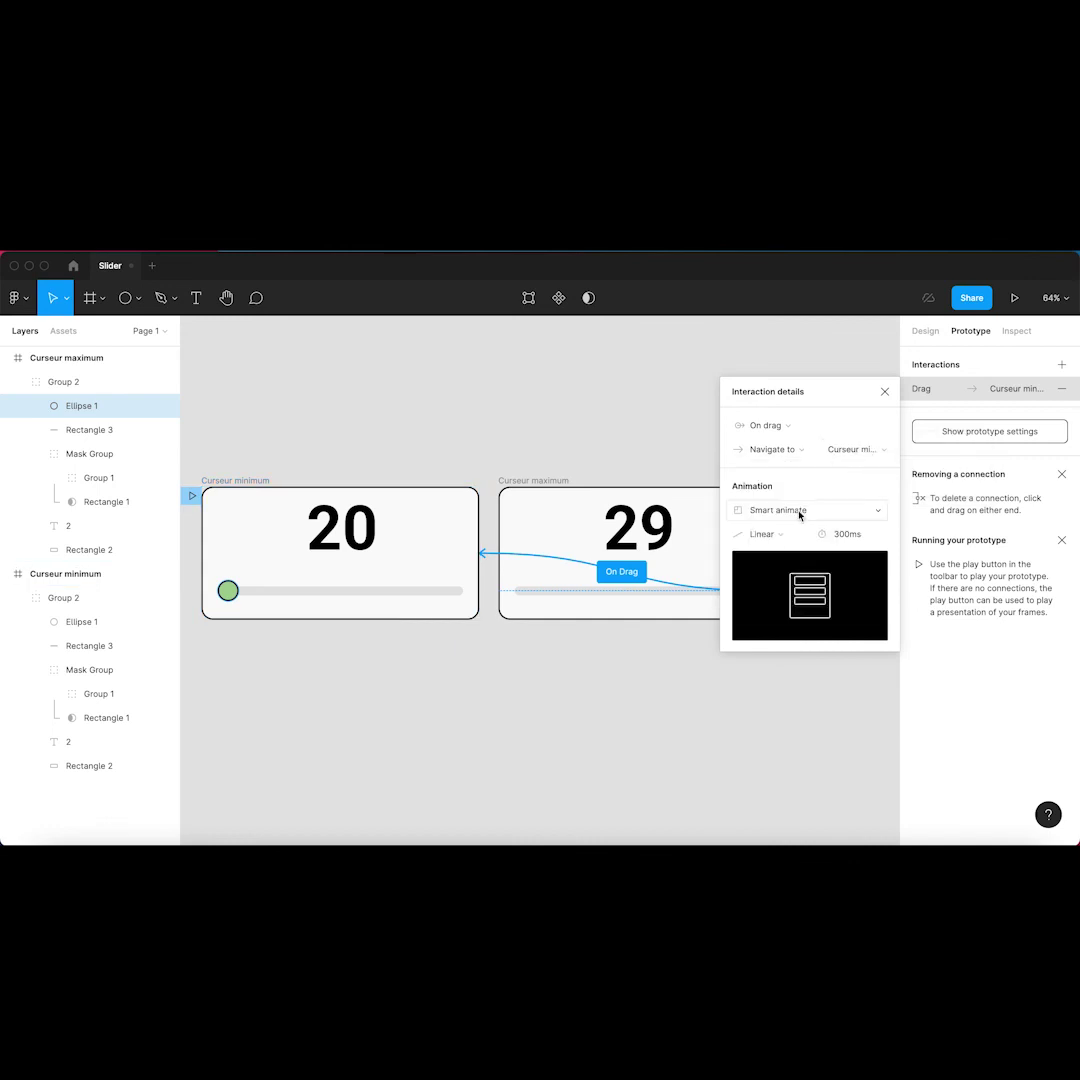
# Return to the design settings and collapse all layers with the Curseur minimum frame selected.
pyautogui.click(926, 331)
pyautogui.click(627, 716)
pyautogui.hscroll(-1, 627, 716)
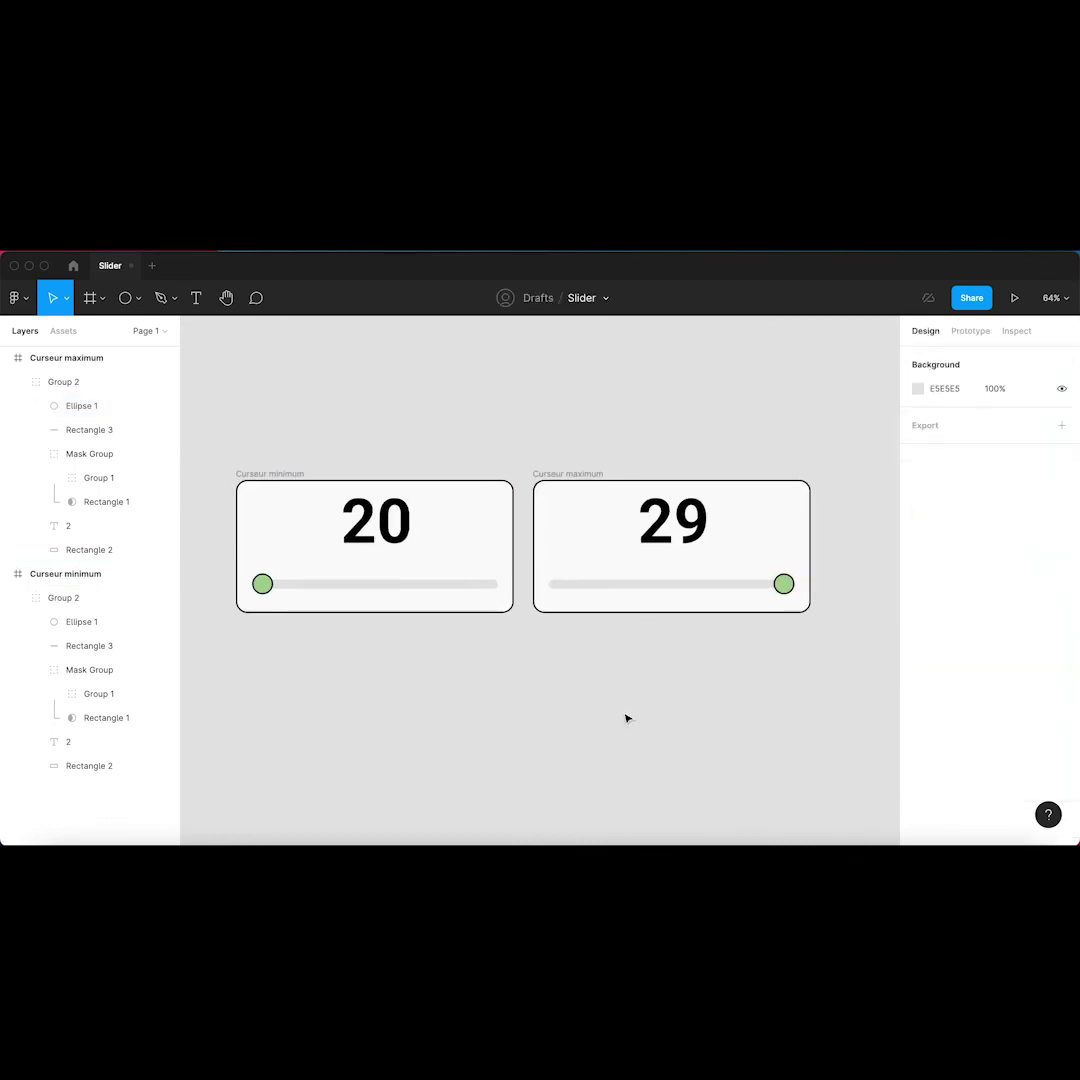
pyautogui.click(289, 476)
pyautogui.scroll(-1, 601, 690)
pyautogui.hotkey('alt', 'l')
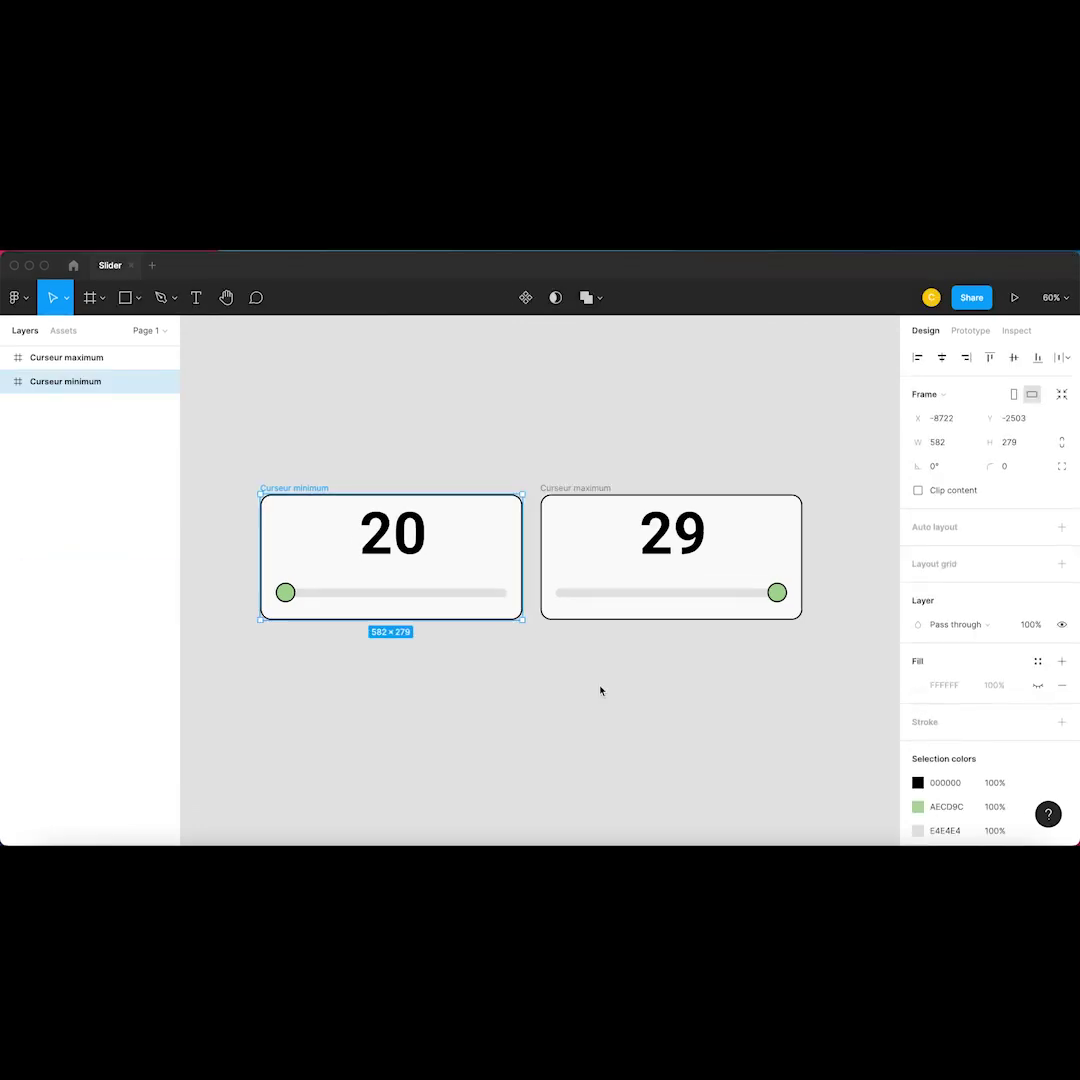
# Run the prototype from the Curseur minimum frame and test sliding the knob along the track.
pyautogui.click(1015, 299)
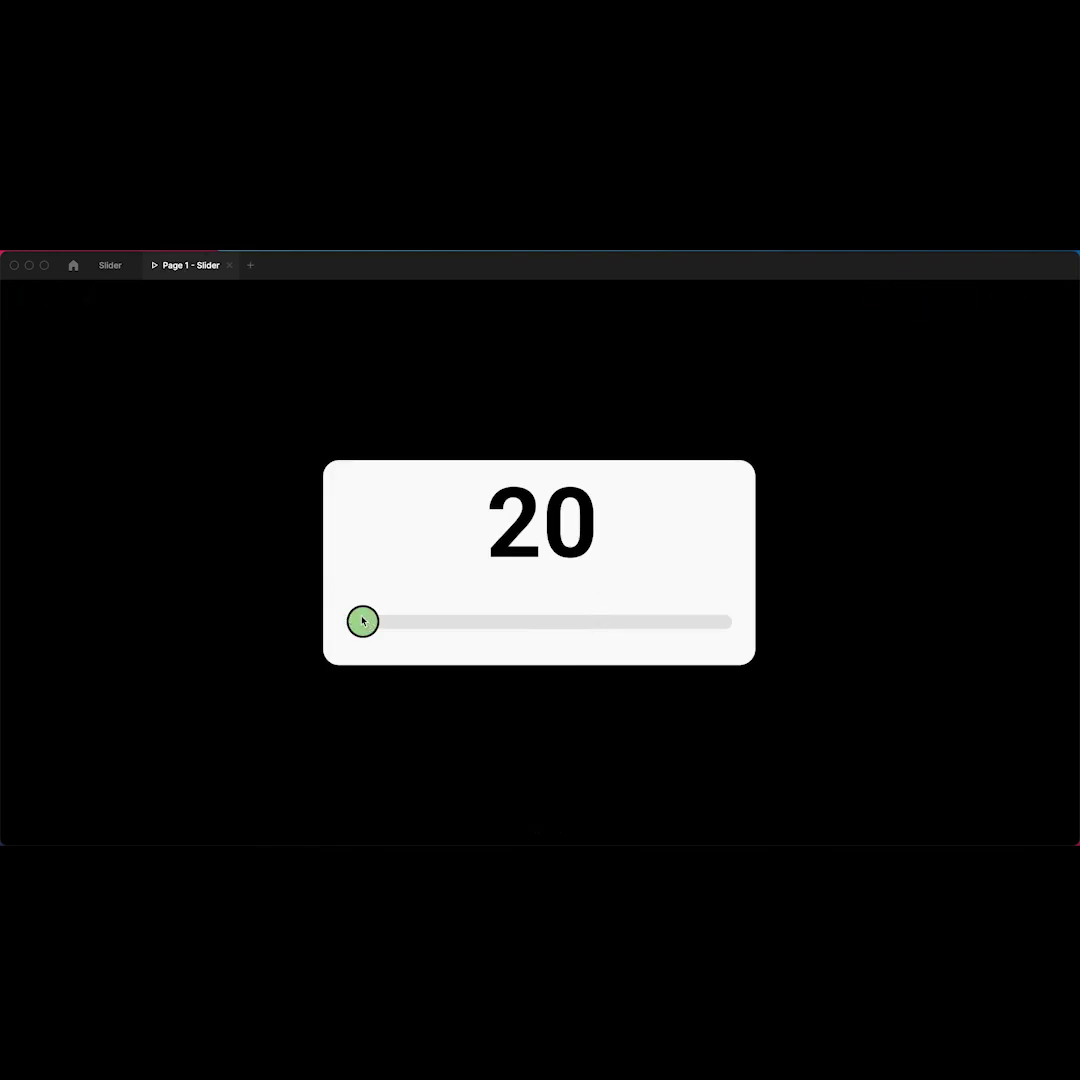
pyautogui.moveTo(363, 622)
pyautogui.mouseDown()
pyautogui.moveTo(734, 642)
pyautogui.moveTo(687, 624)
pyautogui.moveTo(354, 609)
pyautogui.mouseUp()
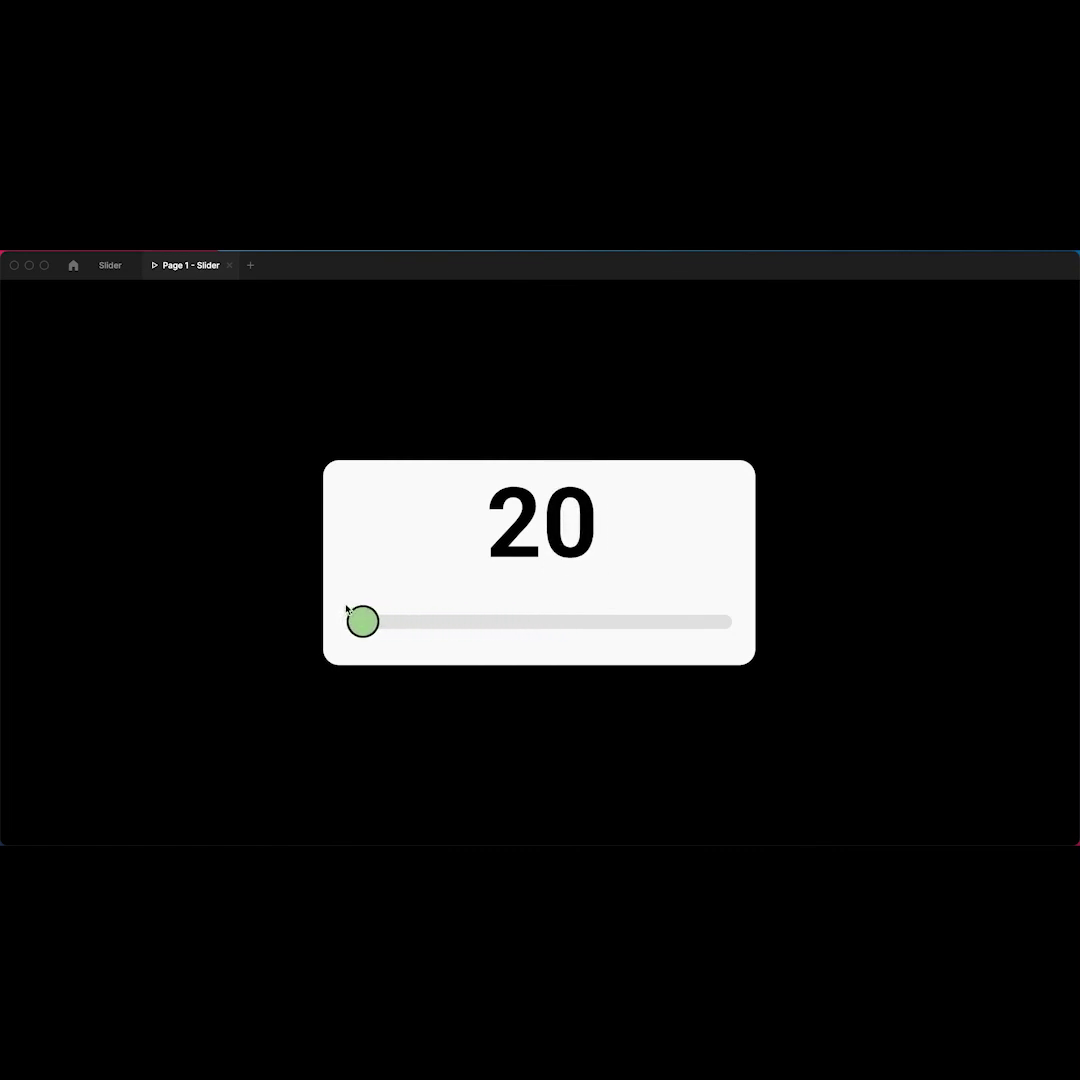